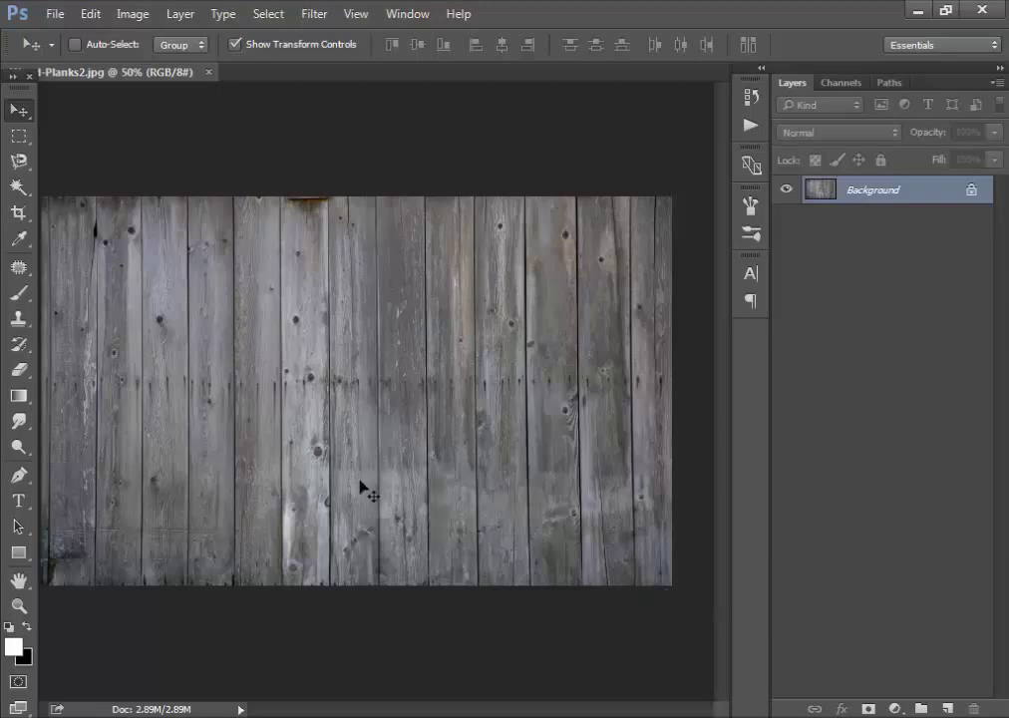
Add a Gradient Fill layer over the wood planks.
scroll(356, 485, down, 1)
scroll(356, 486, up, 1)
click(896, 709)
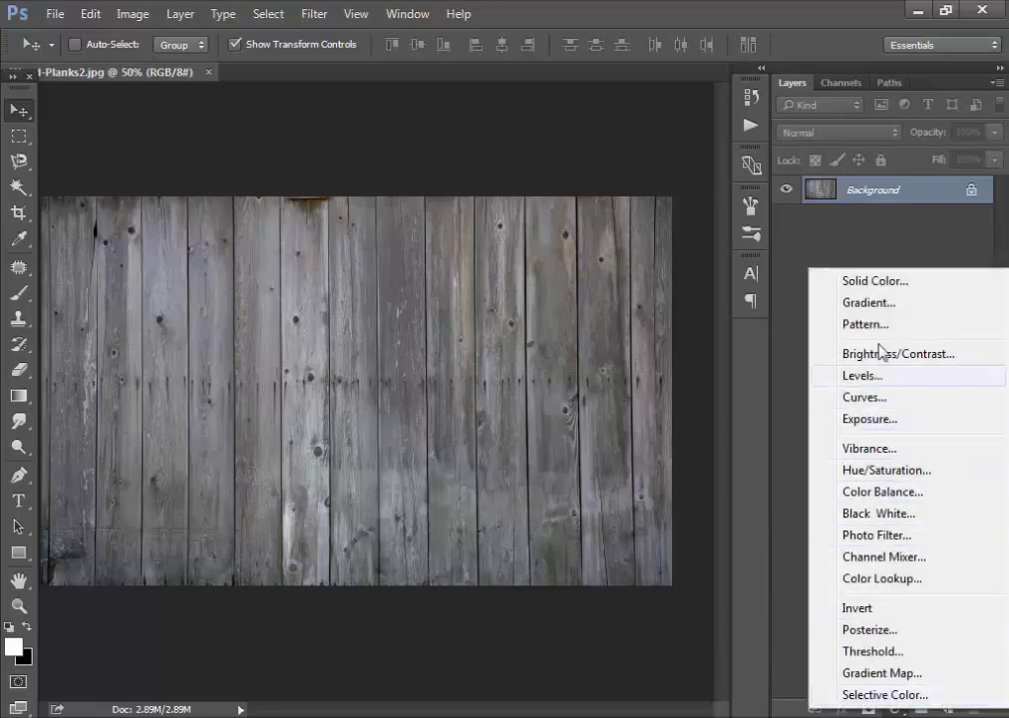
click(896, 305)
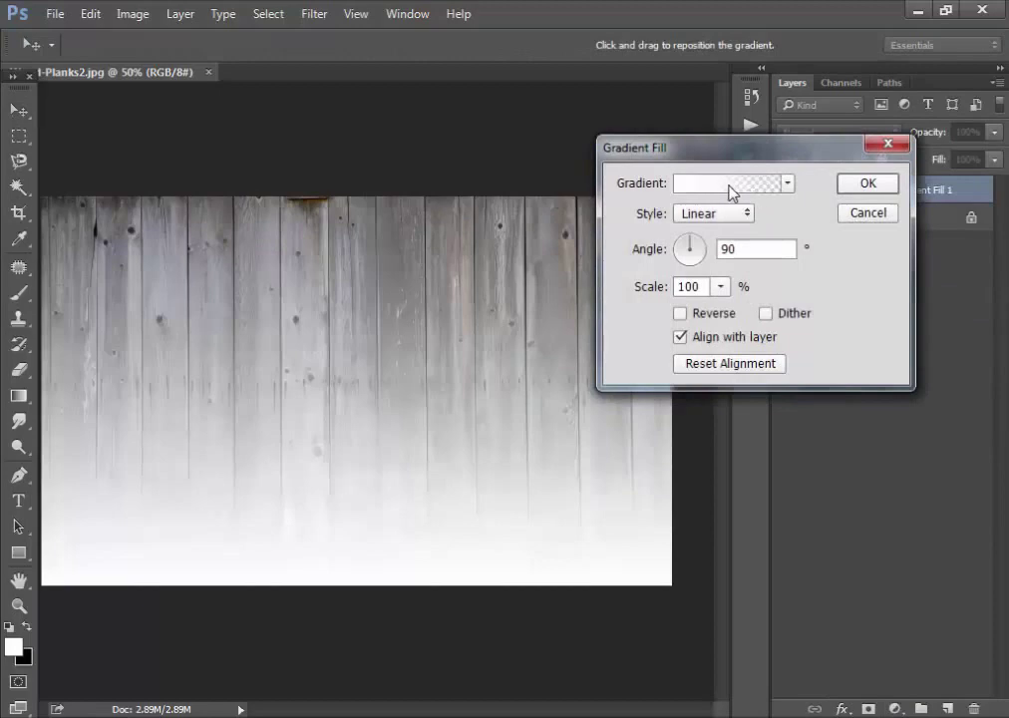
click(731, 183)
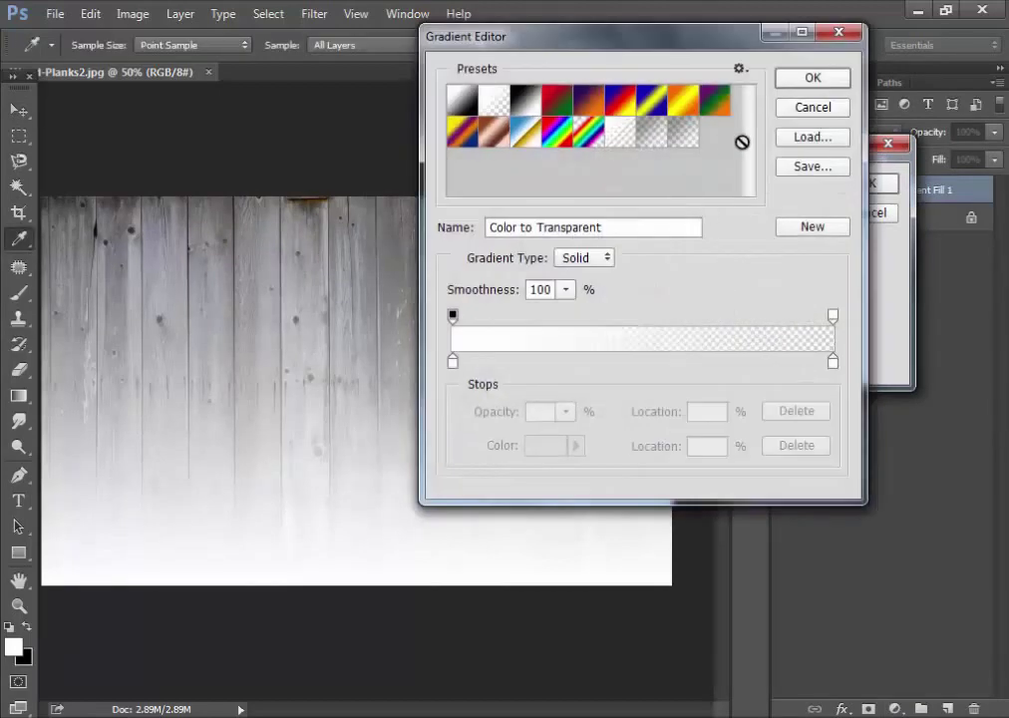
Save the current gradient as a new preset in the Gradient Editor.
click(812, 227)
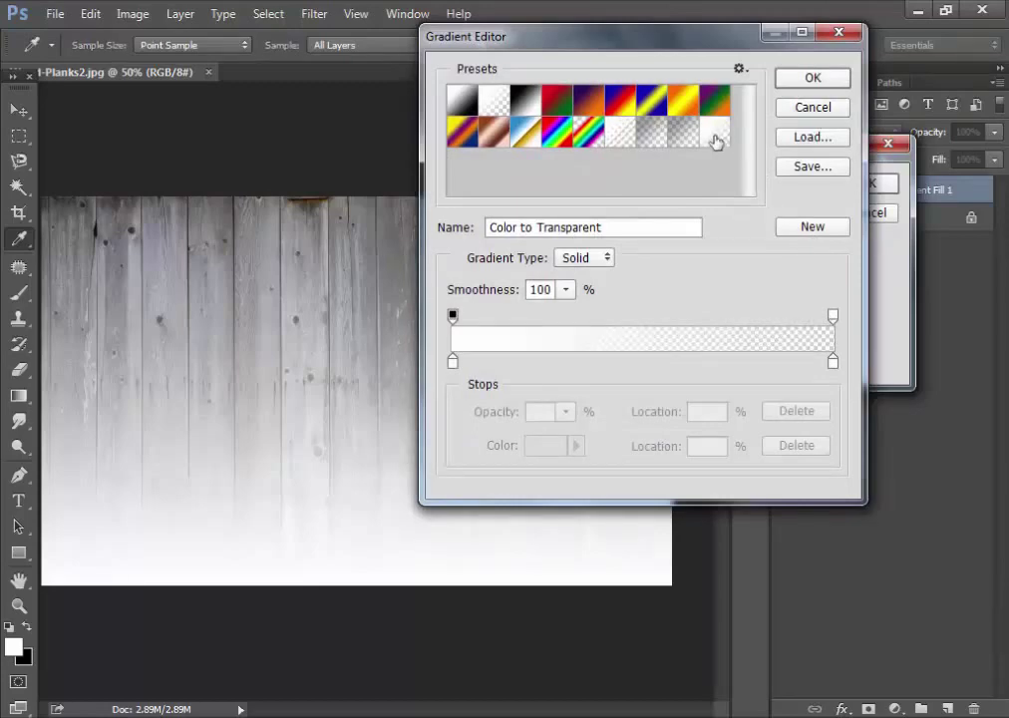
double_click(717, 143)
click(712, 284)
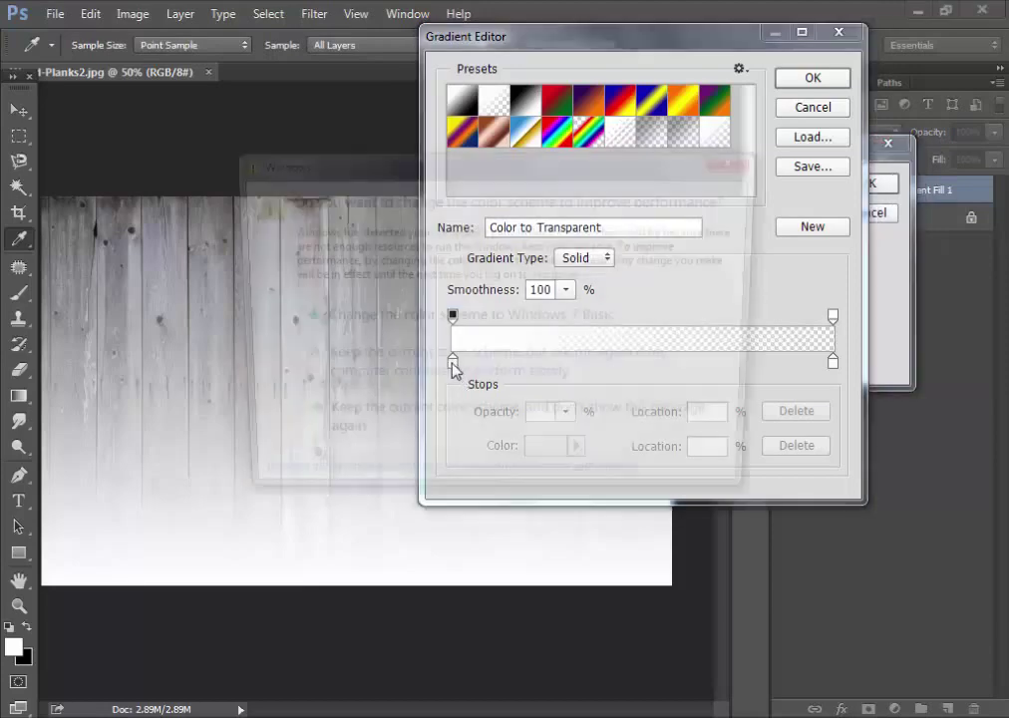
click(730, 162)
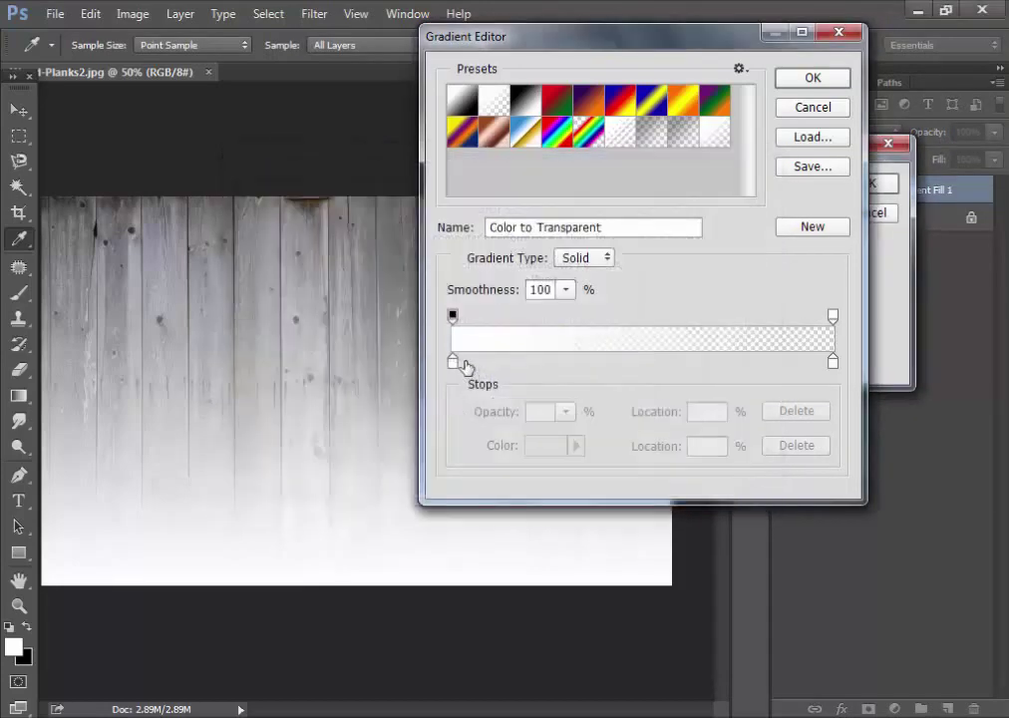
Make the gradient's left colour stop black at 30% location.
click(453, 362)
click(541, 451)
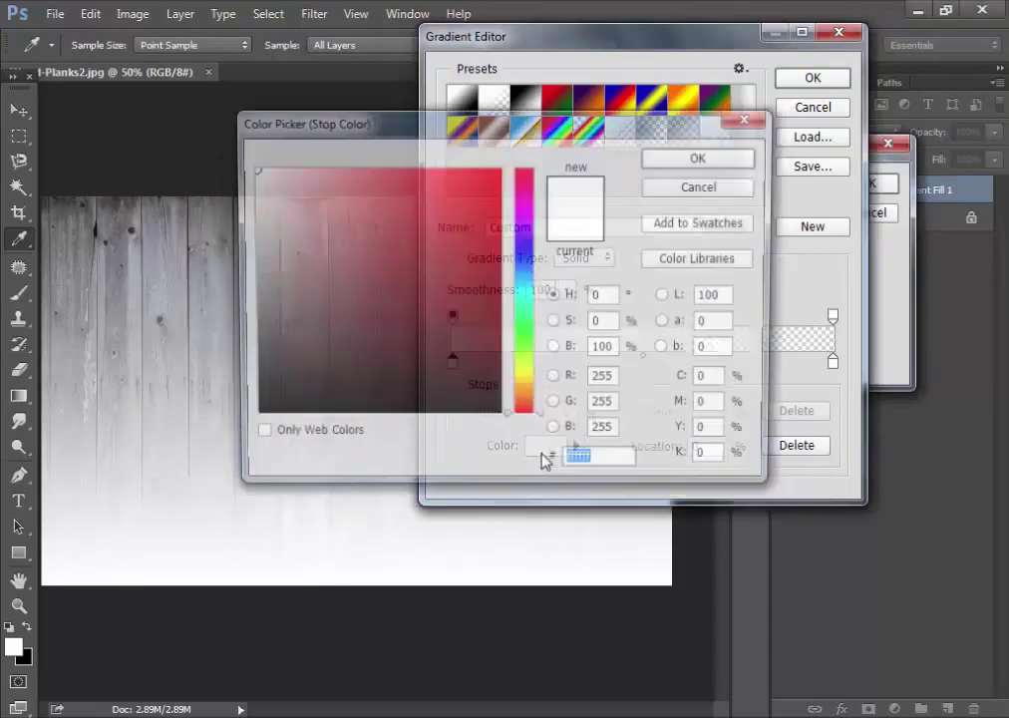
drag(356, 365, 211, 432)
click(728, 159)
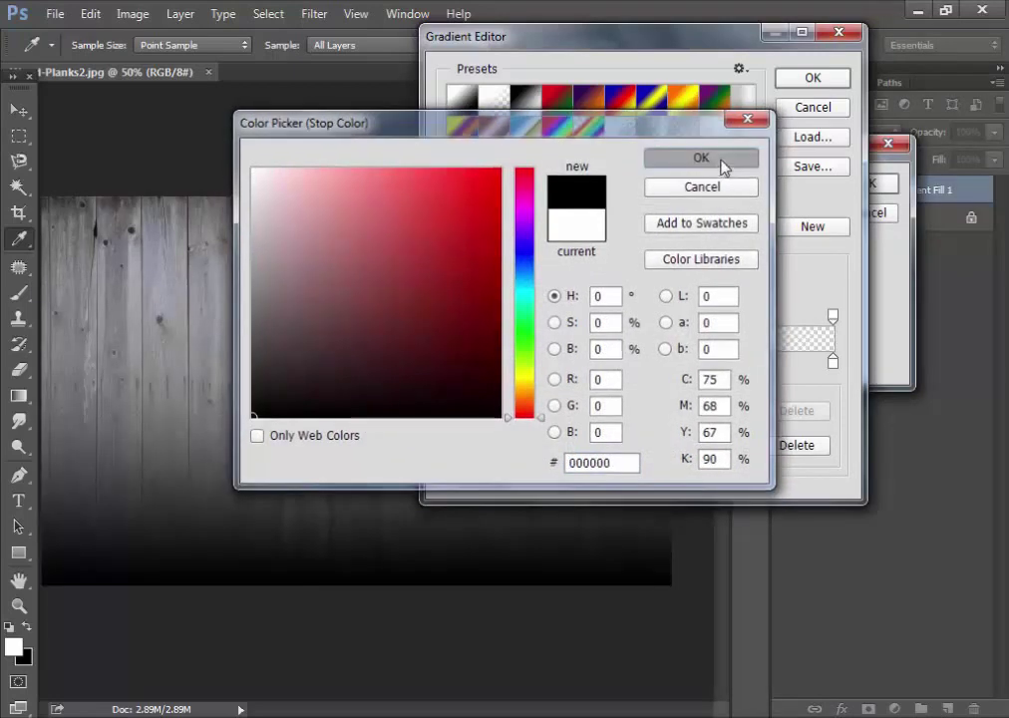
text(30)
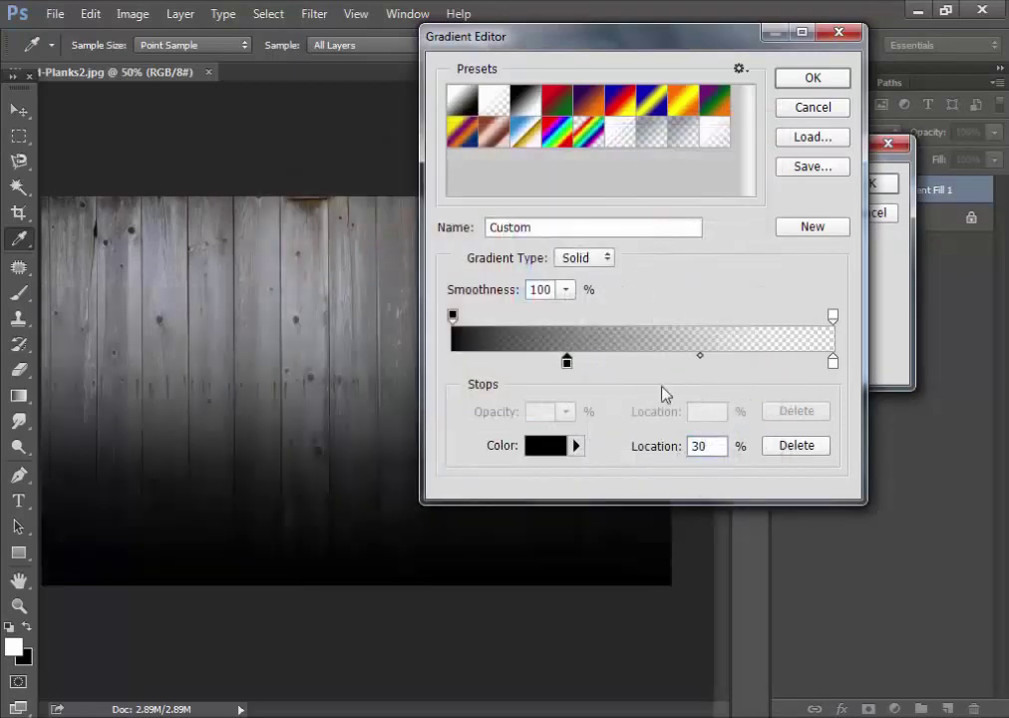
Make the right colour stop black at 70% location.
click(452, 317)
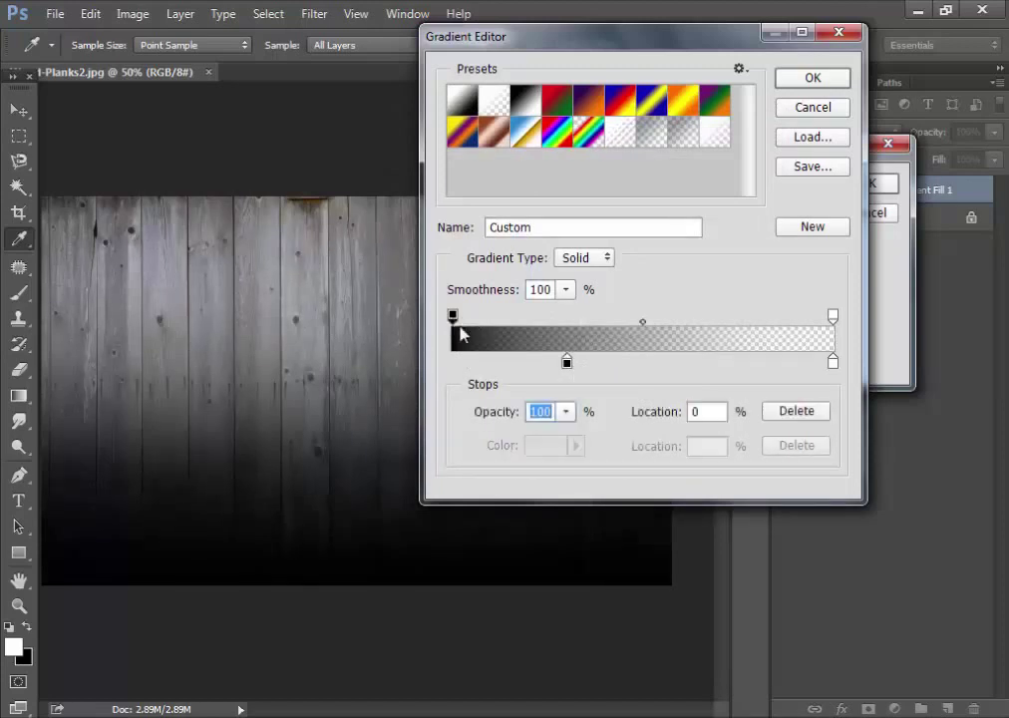
click(833, 363)
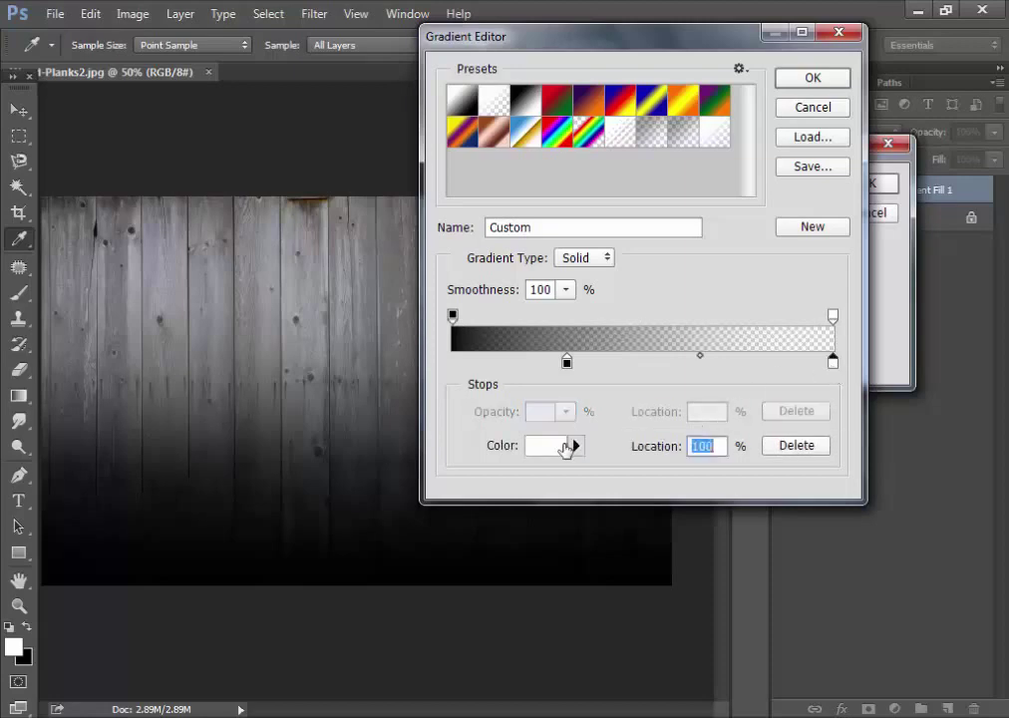
click(546, 446)
click(91, 475)
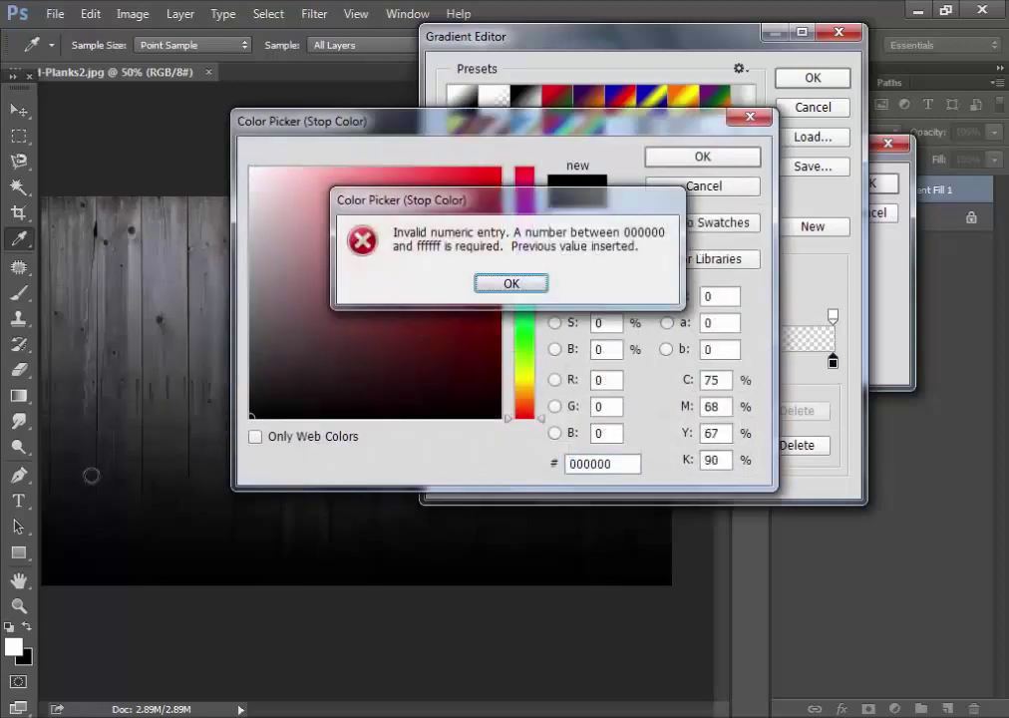
click(538, 283)
click(727, 158)
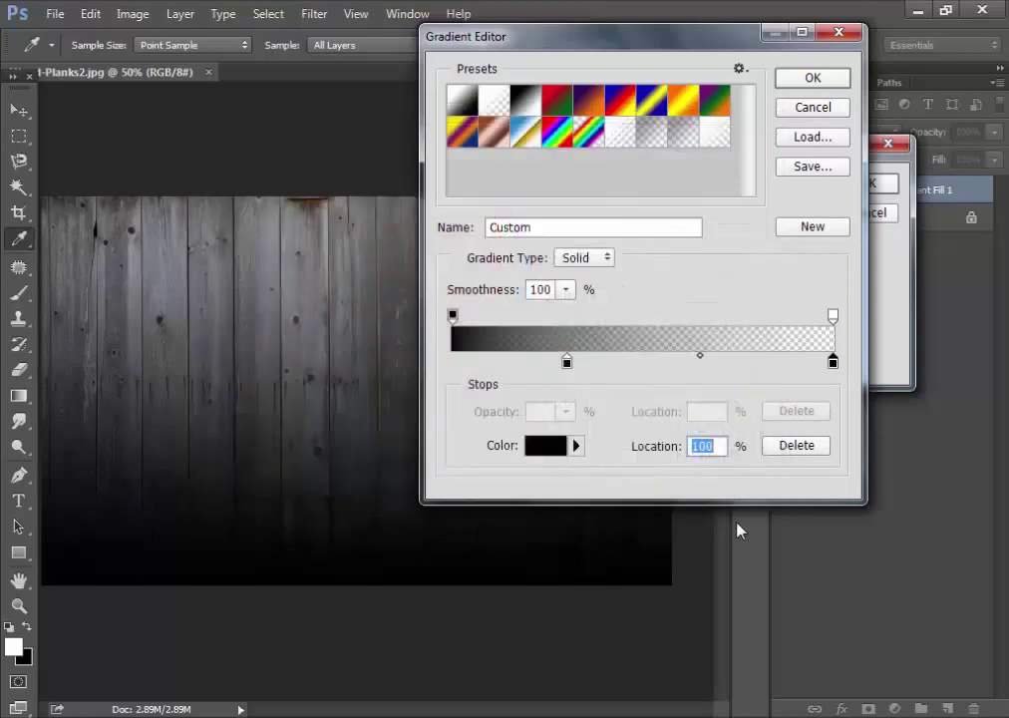
text(70)
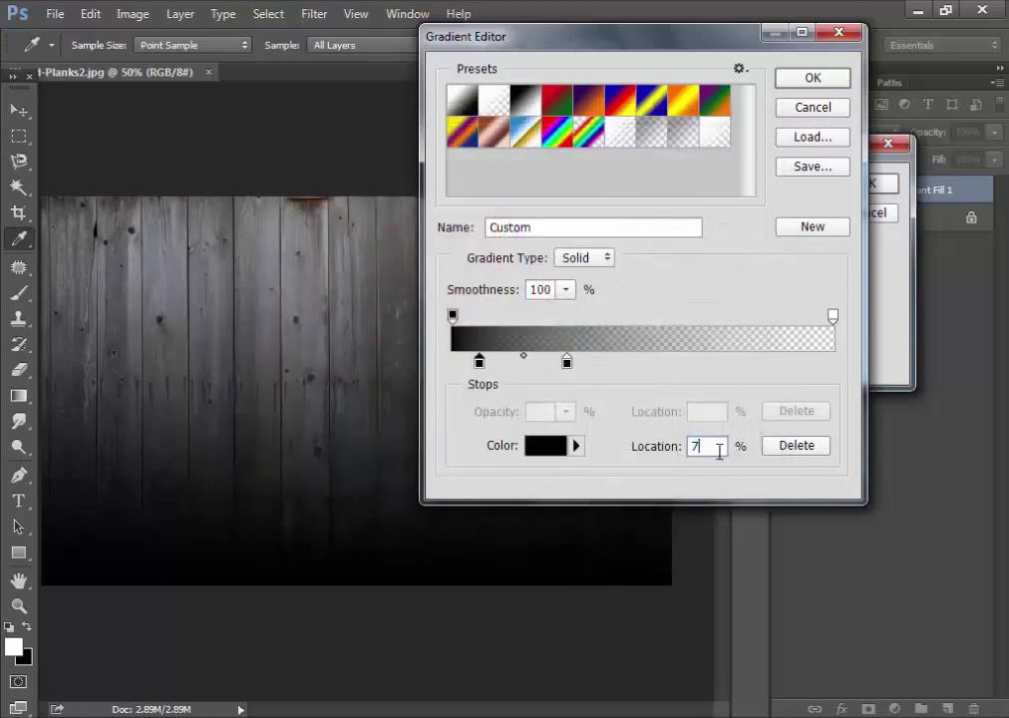
Raise the right opacity stop to 100% and fine-tune the opacity midpoint.
click(833, 317)
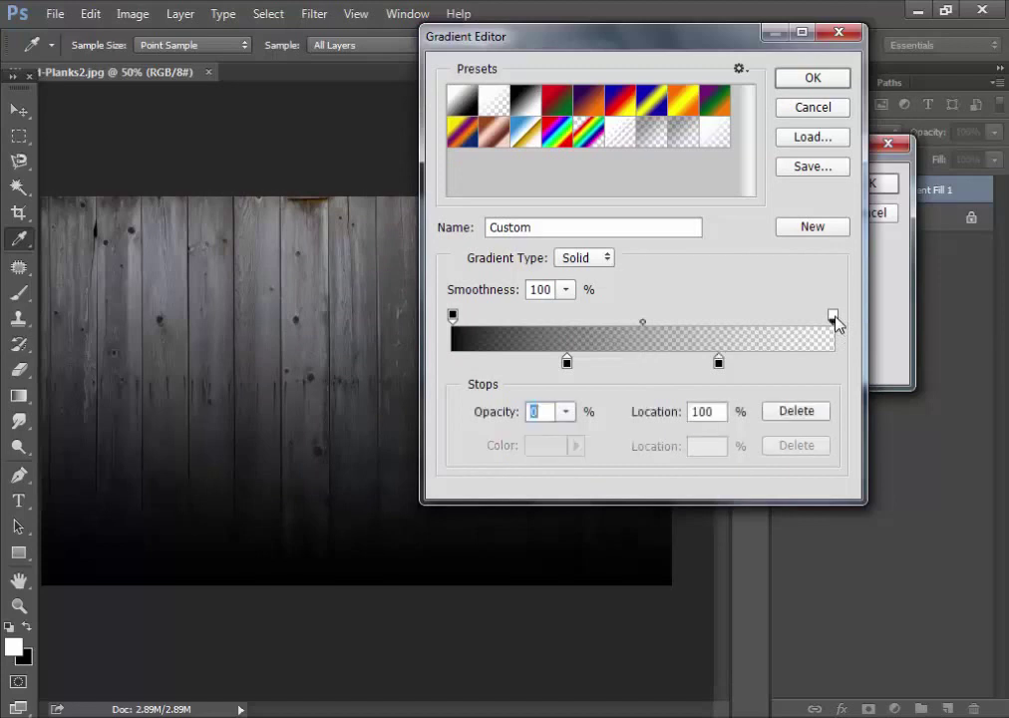
click(565, 411)
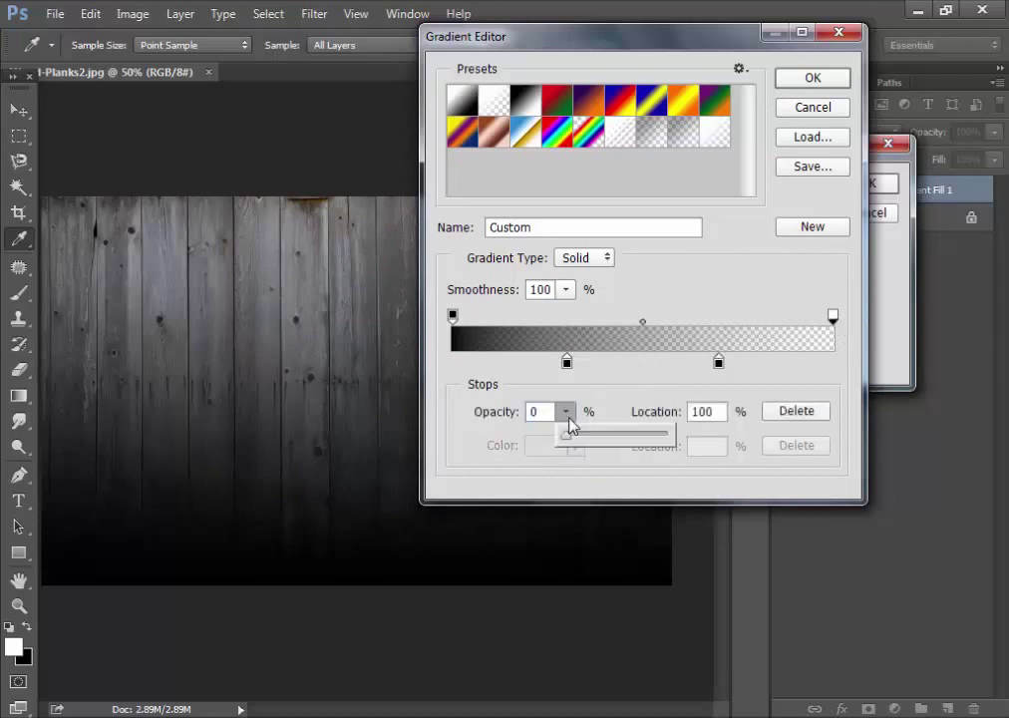
drag(598, 446, 703, 445)
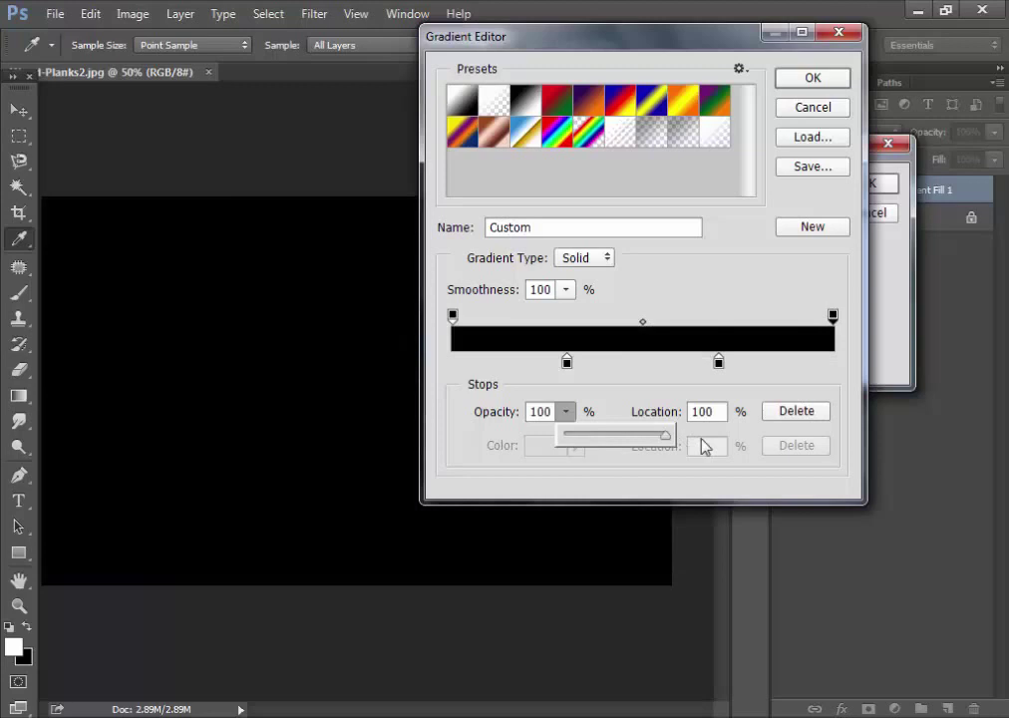
click(658, 388)
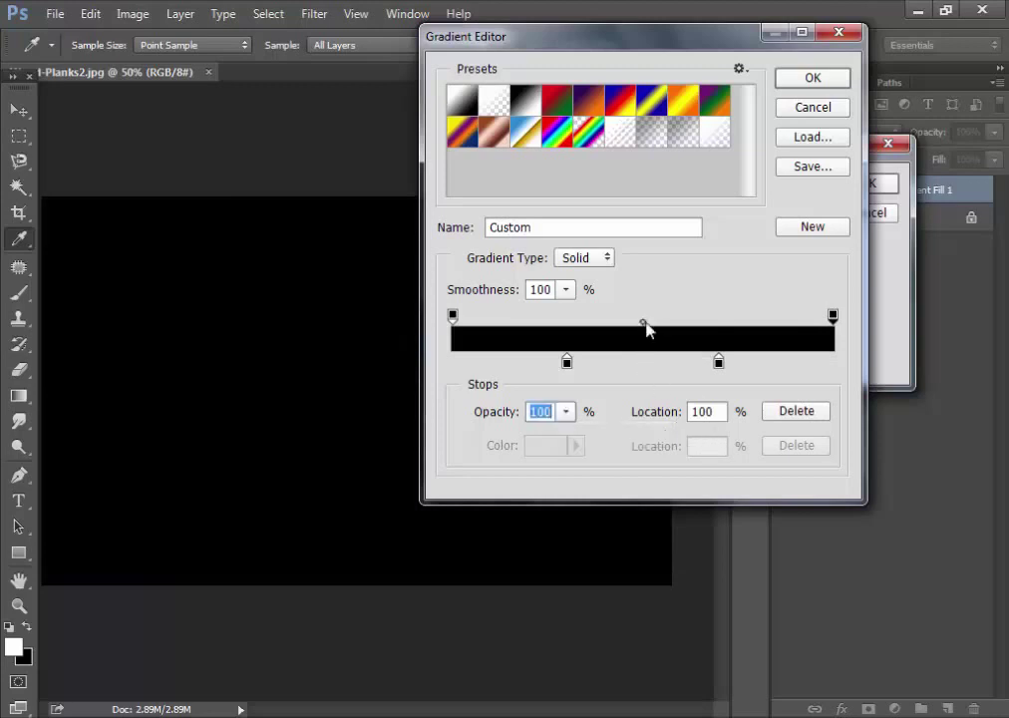
click(643, 325)
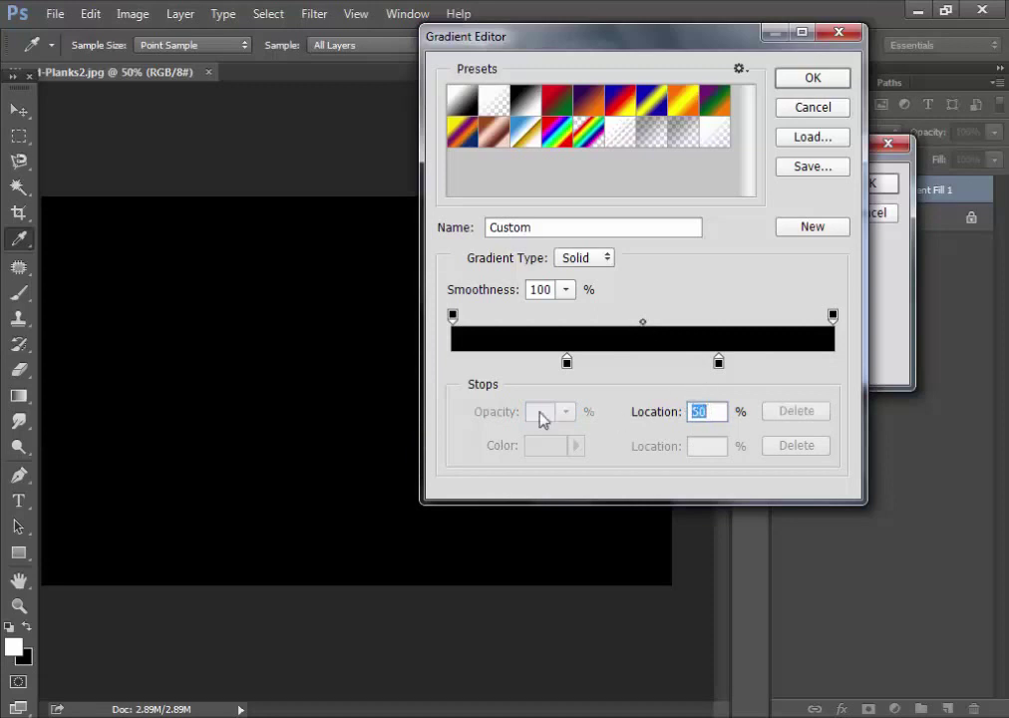
drag(644, 323, 640, 322)
Add colour and opacity stops at about 50% with 0 opacity, then accept the gradient.
click(643, 360)
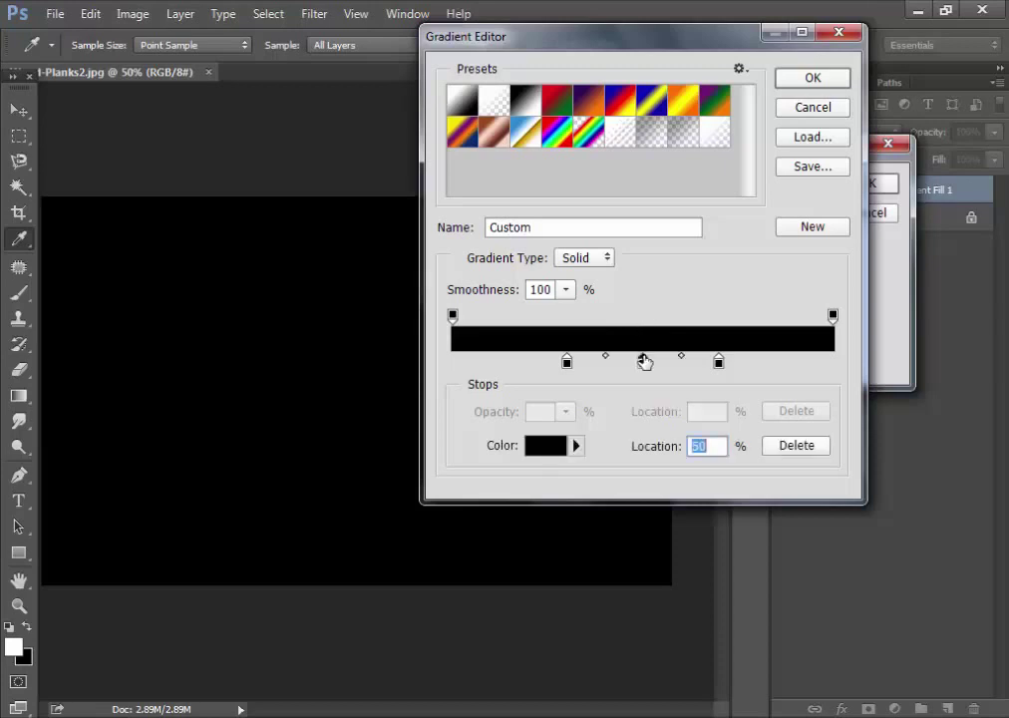
mouse_move(645, 372)
mouse_down()
mouse_move(654, 372)
mouse_move(647, 373)
mouse_up()
click(643, 319)
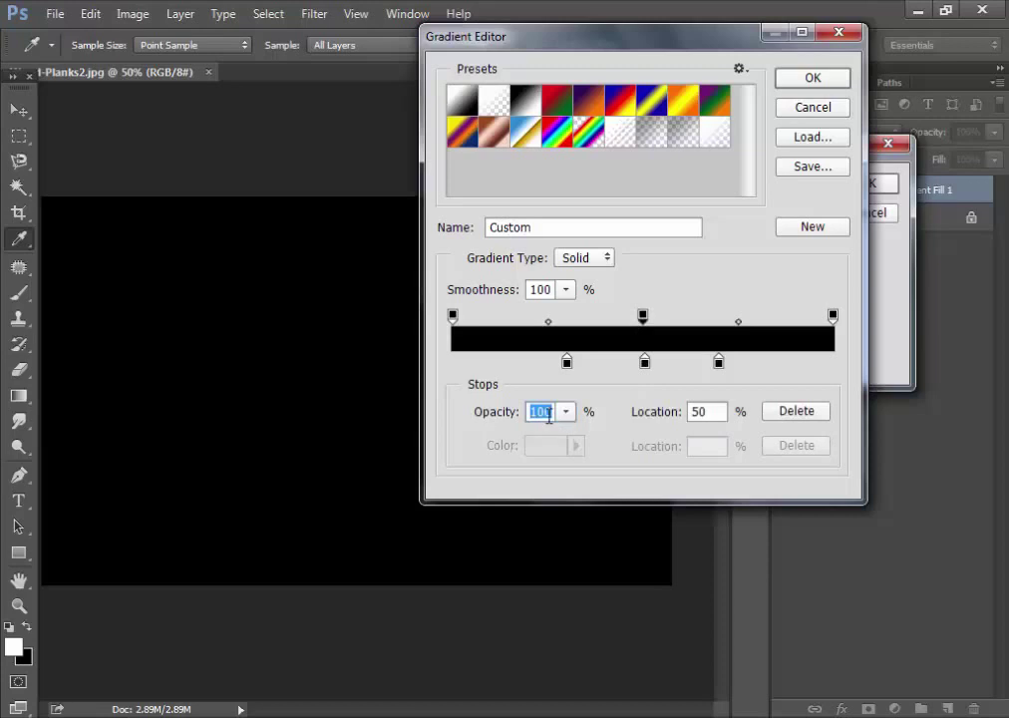
text(0)
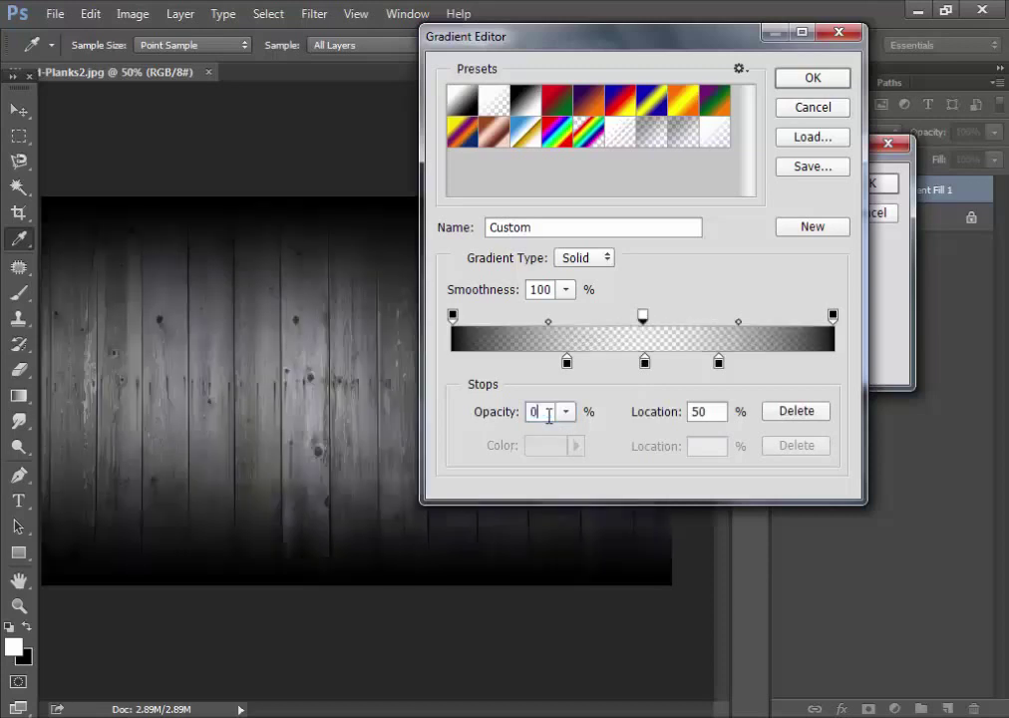
key(Return)
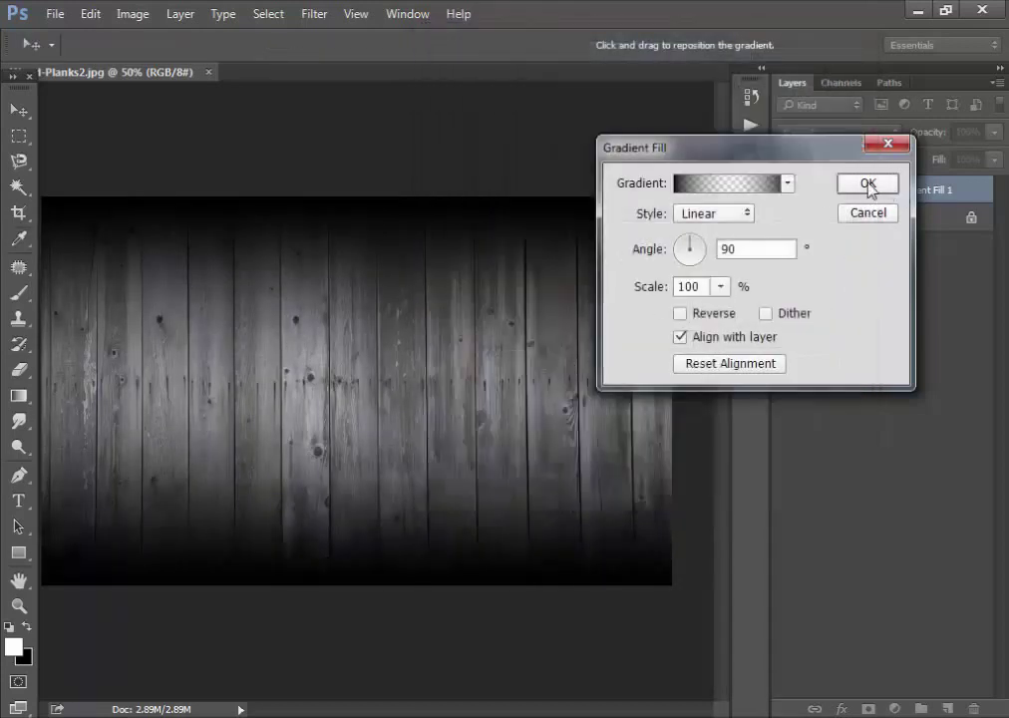
Commit the Gradient Fill and add a Brightness/Contrast layer at -150 brightness.
click(867, 186)
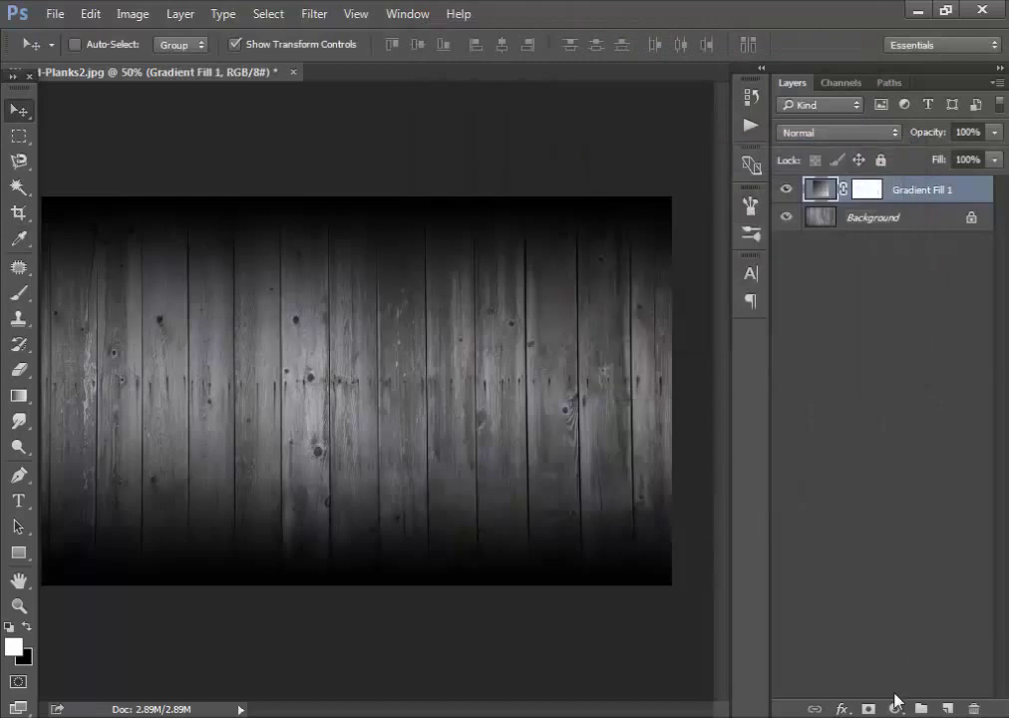
click(896, 708)
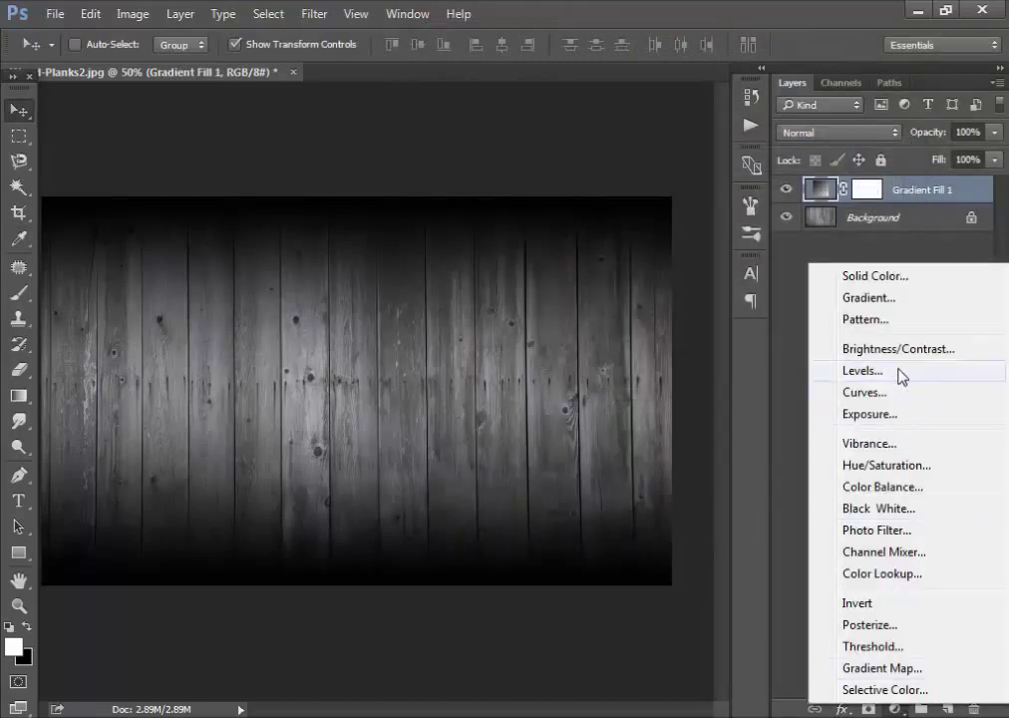
click(885, 351)
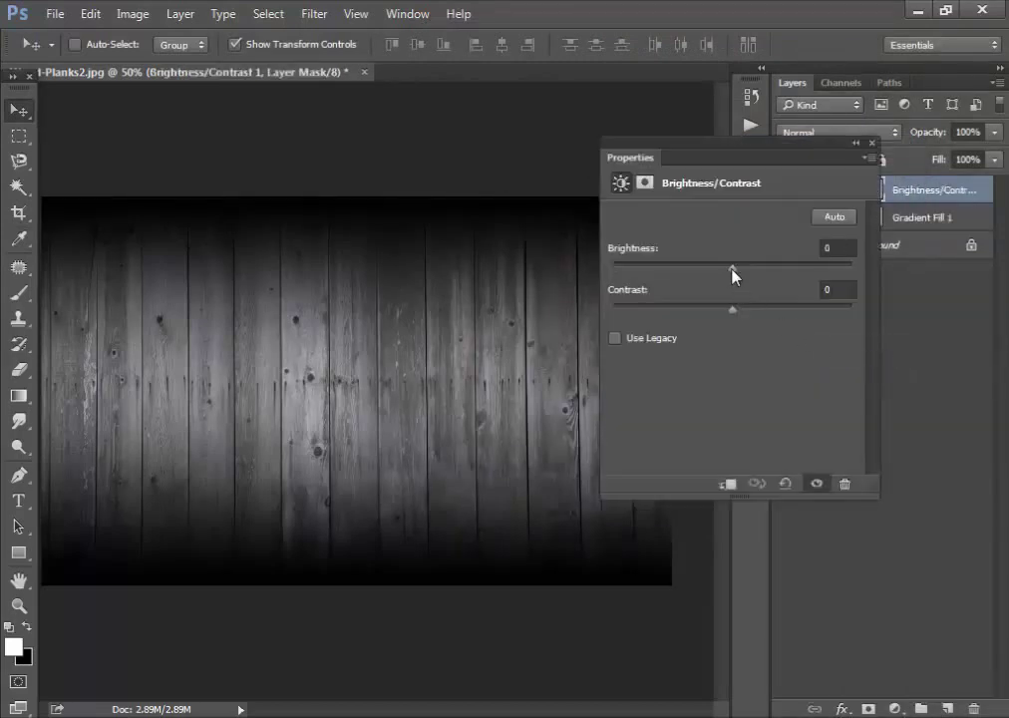
drag(733, 274, 614, 279)
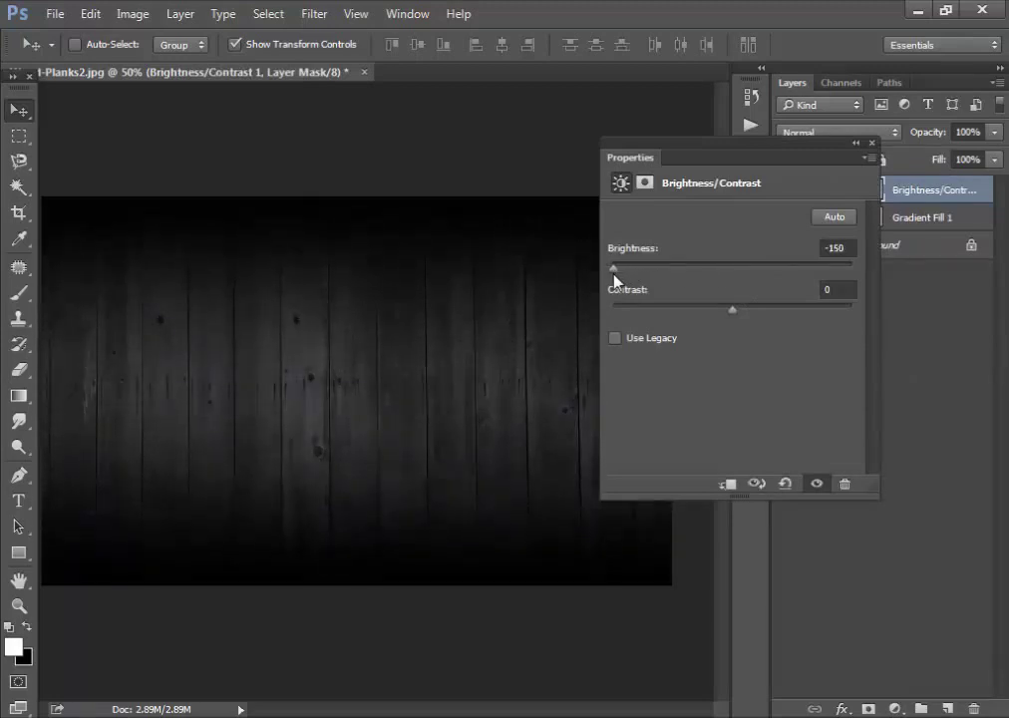
click(872, 144)
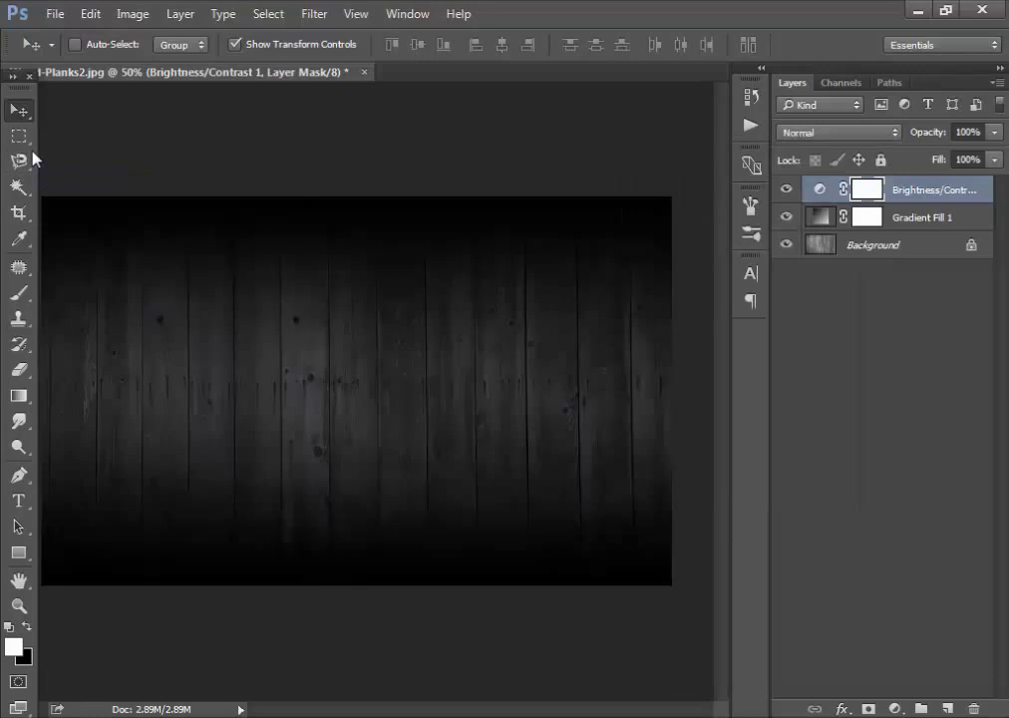
Type 'DESIGN' in capitals as a new text layer on the planks.
click(18, 501)
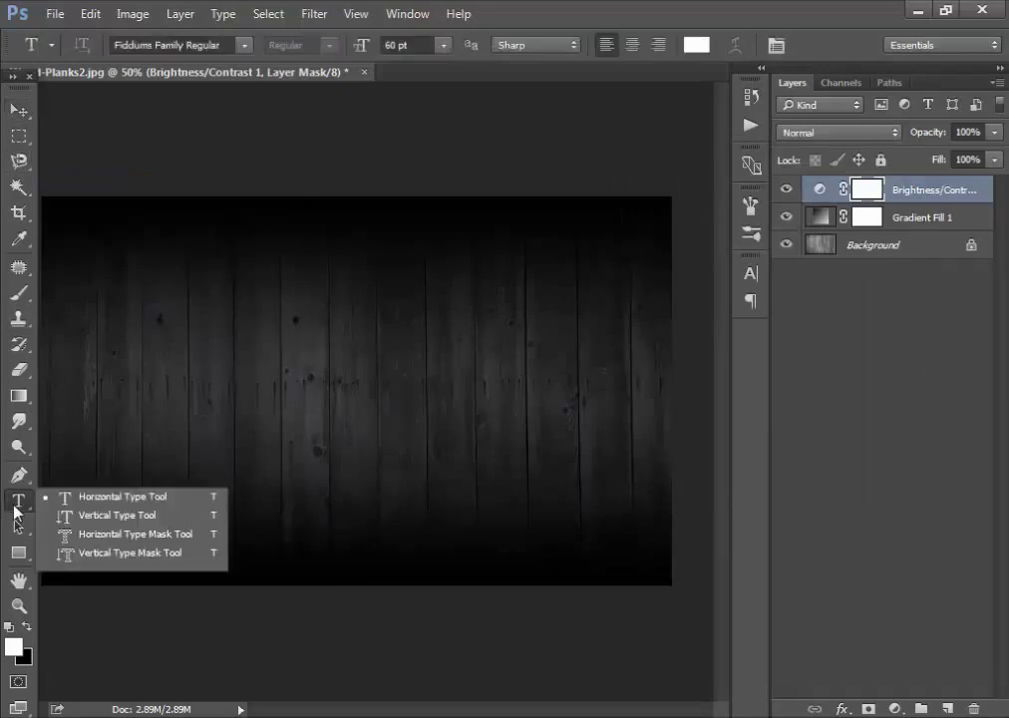
click(68, 503)
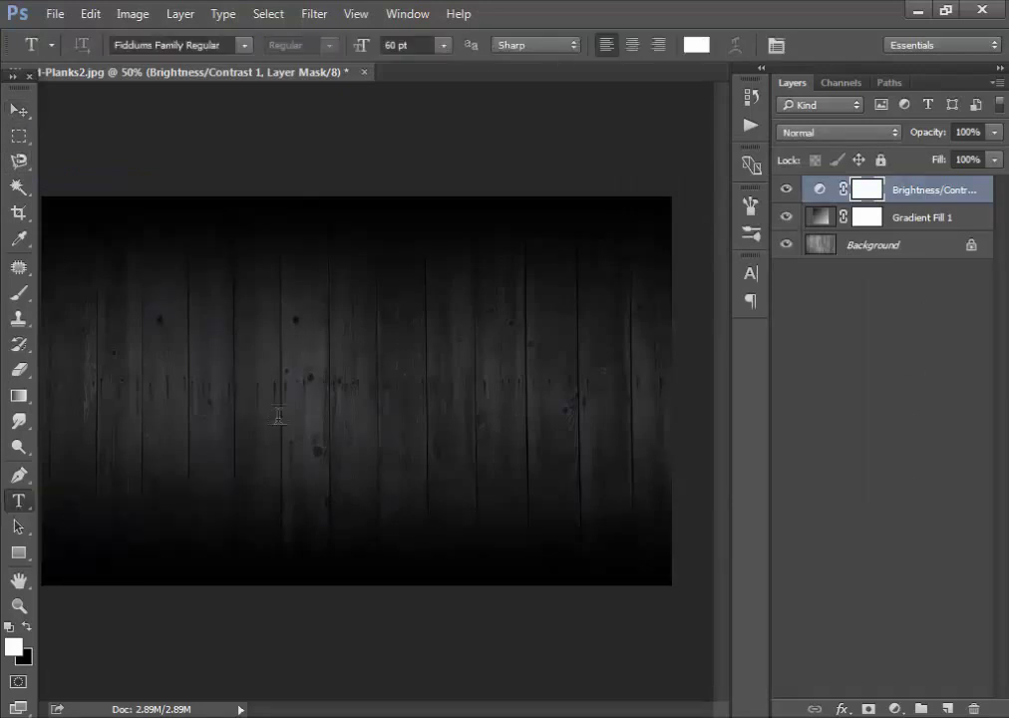
click(238, 409)
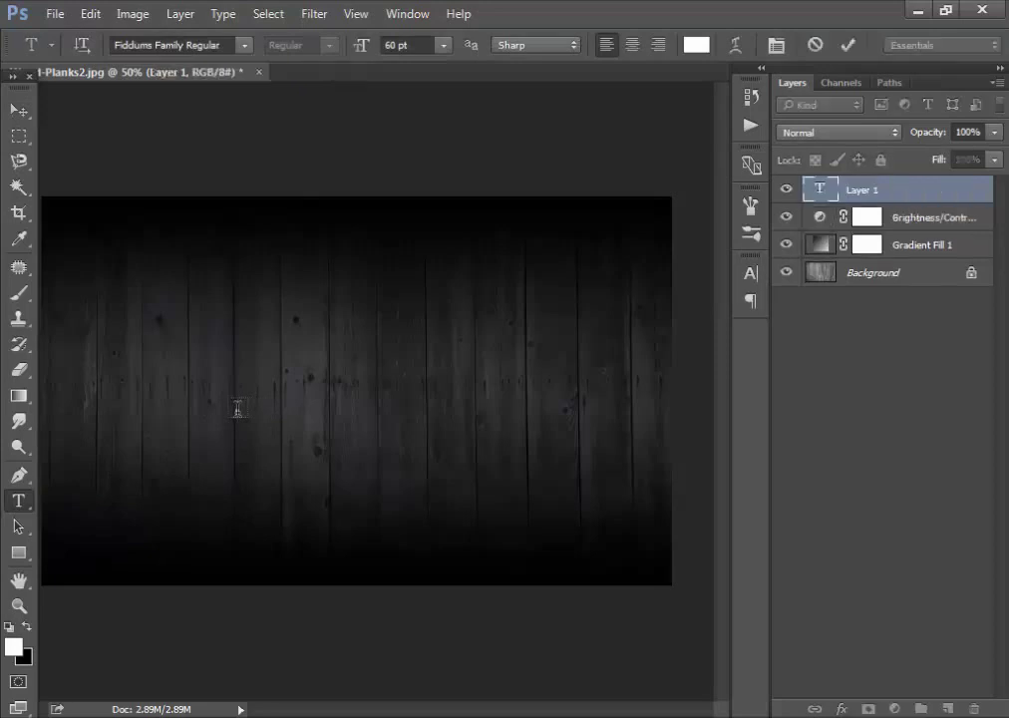
text(Design)
key(ctrl+a)
text(DESIGN)
Enlarge the DESIGN text and centre it on the planks.
click(19, 108)
drag(298, 384, 447, 302)
drag(411, 393, 494, 397)
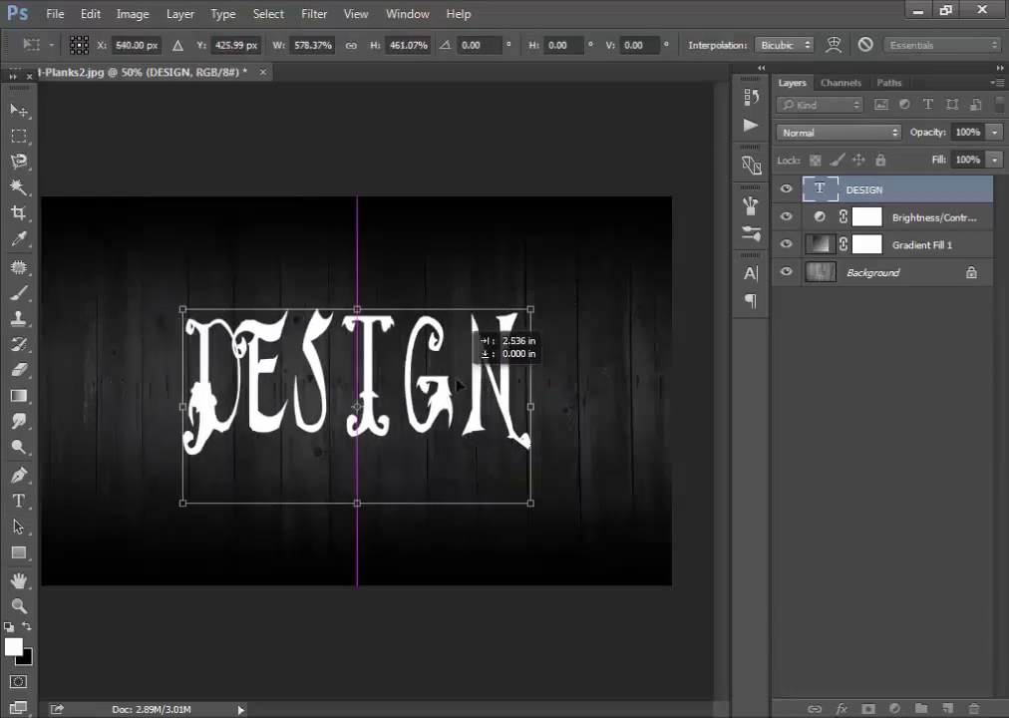
key(Return)
Set the DESIGN text in the Fatboy Slim font.
click(18, 501)
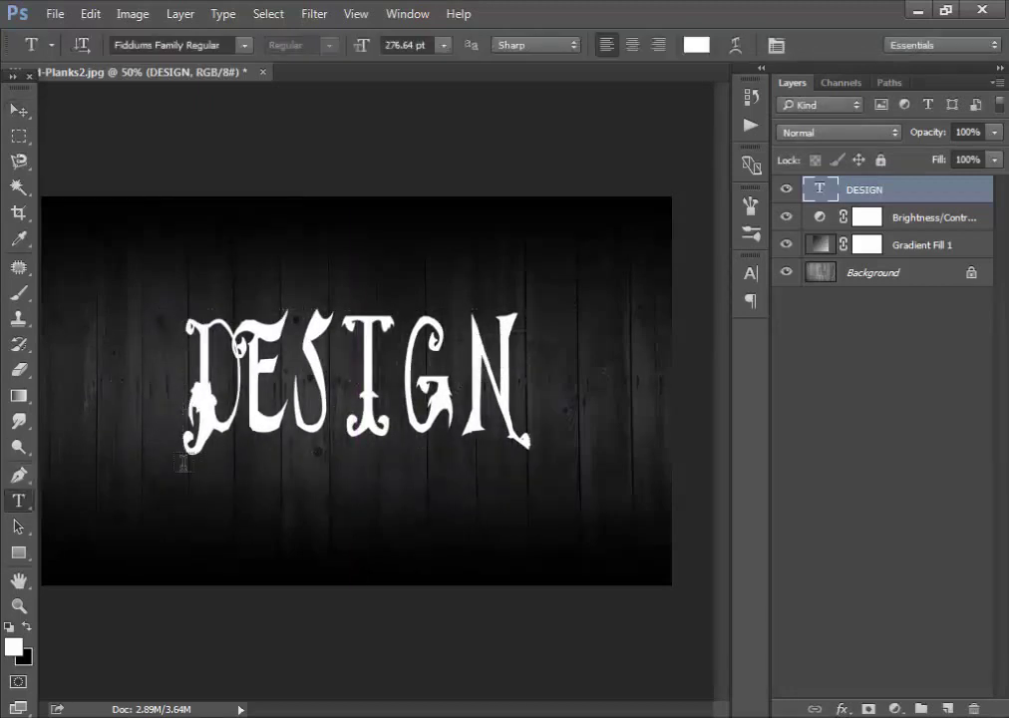
double_click(299, 438)
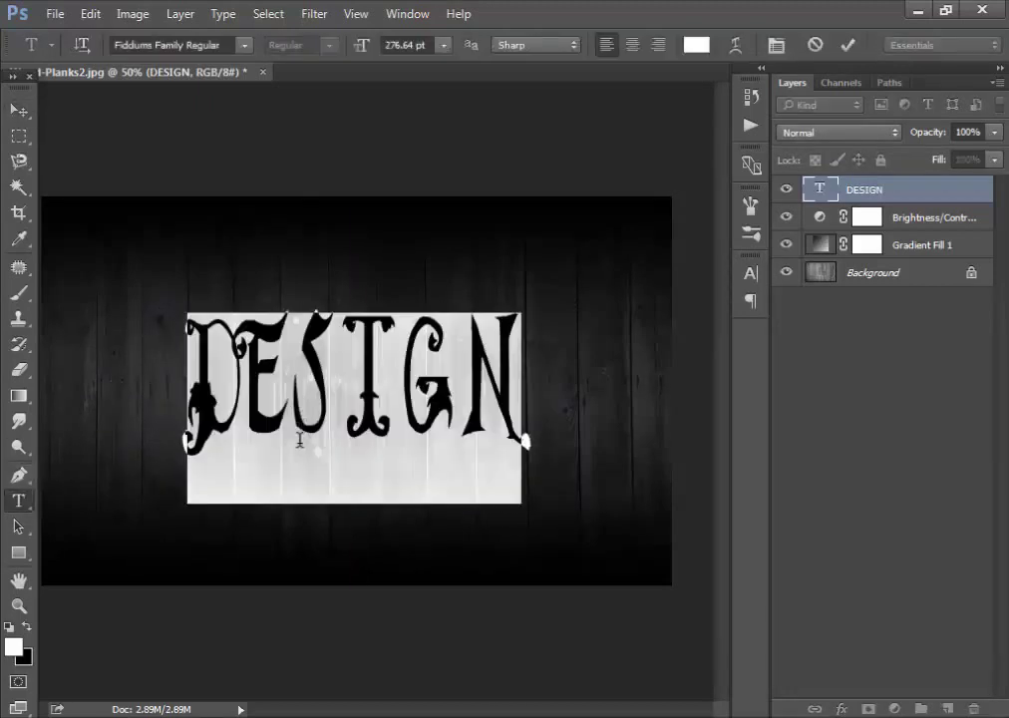
click(198, 45)
click(243, 45)
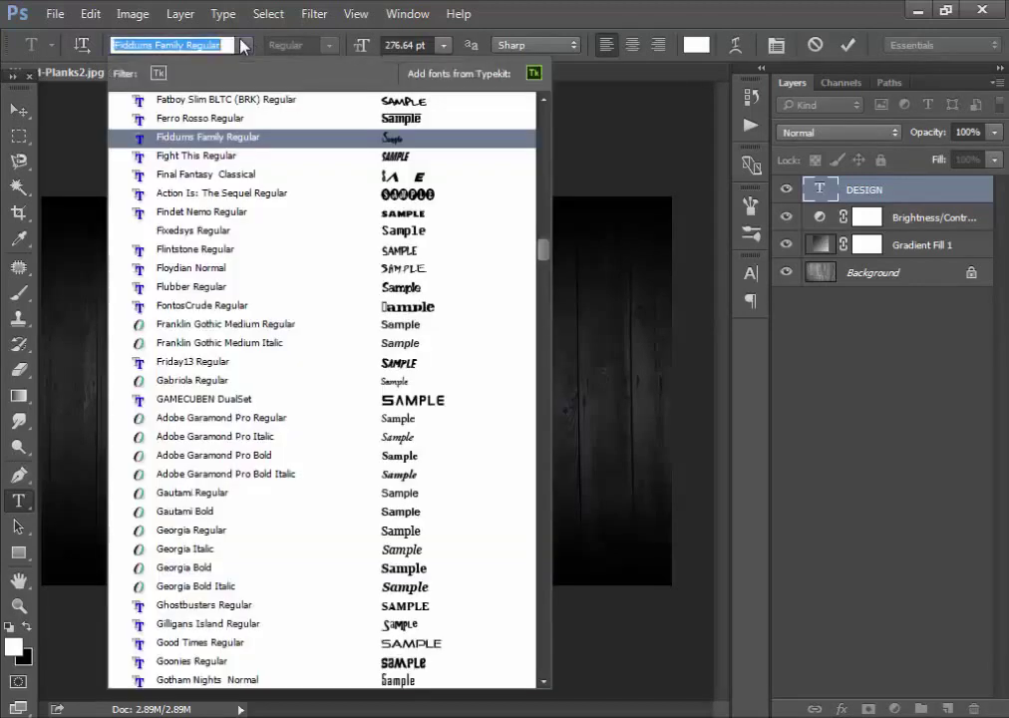
click(254, 110)
click(366, 443)
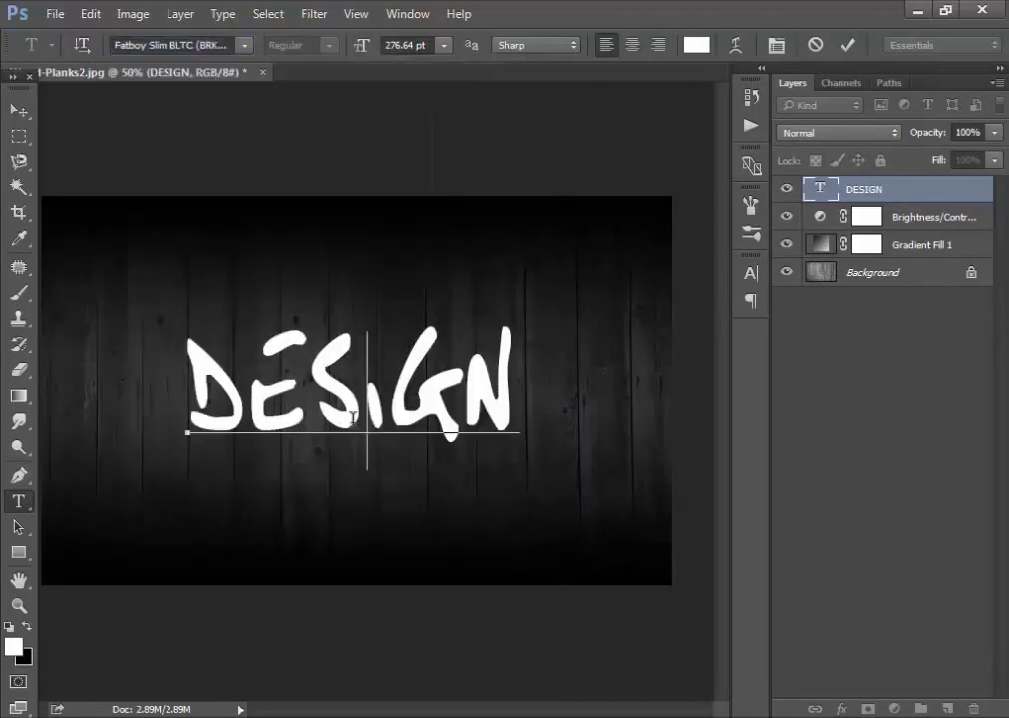
click(847, 45)
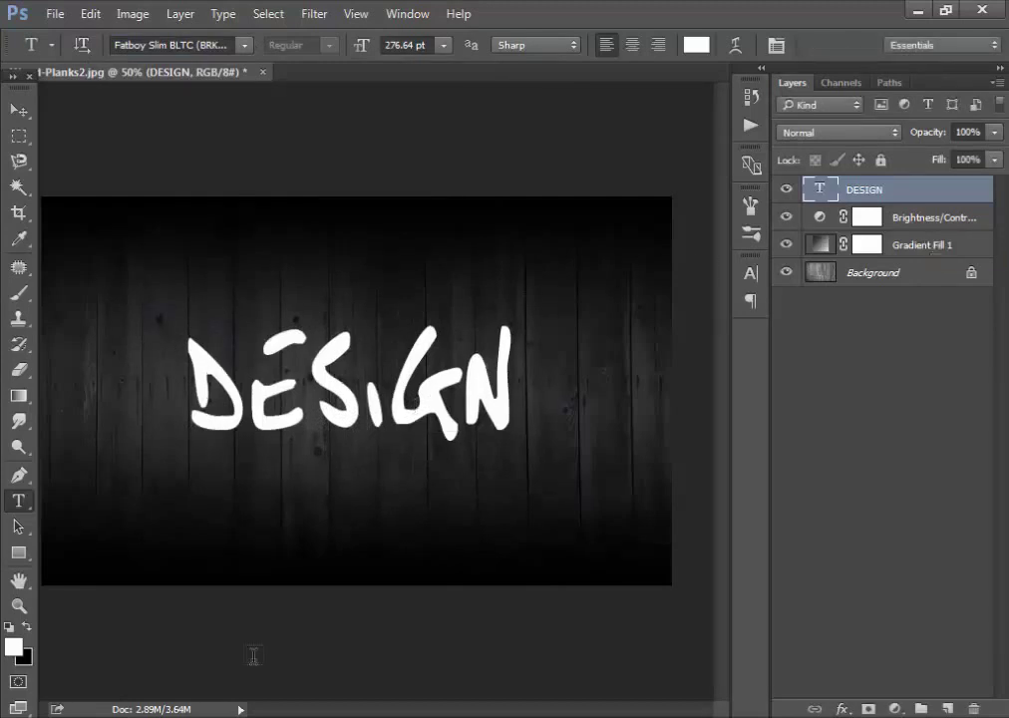
Open the DESIGN layer's Blending Options and enable Drop Shadow.
right_click(898, 197)
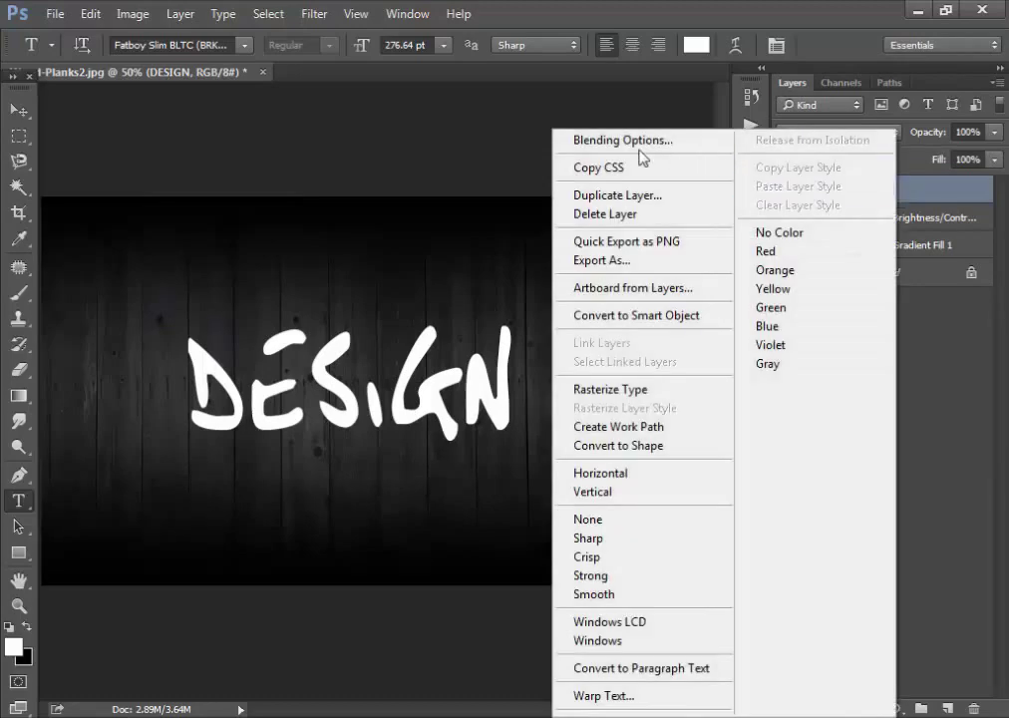
click(627, 140)
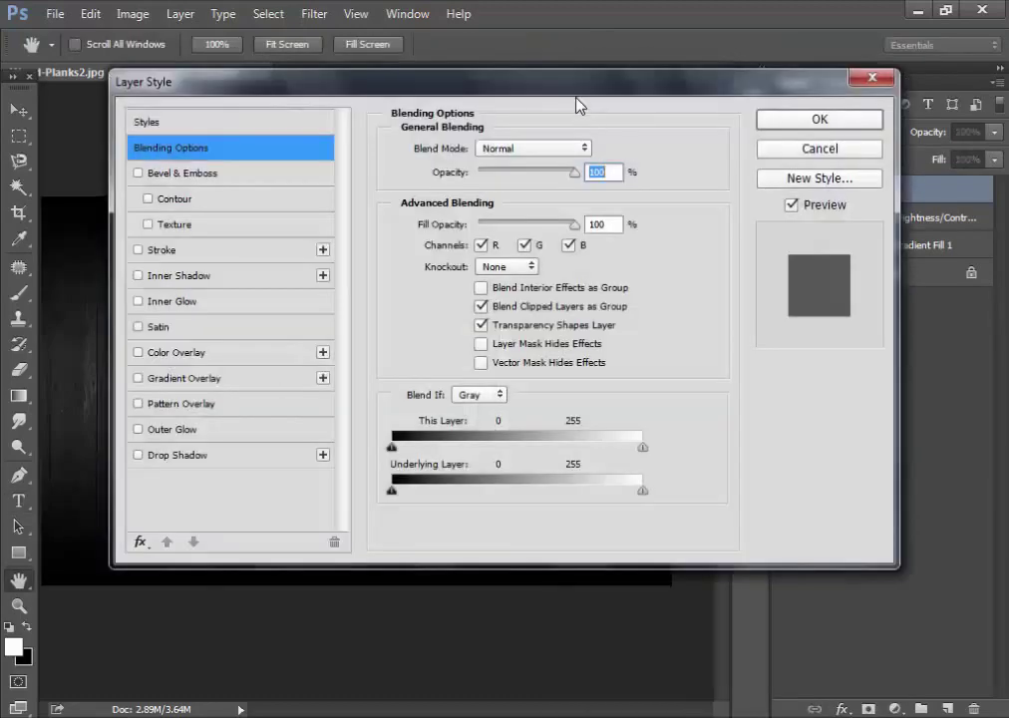
drag(574, 95, 768, 57)
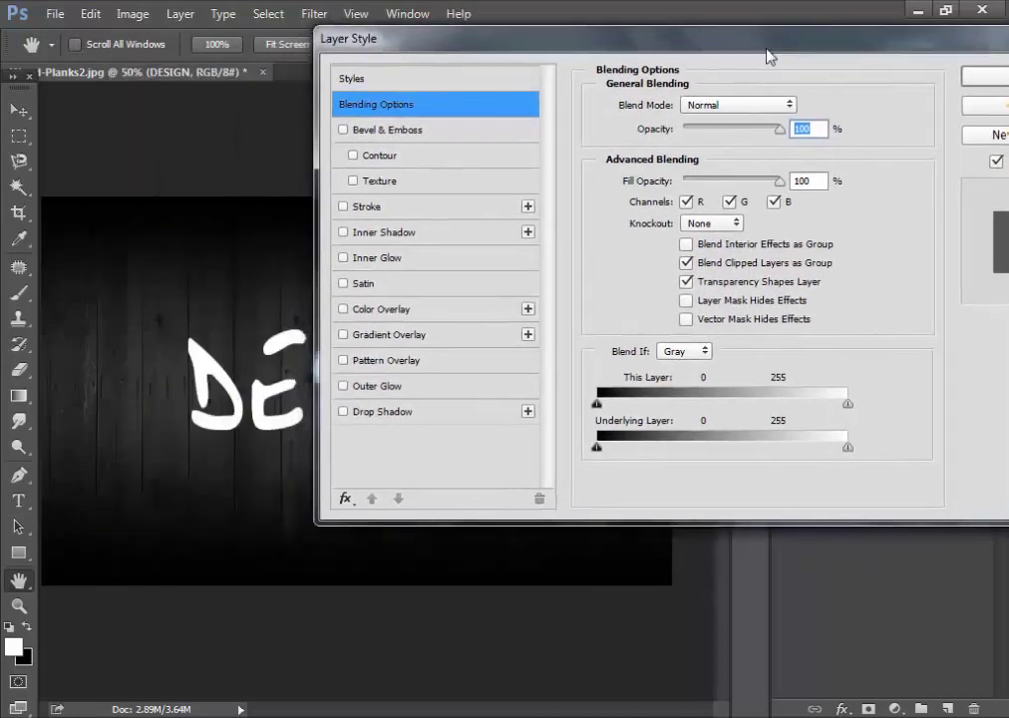
click(375, 414)
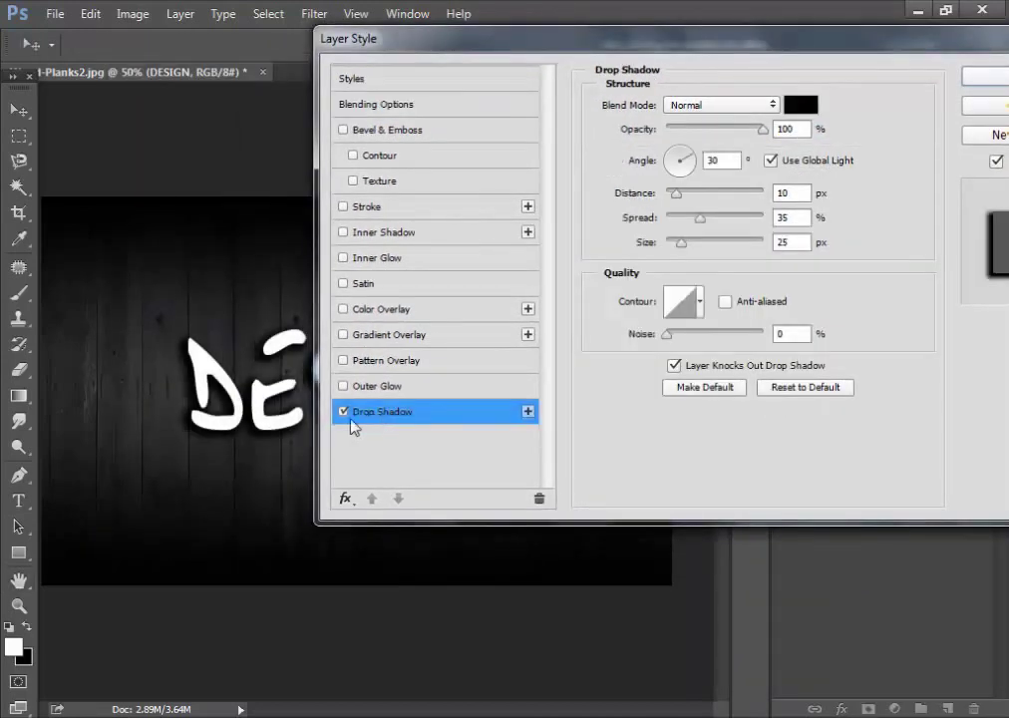
Set the drop shadow spread to 30%, keeping 10 px distance and 25 px size.
double_click(795, 196)
double_click(779, 219)
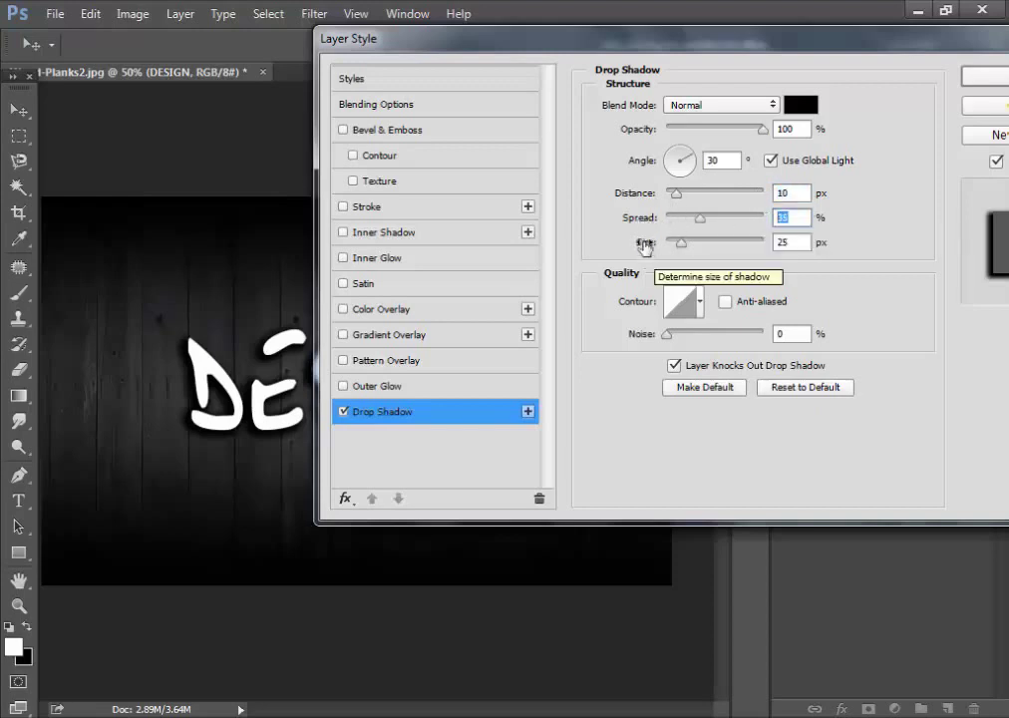
double_click(795, 243)
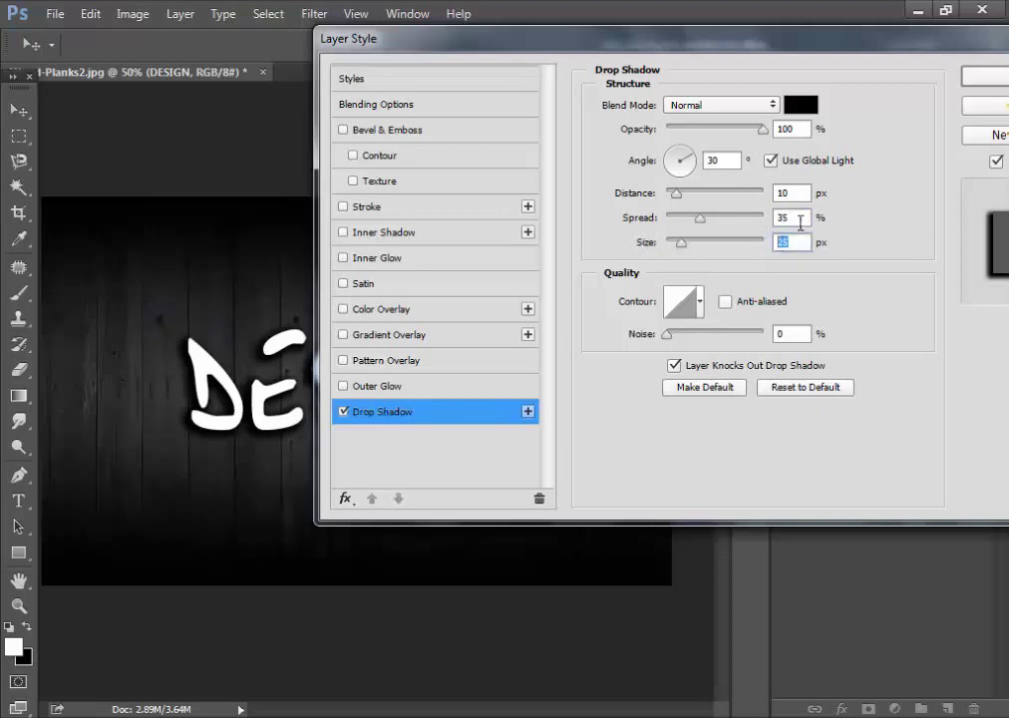
double_click(787, 217)
text(30)
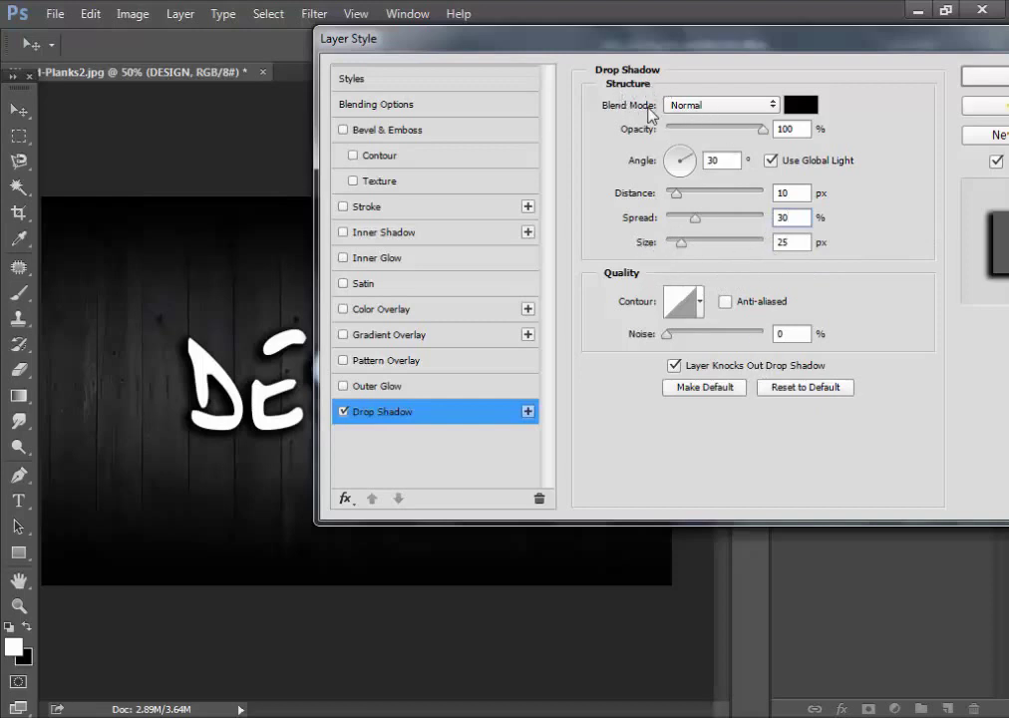
Try the Screen blend mode for the shadow, then go back toward Normal.
click(717, 108)
click(714, 122)
click(716, 108)
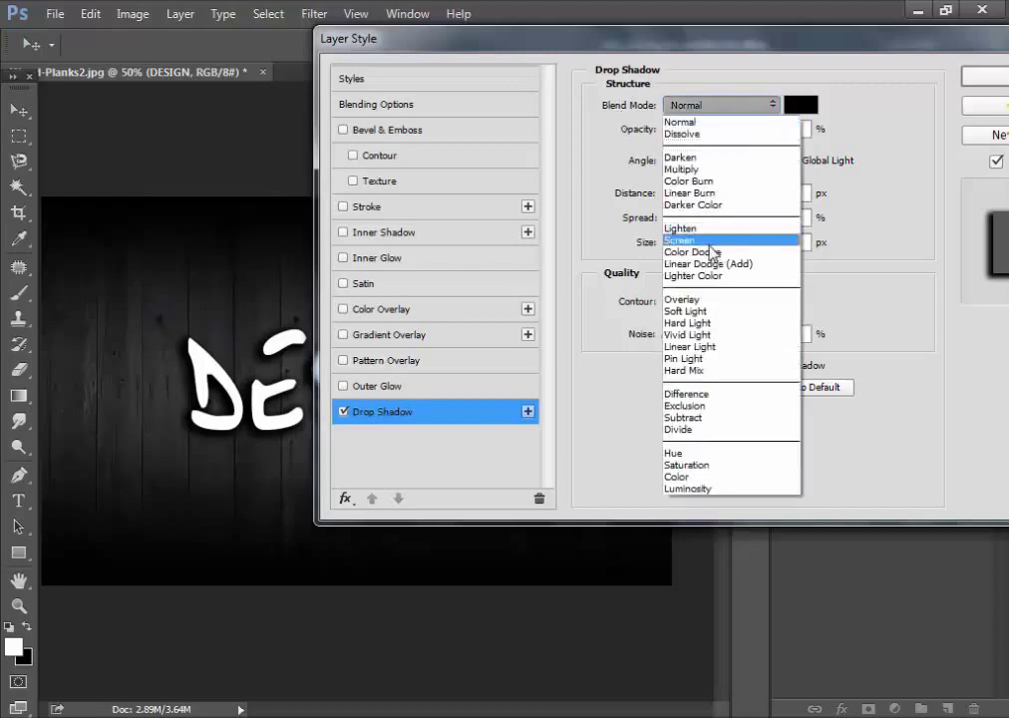
click(757, 238)
click(708, 106)
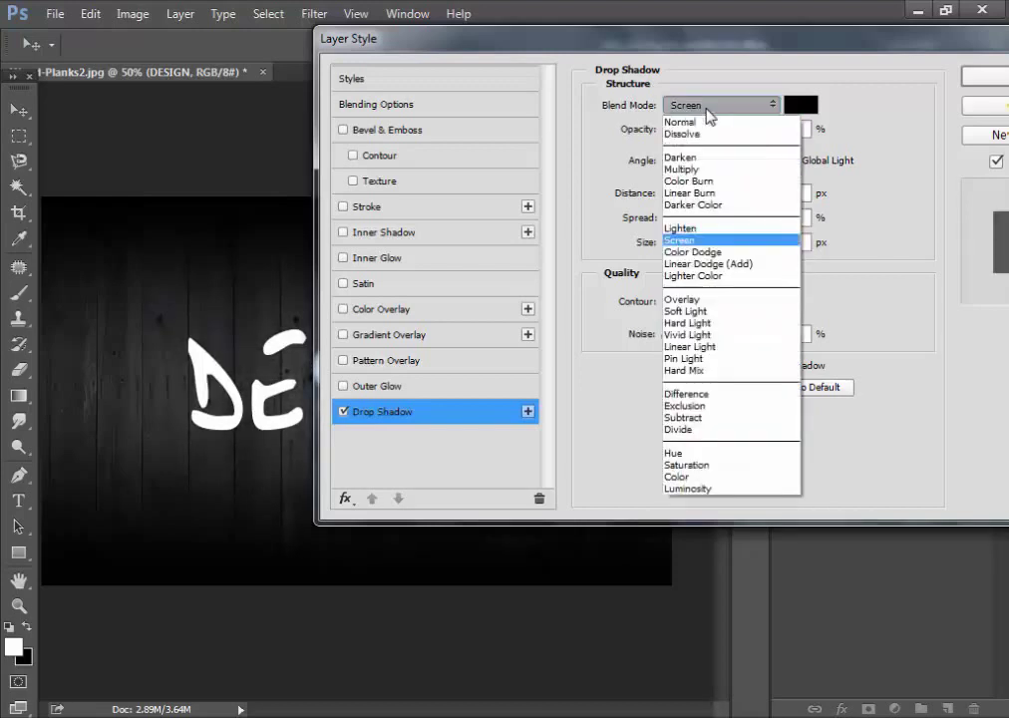
click(704, 245)
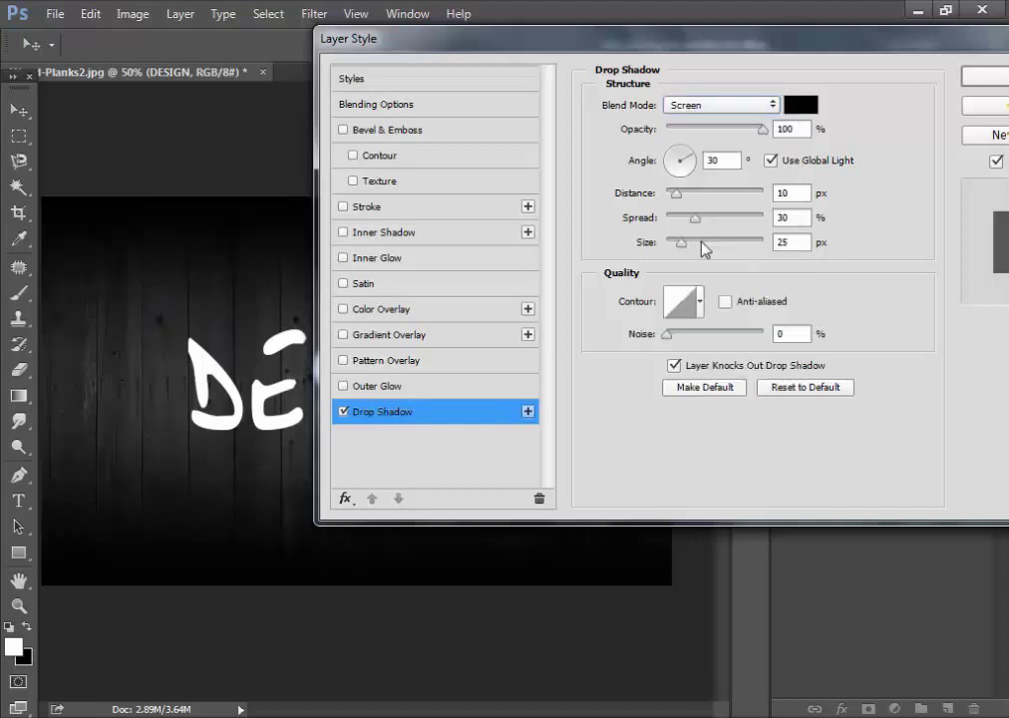
click(710, 108)
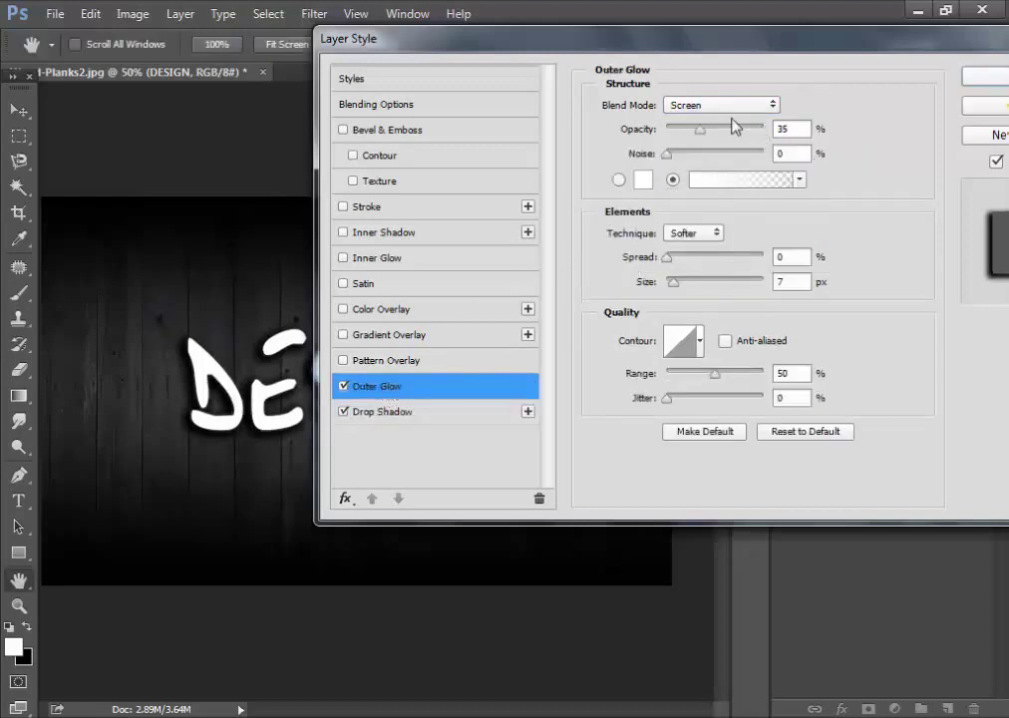
Set the outer glow to Normal, 51% opacity, colour 003f66 and 12 px size.
click(720, 105)
click(717, 121)
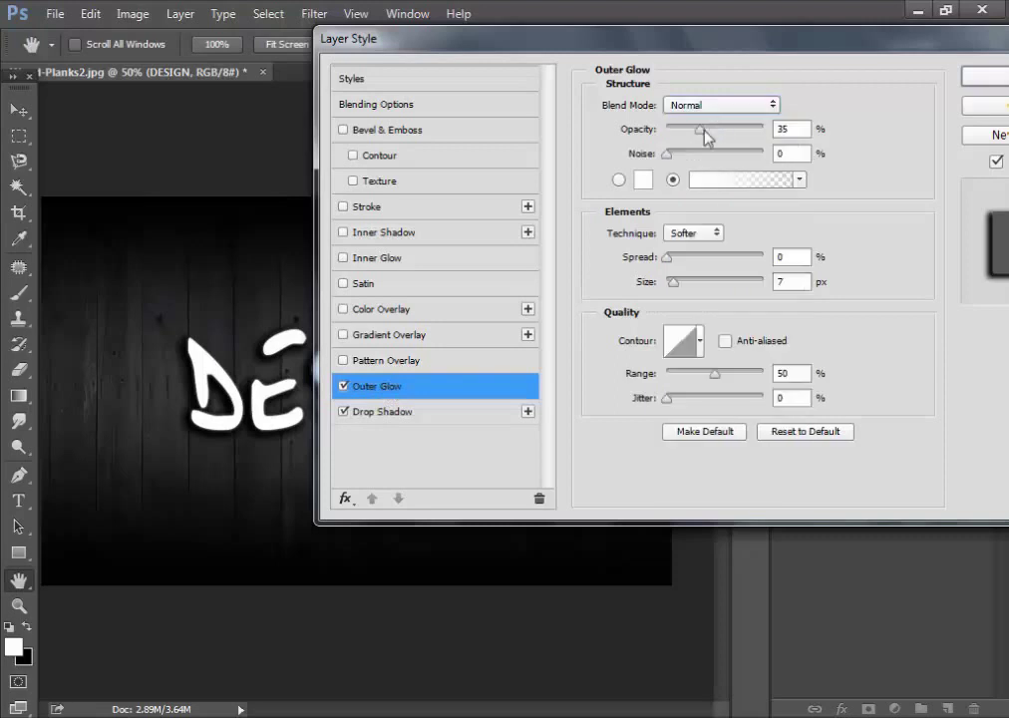
drag(703, 136, 720, 135)
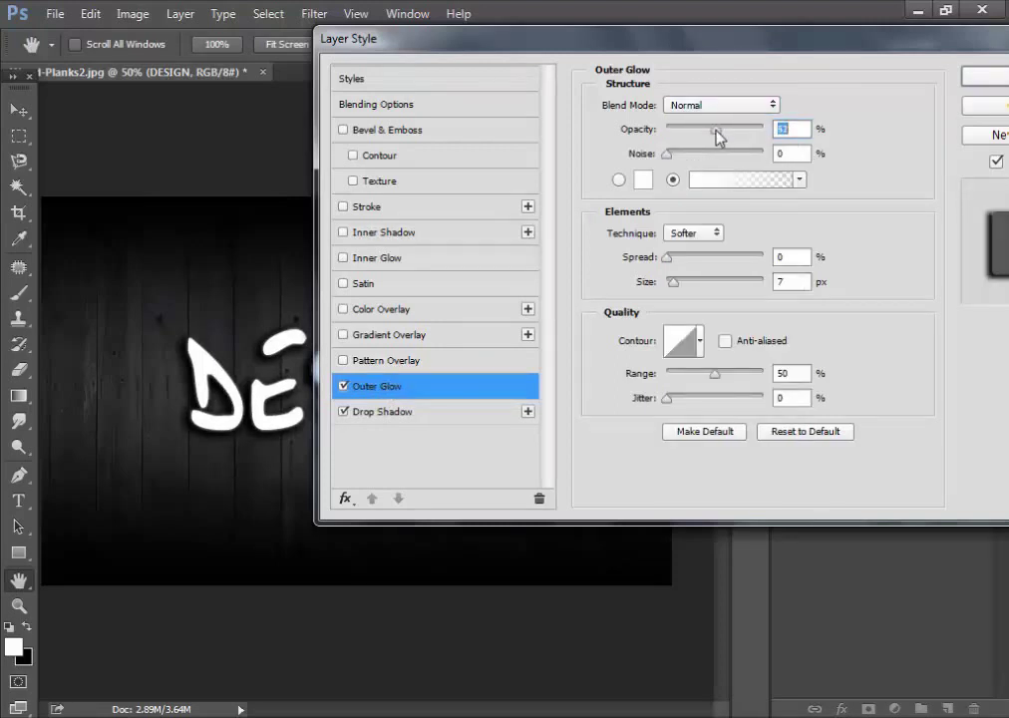
click(644, 182)
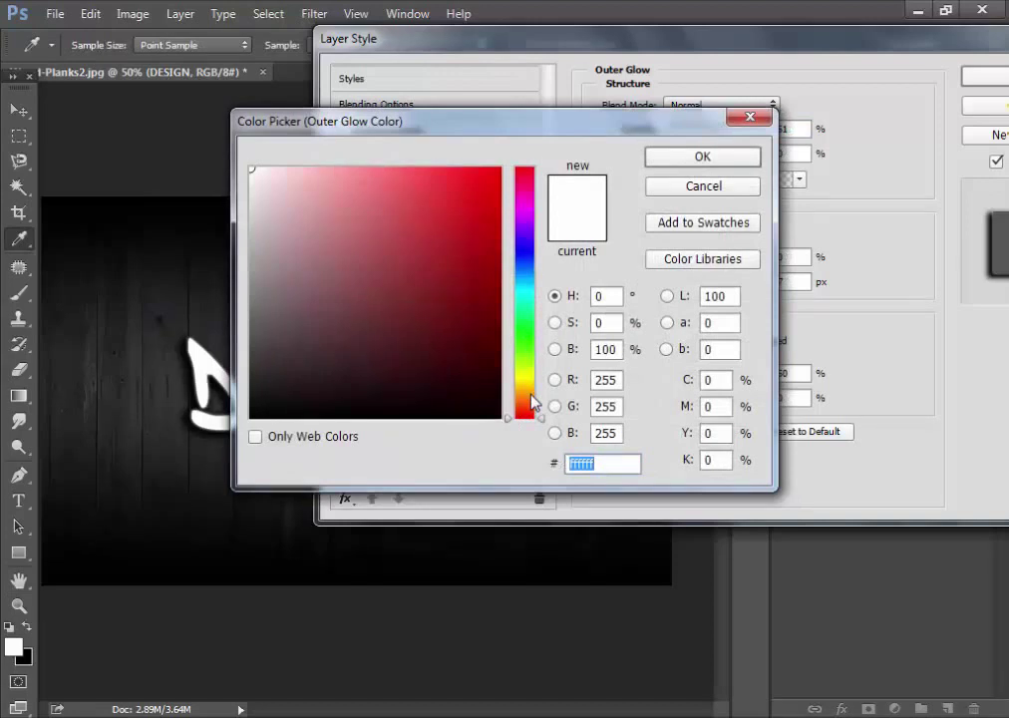
text(003f66)
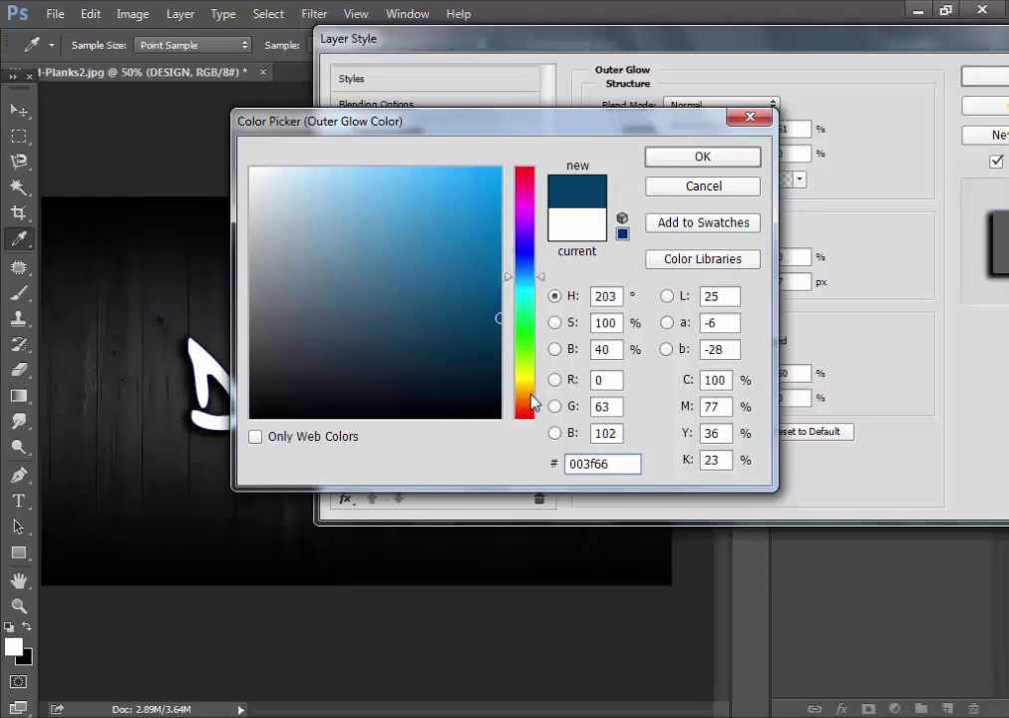
key(Return)
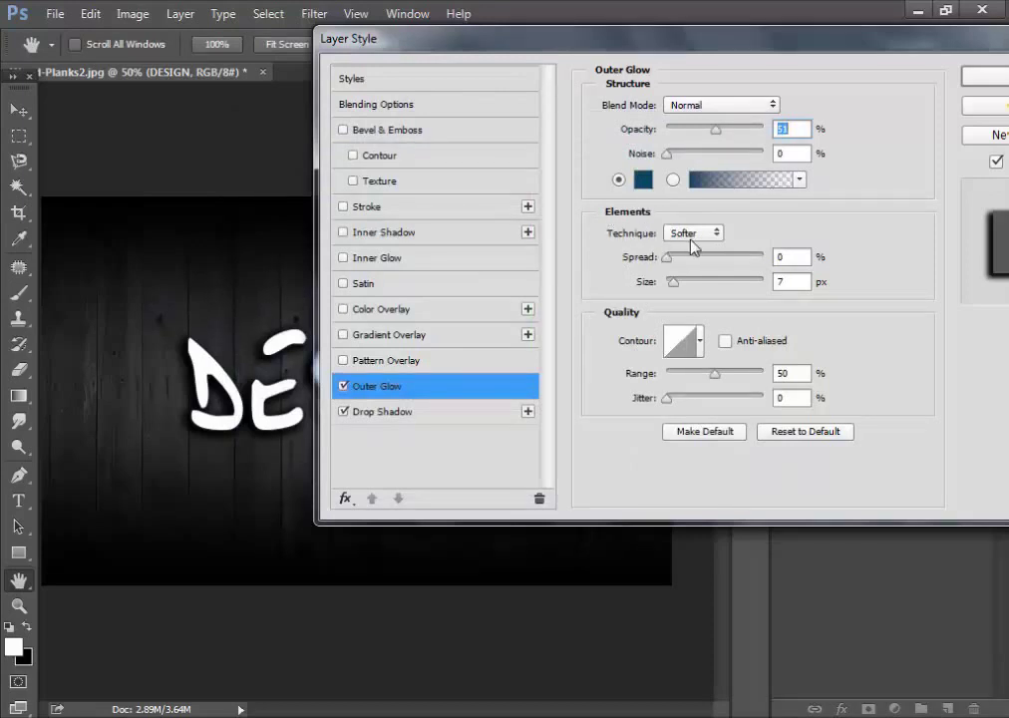
drag(675, 283, 682, 291)
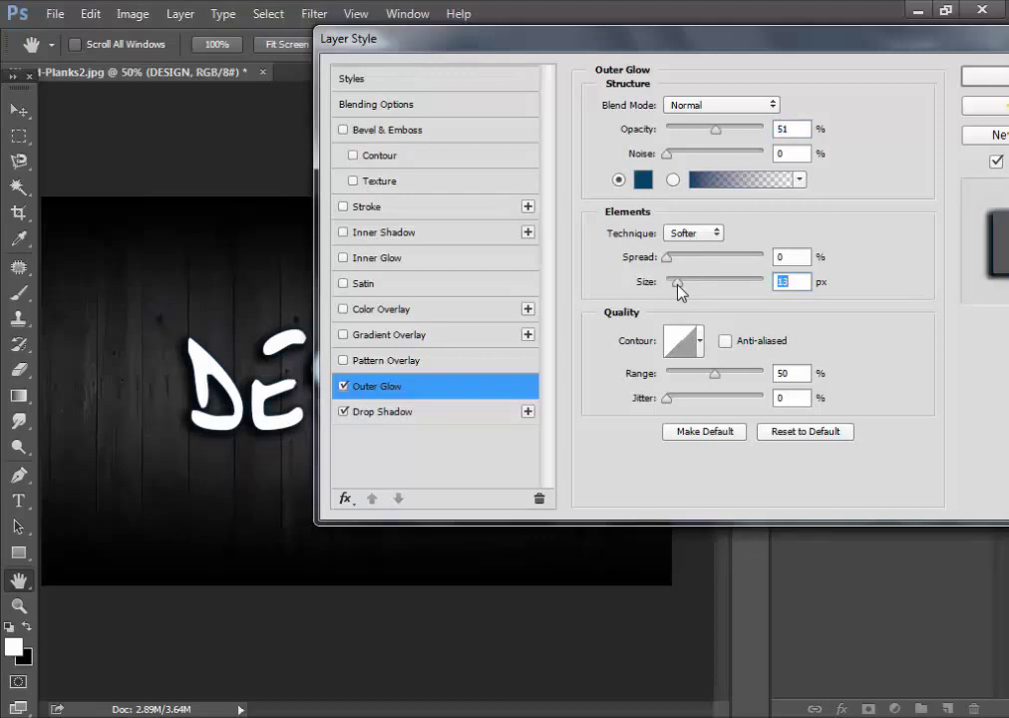
text(12)
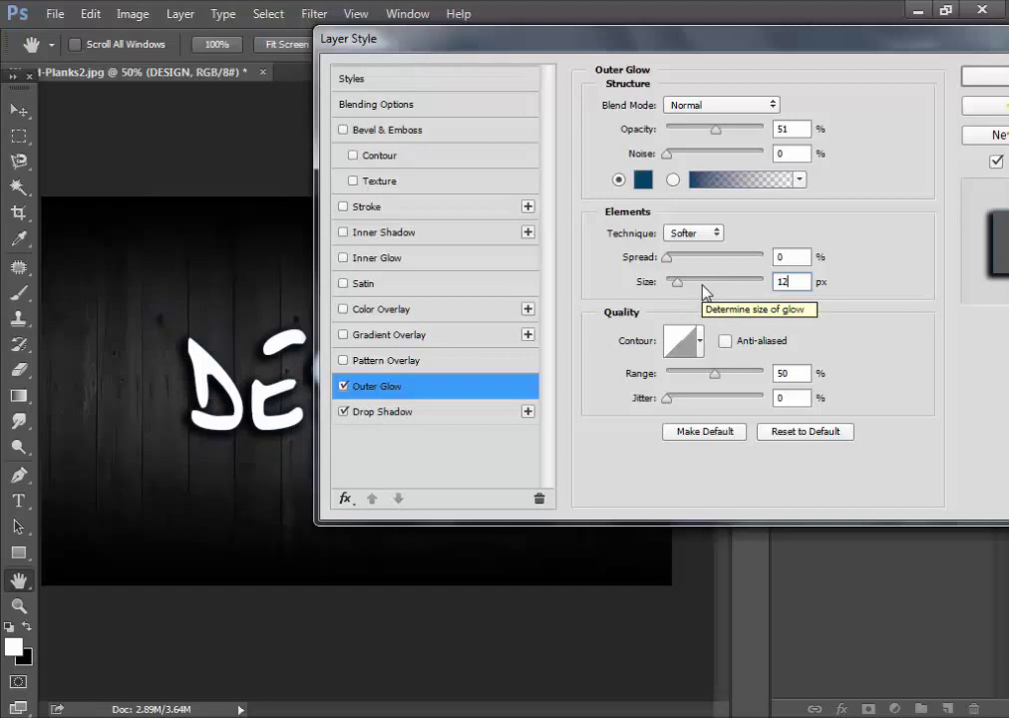
key(Tab)
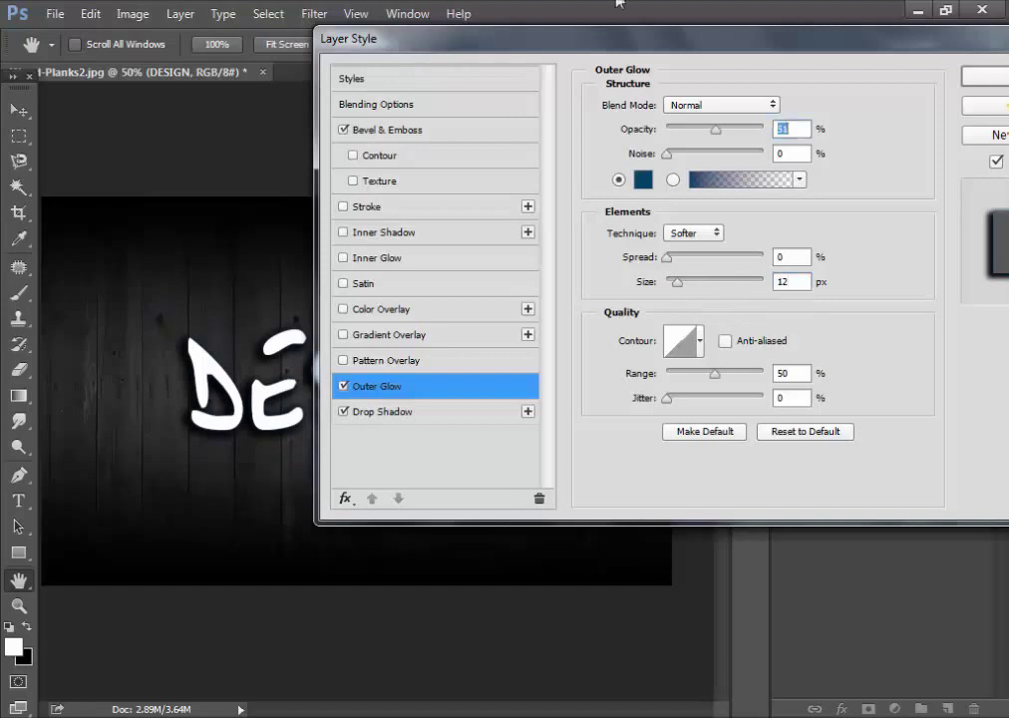
Make the bevel an Outer Bevel with 1000% depth and a 90° lighting angle.
click(373, 134)
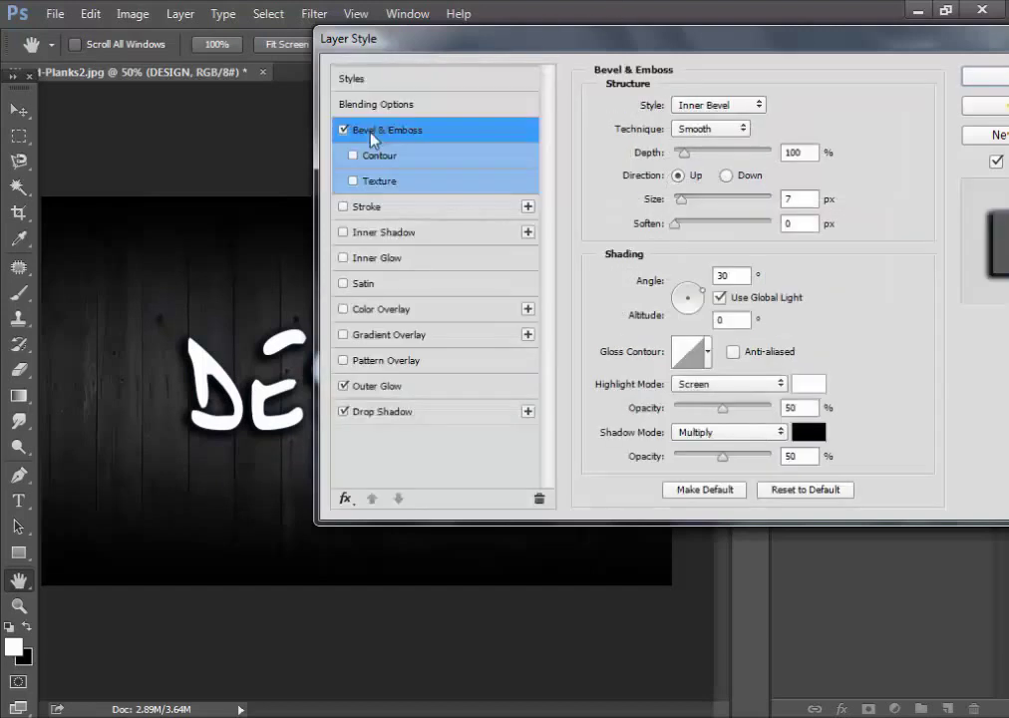
click(720, 108)
click(720, 122)
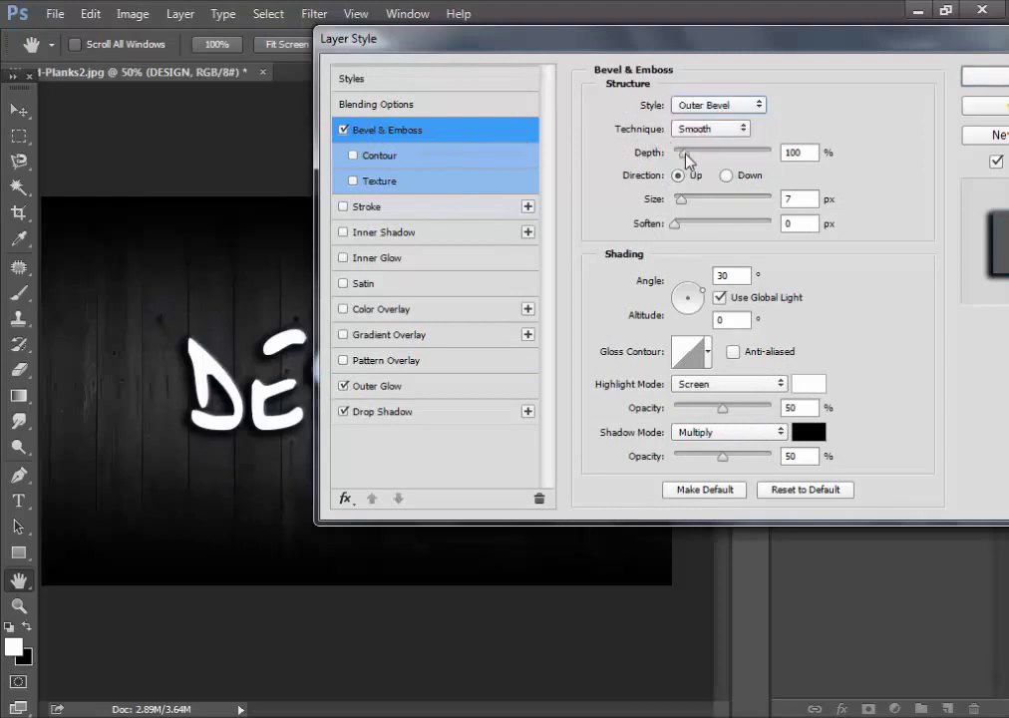
drag(685, 156, 786, 160)
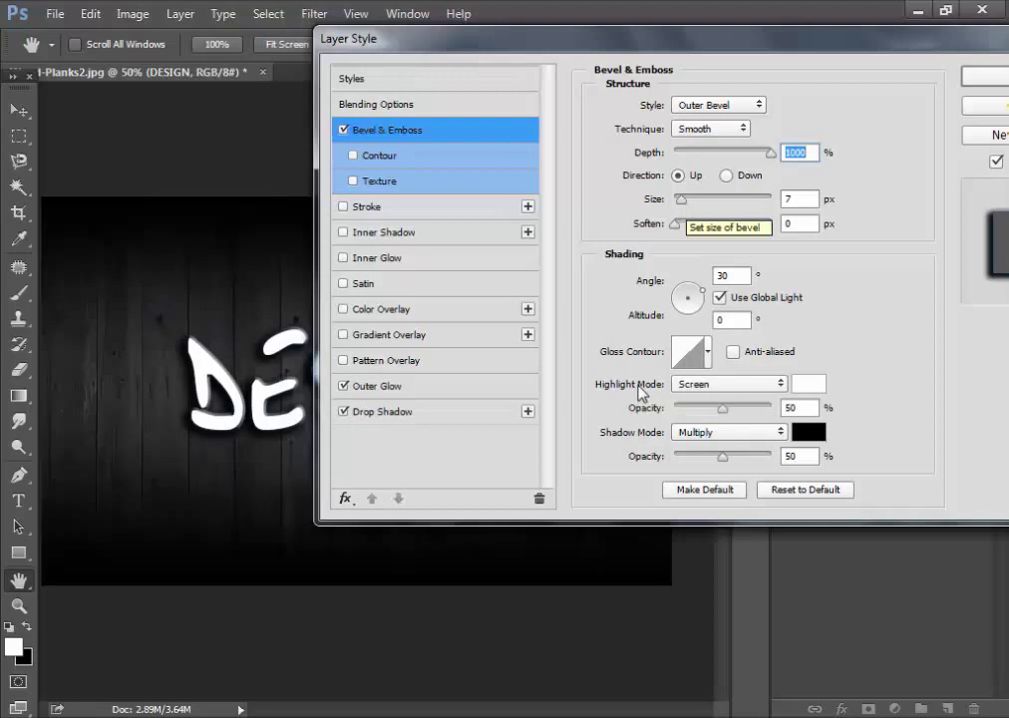
click(728, 275)
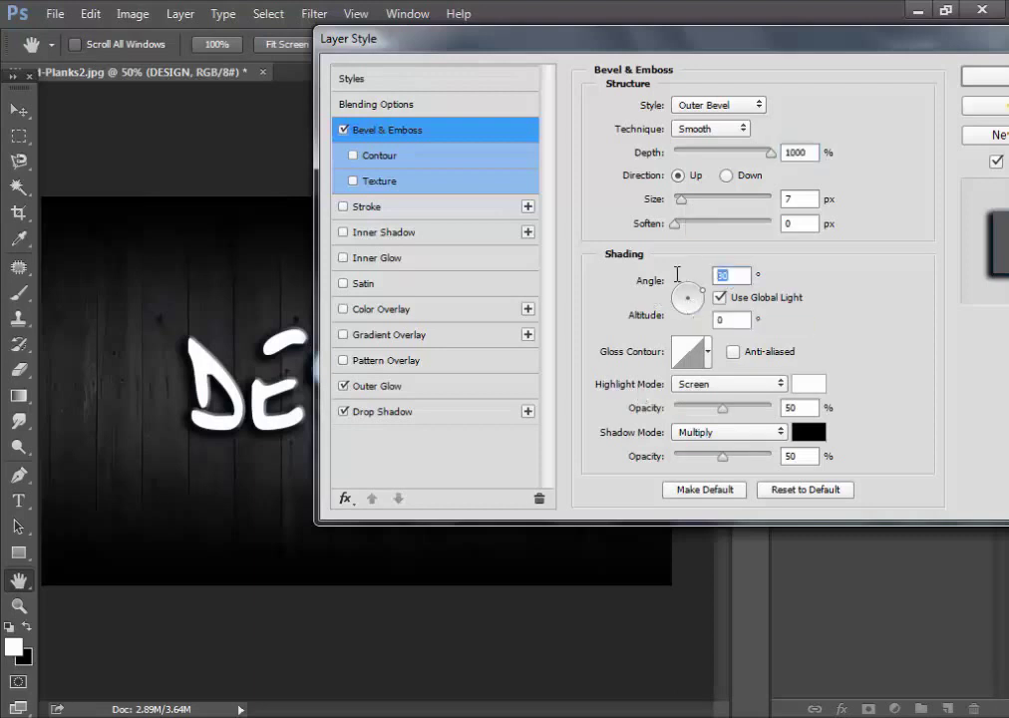
text(90)
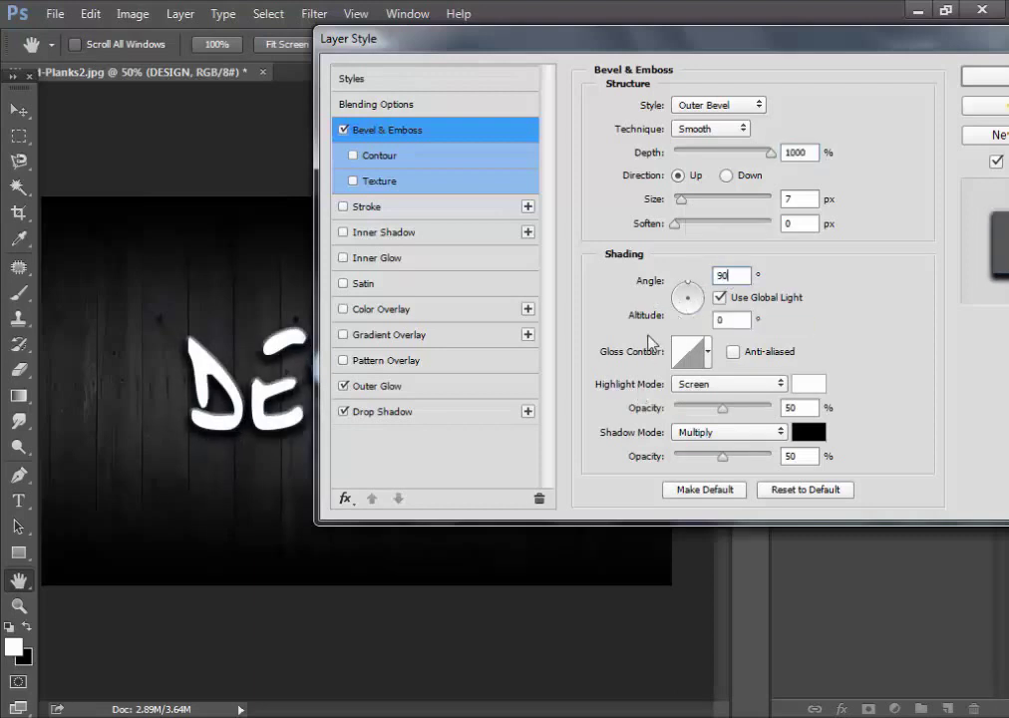
click(736, 318)
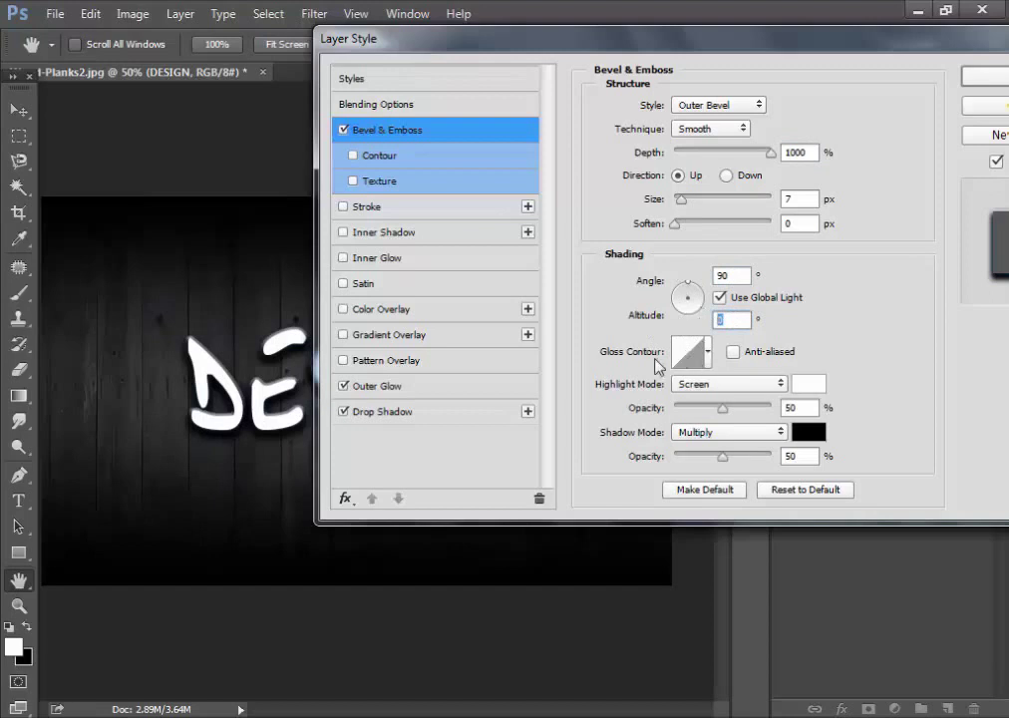
Apply the triple-peak gloss contour preset to the bevel.
click(691, 360)
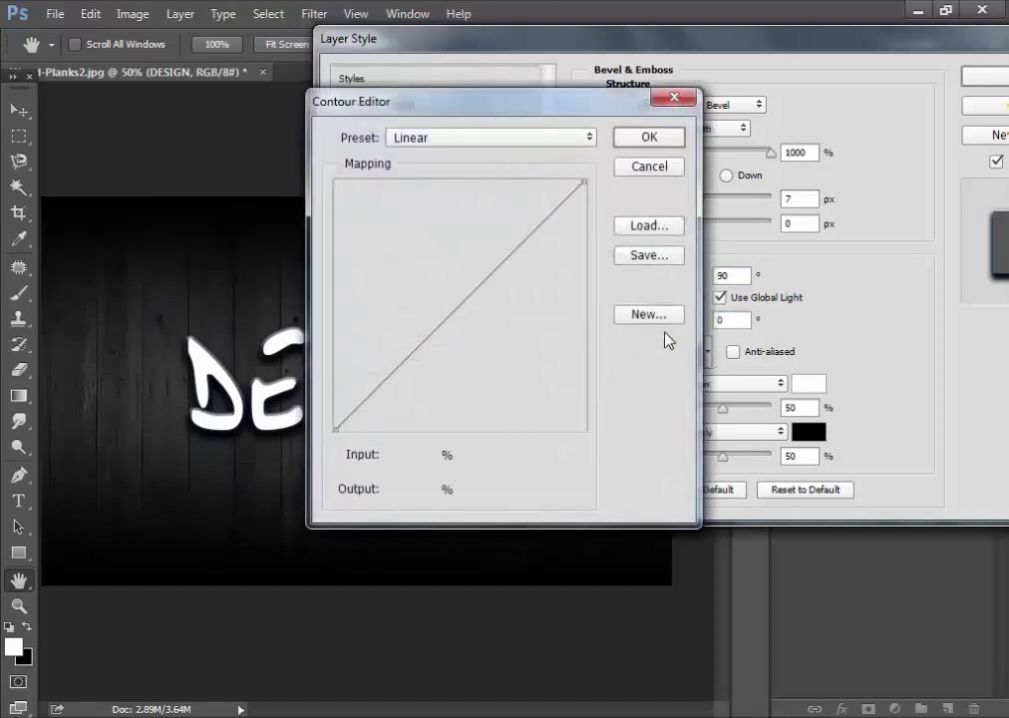
click(669, 173)
click(709, 353)
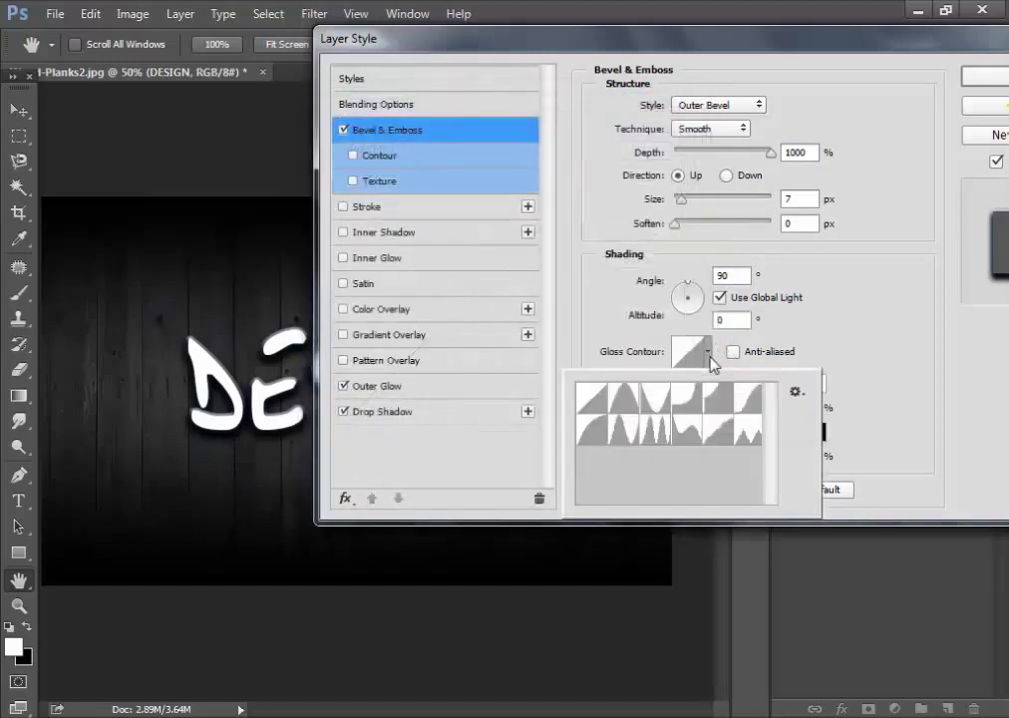
click(657, 432)
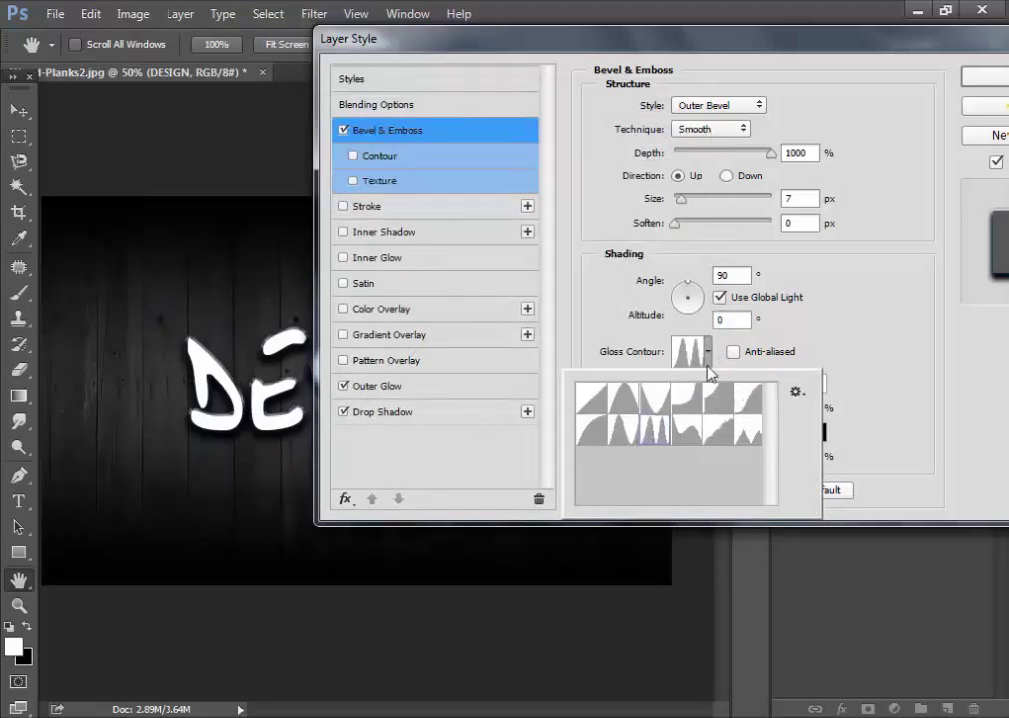
click(706, 351)
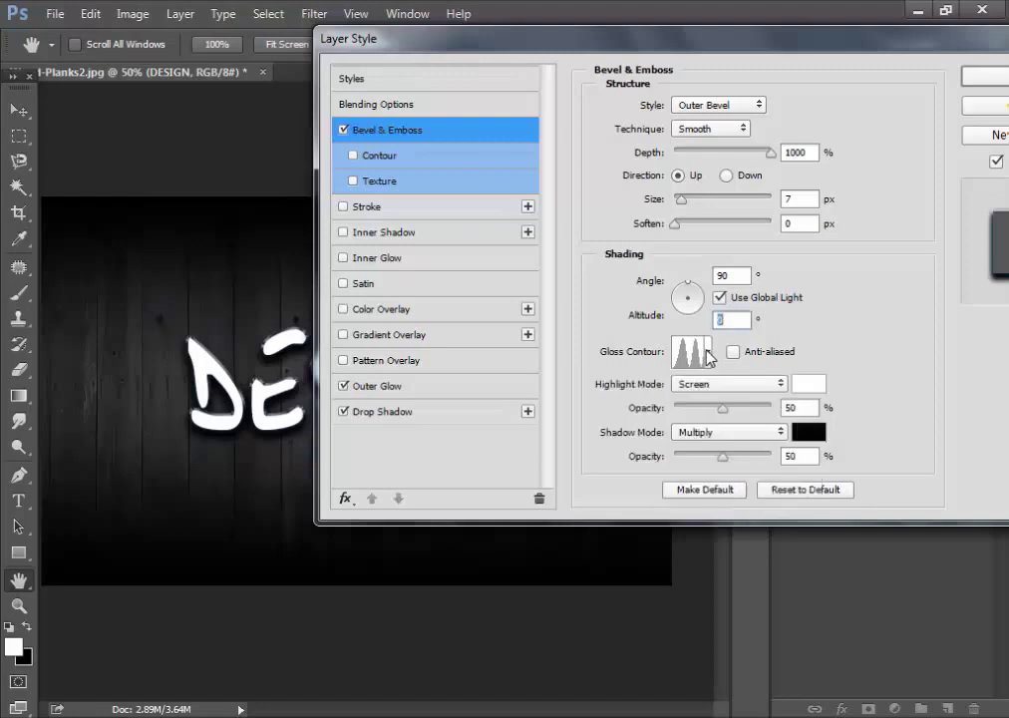
Set the bevel highlight and shadow modes to Normal at 100% opacity.
click(710, 387)
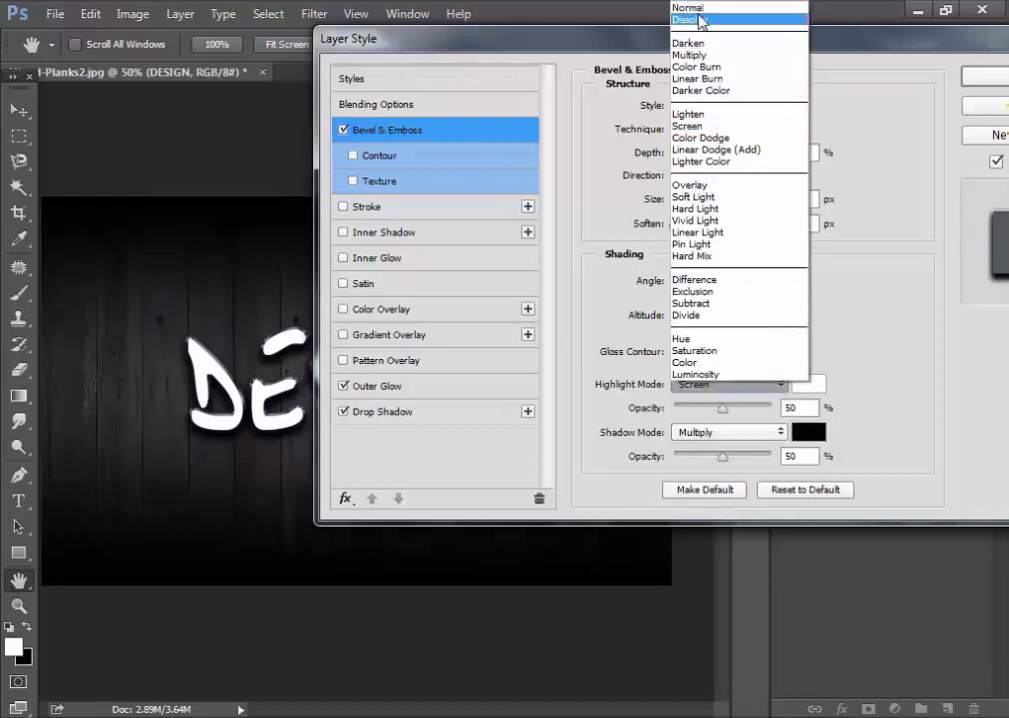
click(701, 20)
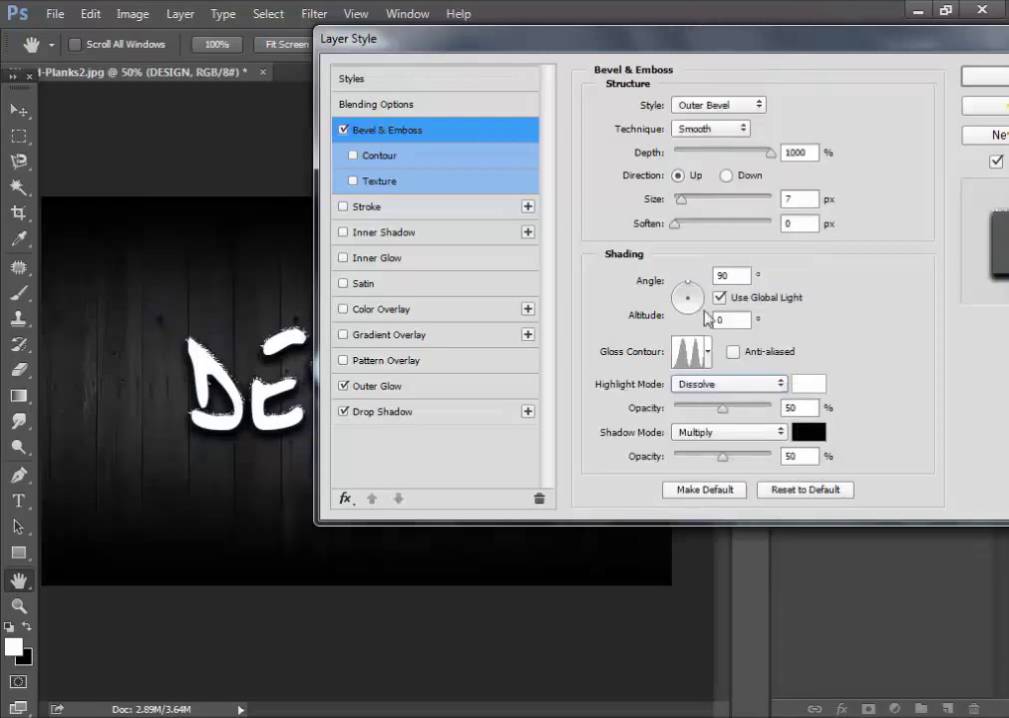
click(708, 385)
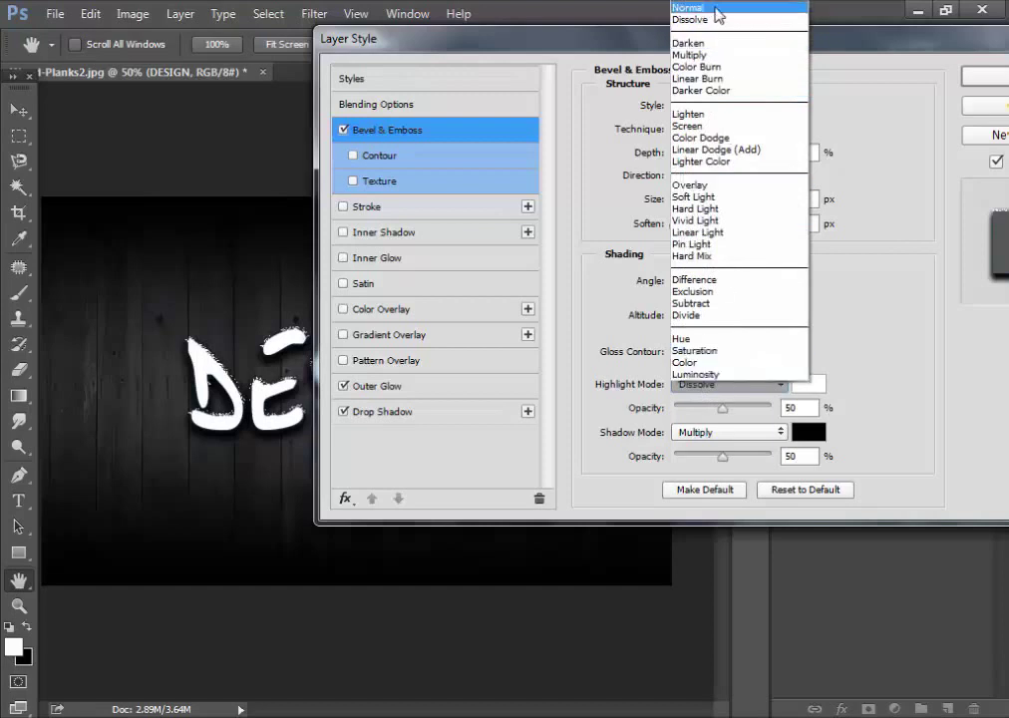
click(707, 8)
drag(712, 416, 786, 412)
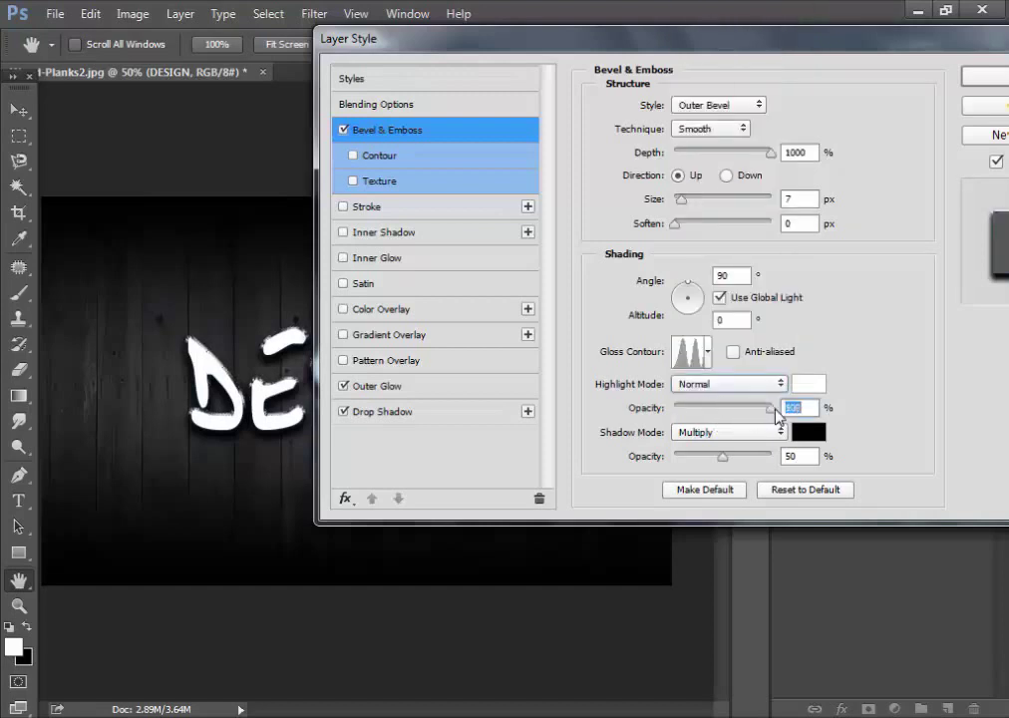
click(741, 434)
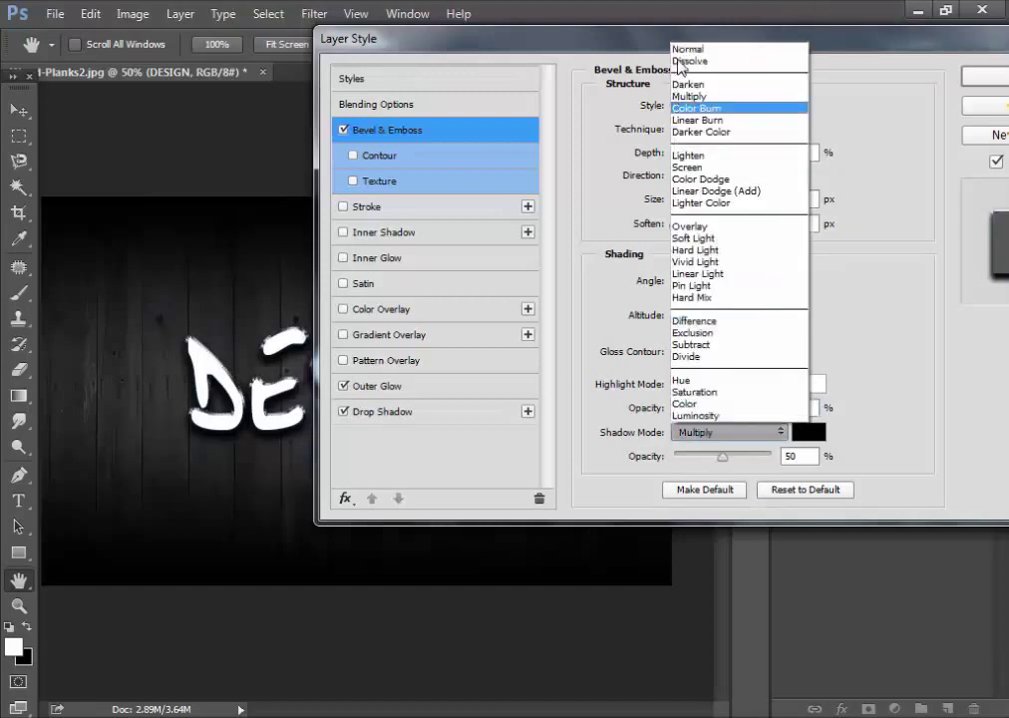
click(695, 47)
drag(721, 461, 782, 459)
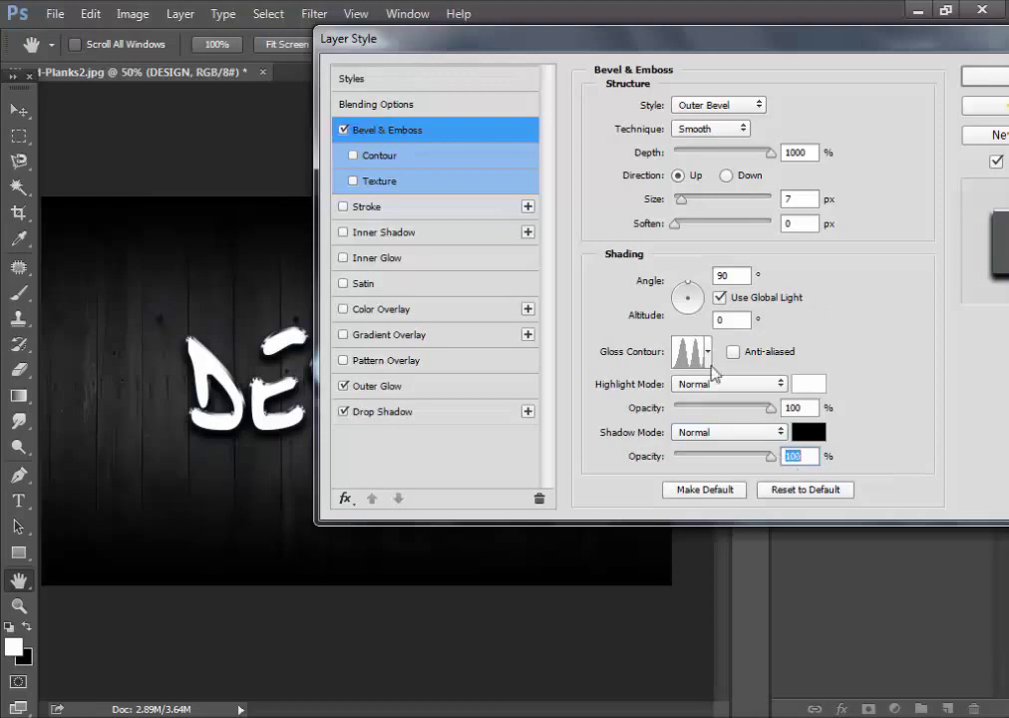
click(399, 310)
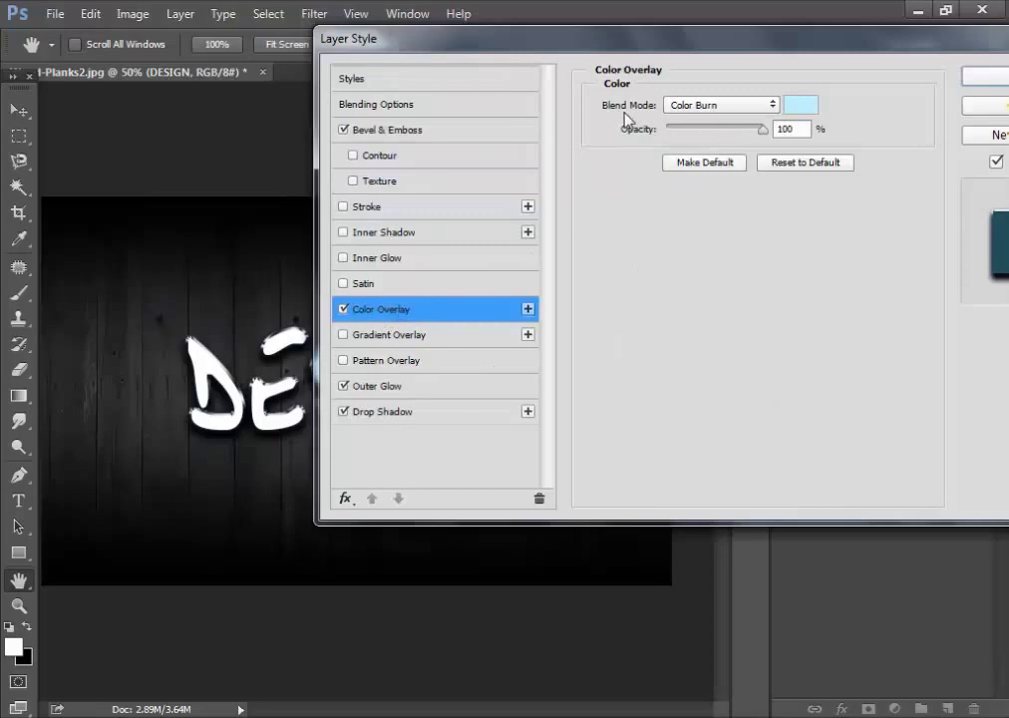
Give the colour overlay a Color Burn blend and light blue b7eaff colour.
click(710, 106)
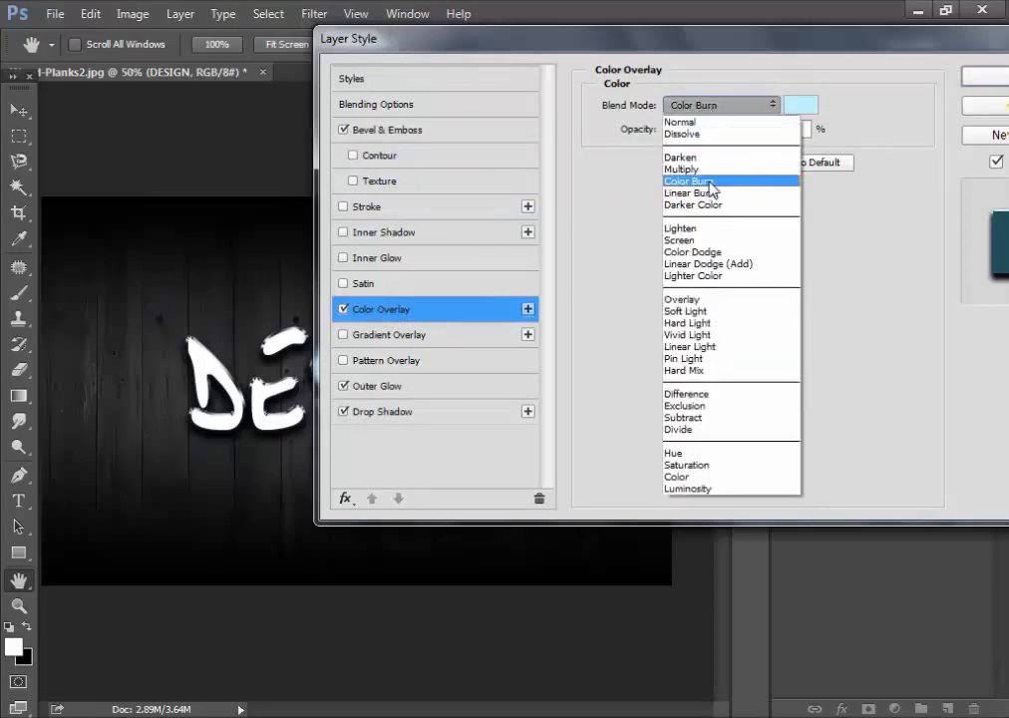
click(703, 181)
click(798, 112)
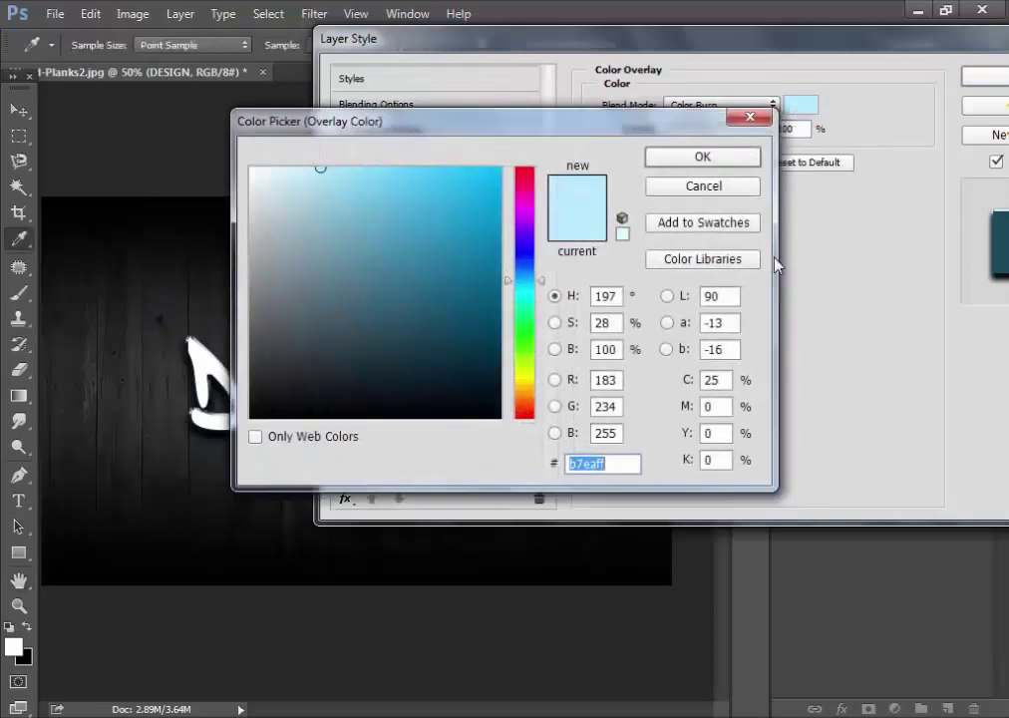
click(580, 465)
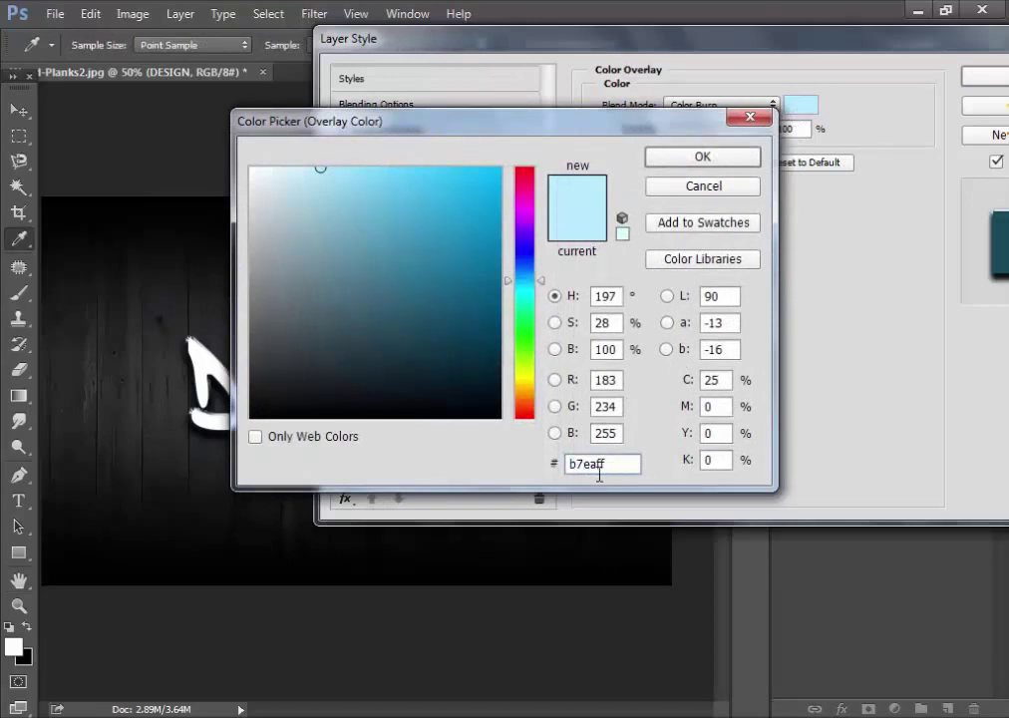
click(704, 159)
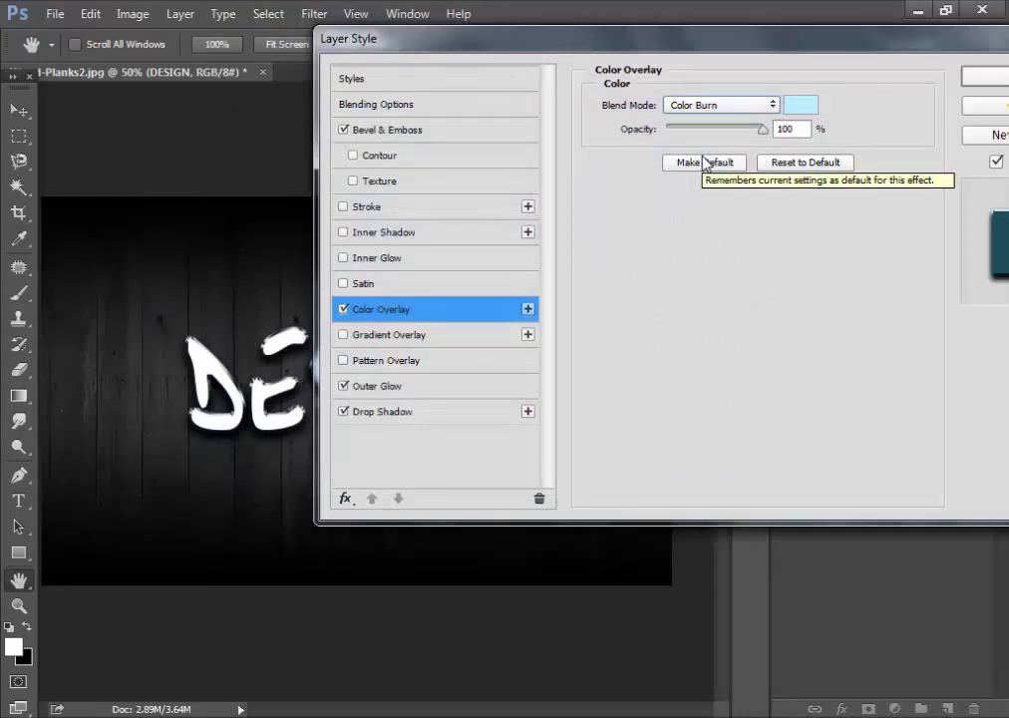
click(396, 336)
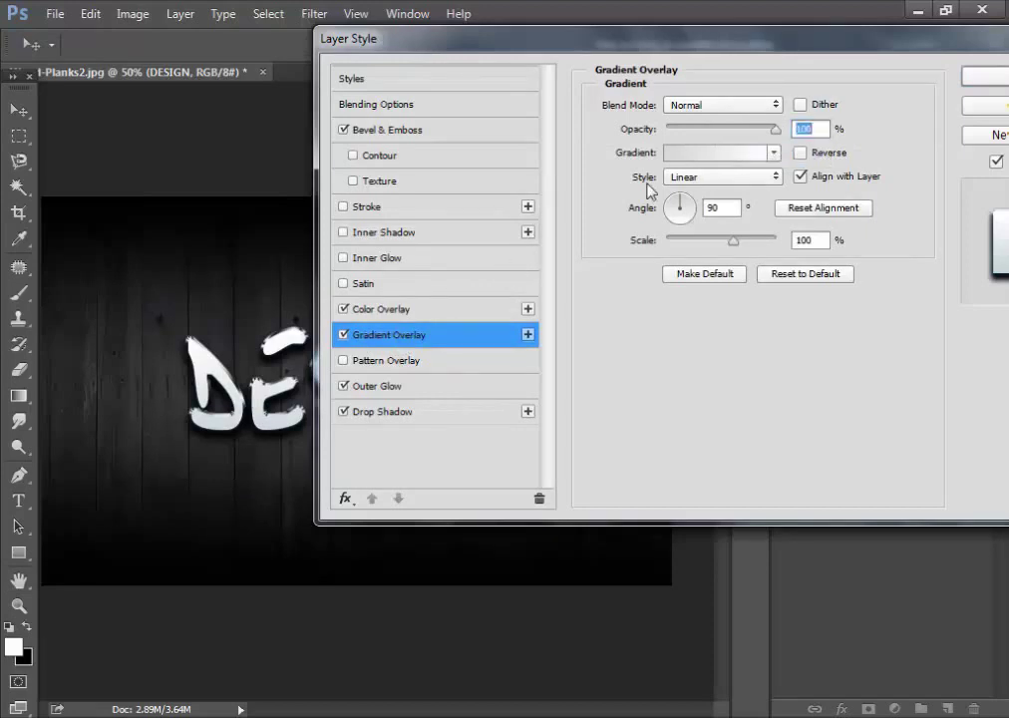
Set the gradient overlay to Overlay blend, starting from the Blue, Red, Yellow preset.
click(695, 109)
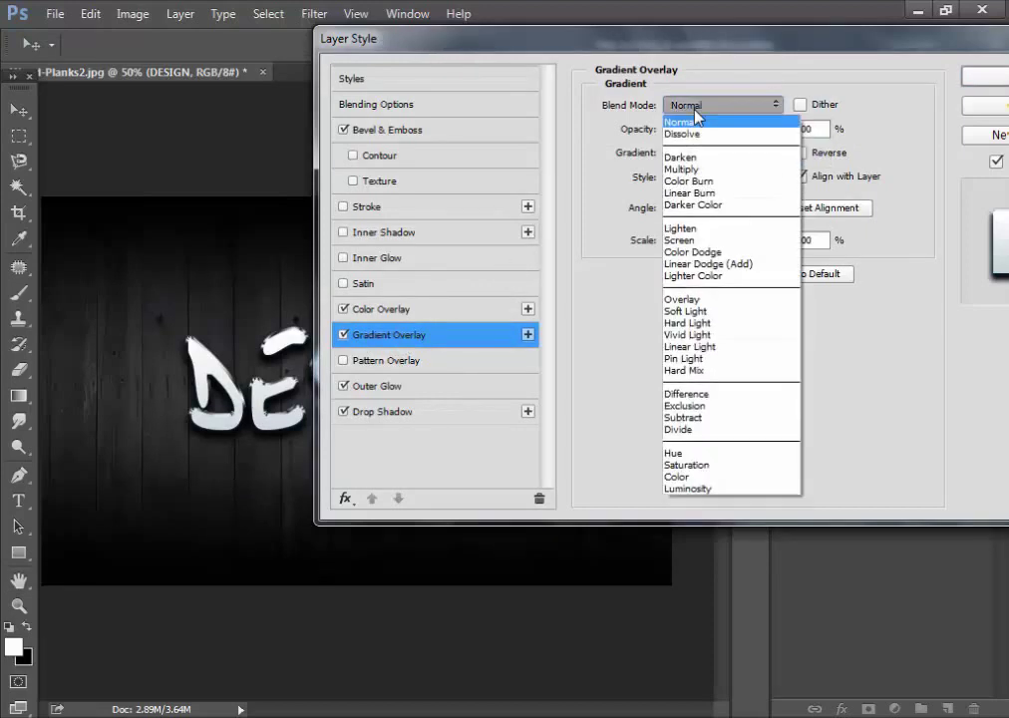
click(753, 297)
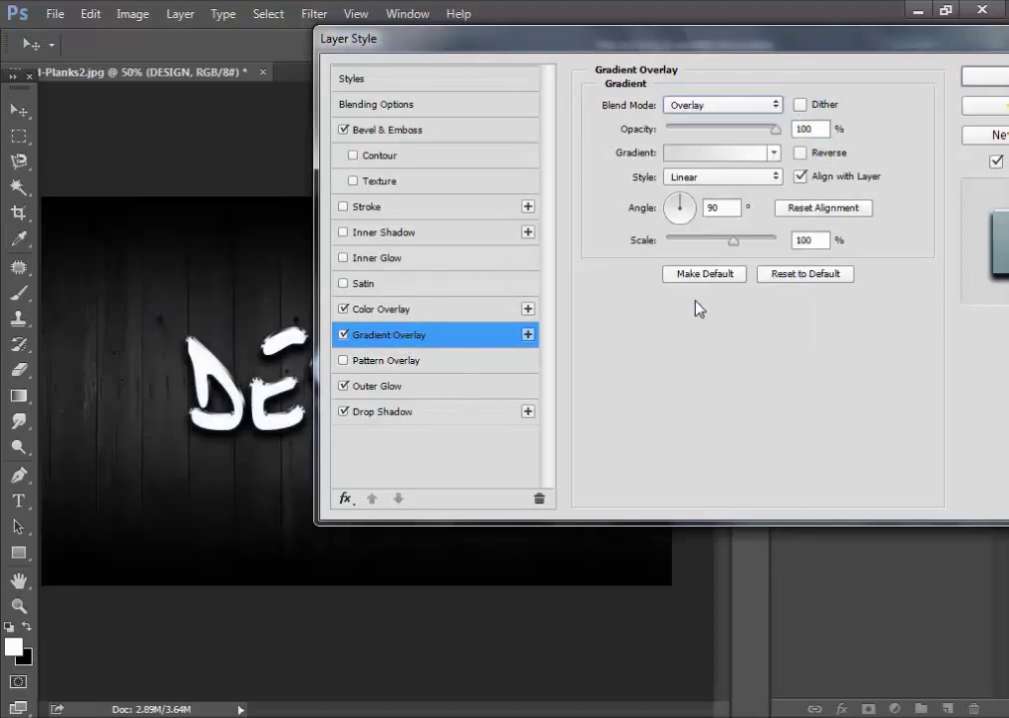
click(684, 159)
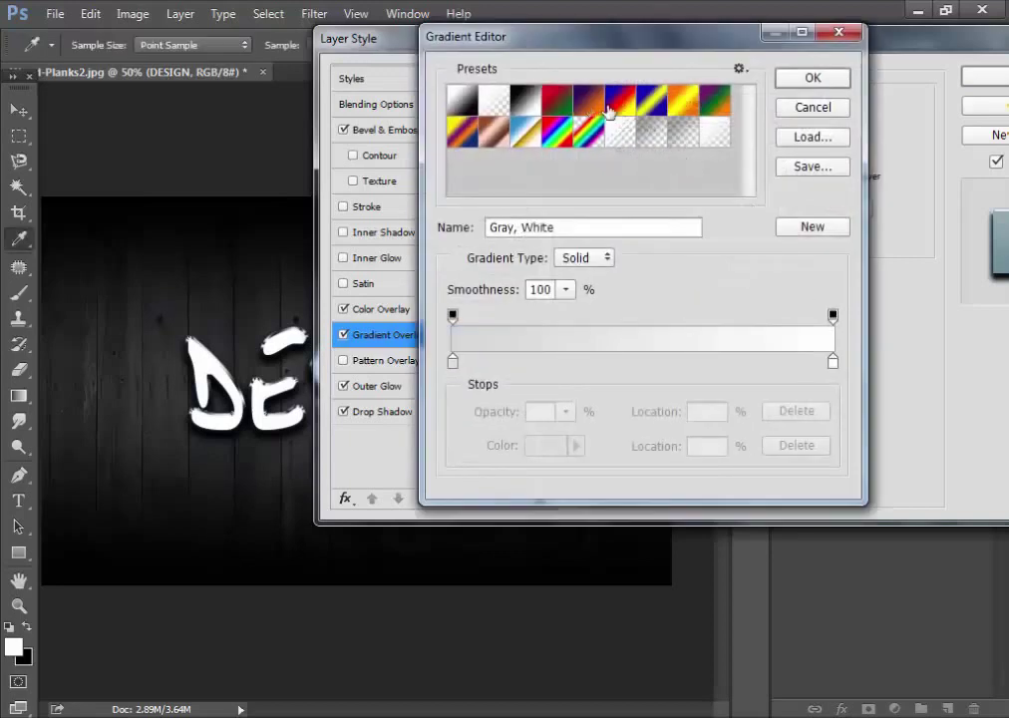
click(626, 108)
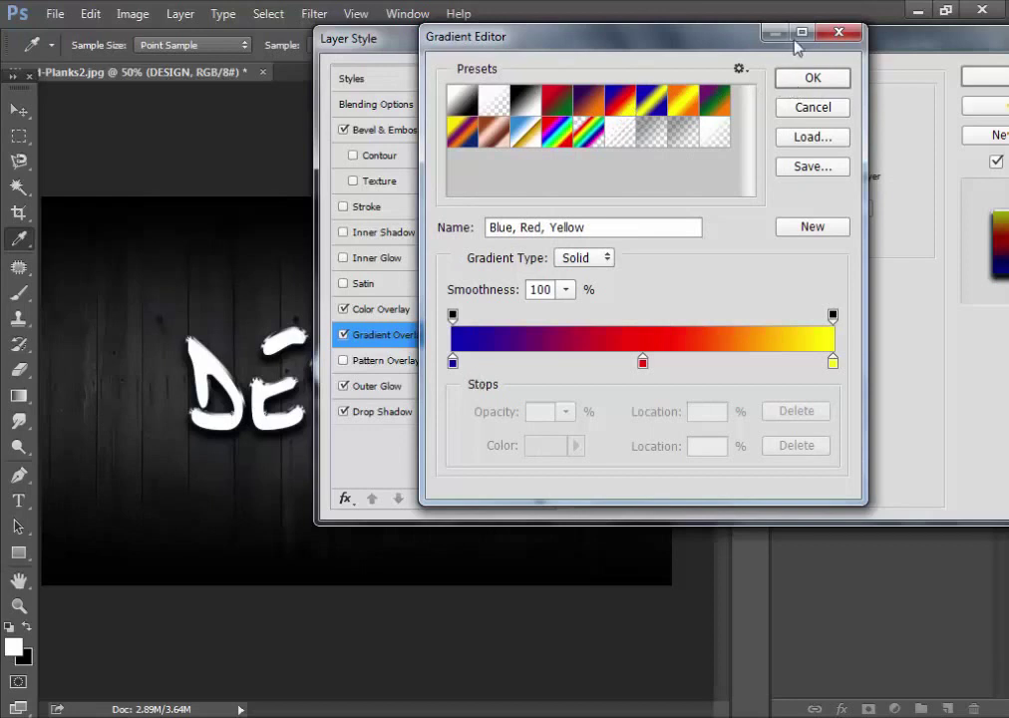
Colour both end stops of the gradient dark navy #19283c.
click(452, 363)
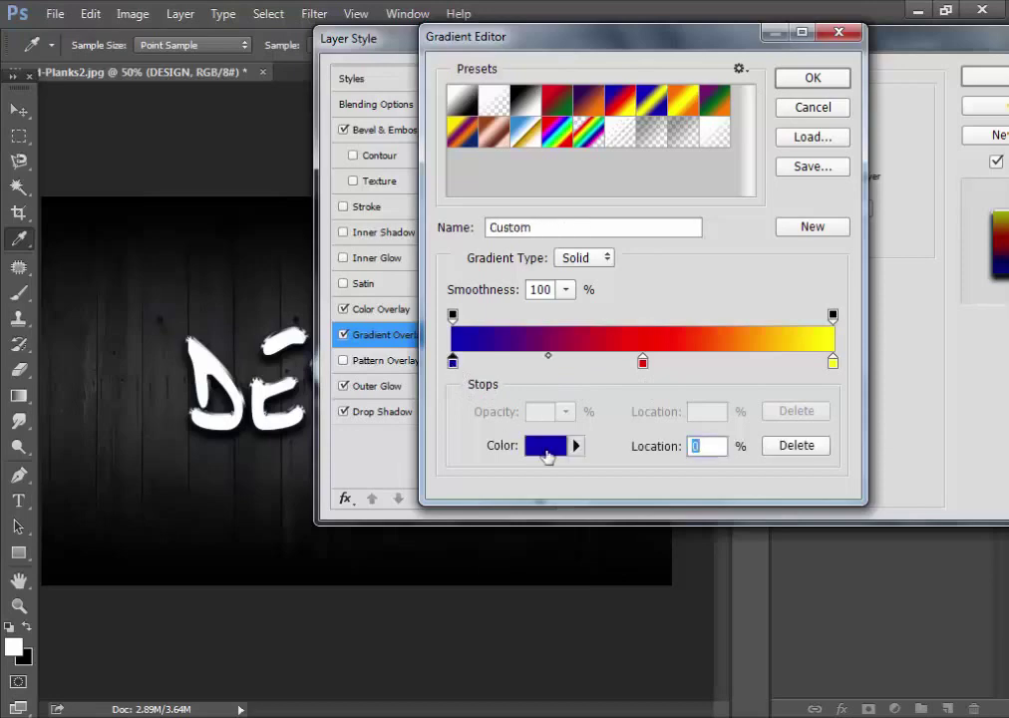
click(547, 448)
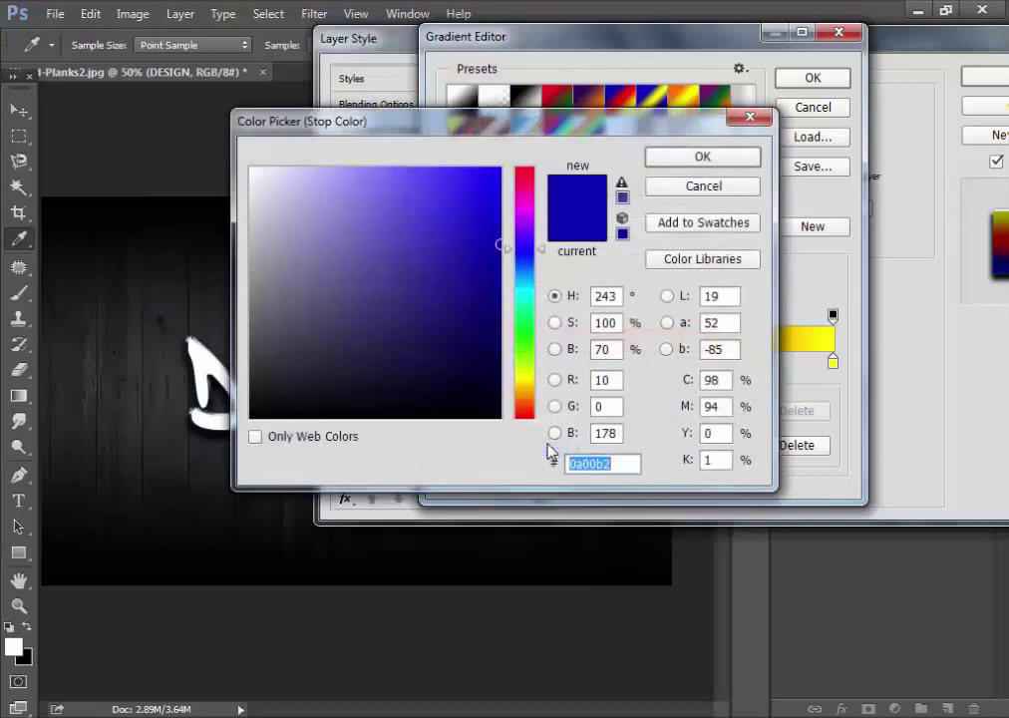
text(192)
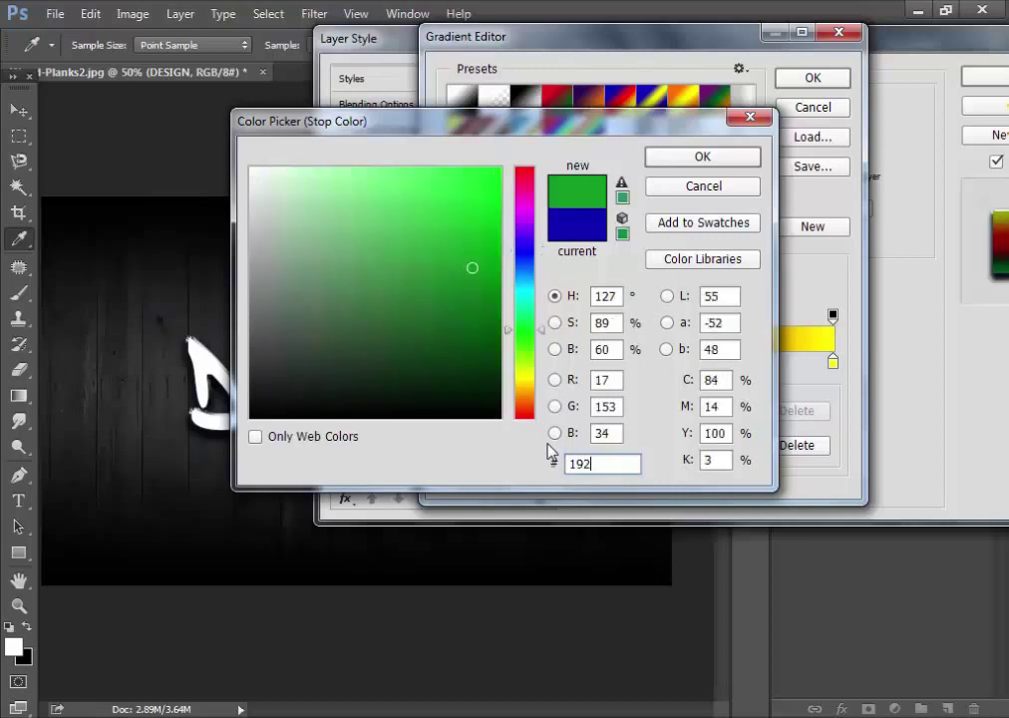
text(83c)
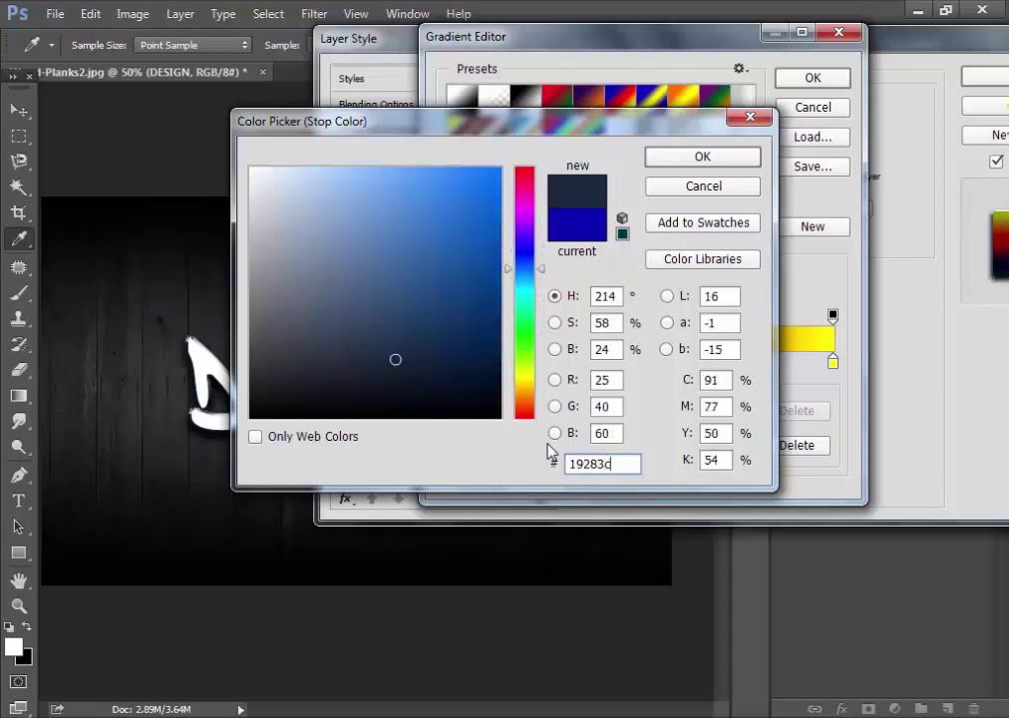
key(Return)
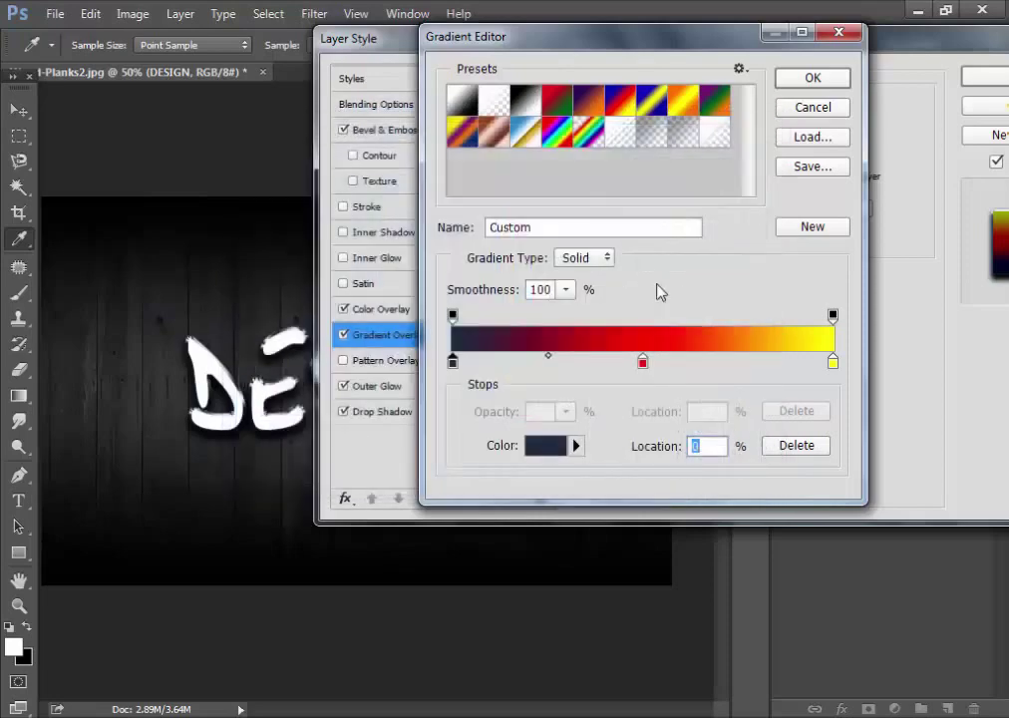
click(833, 364)
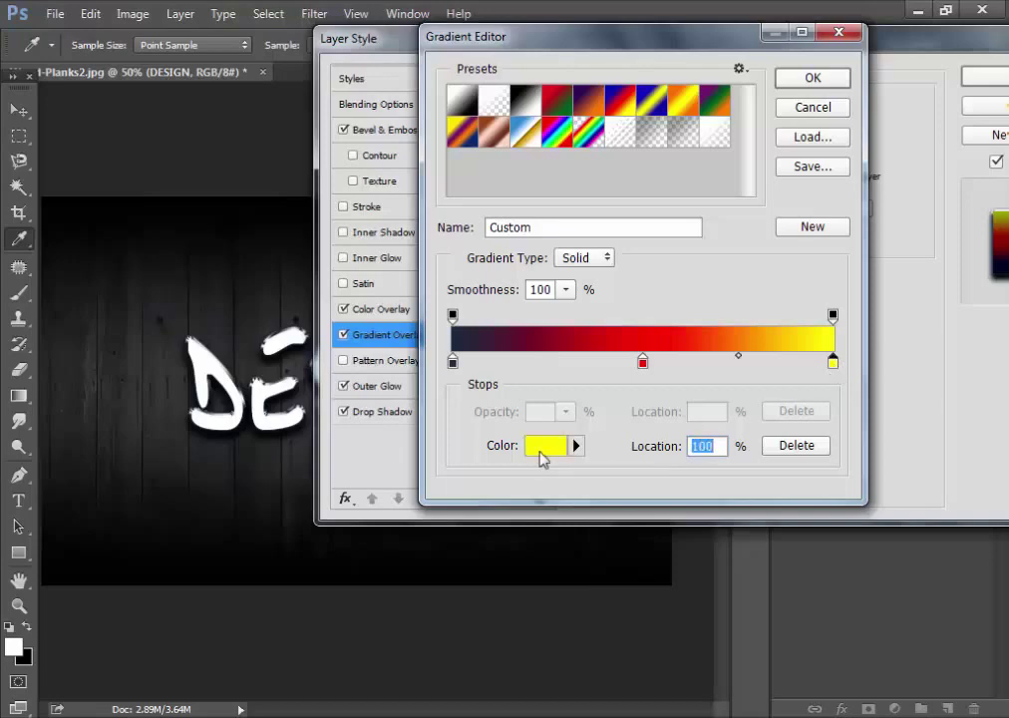
click(543, 450)
text(1)
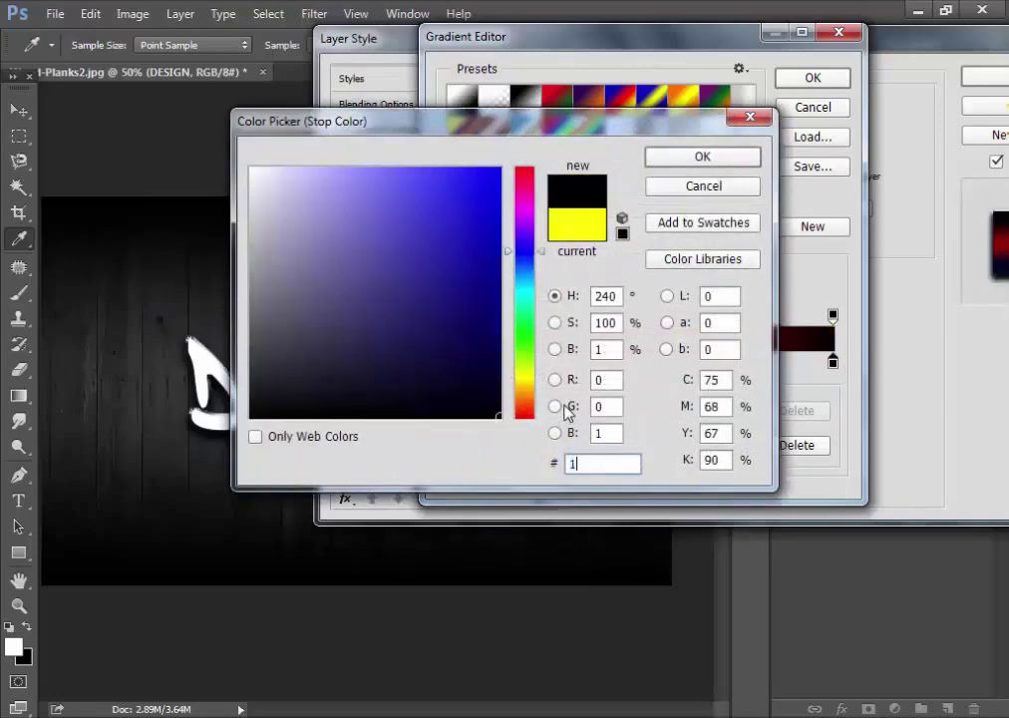
text(9283c)
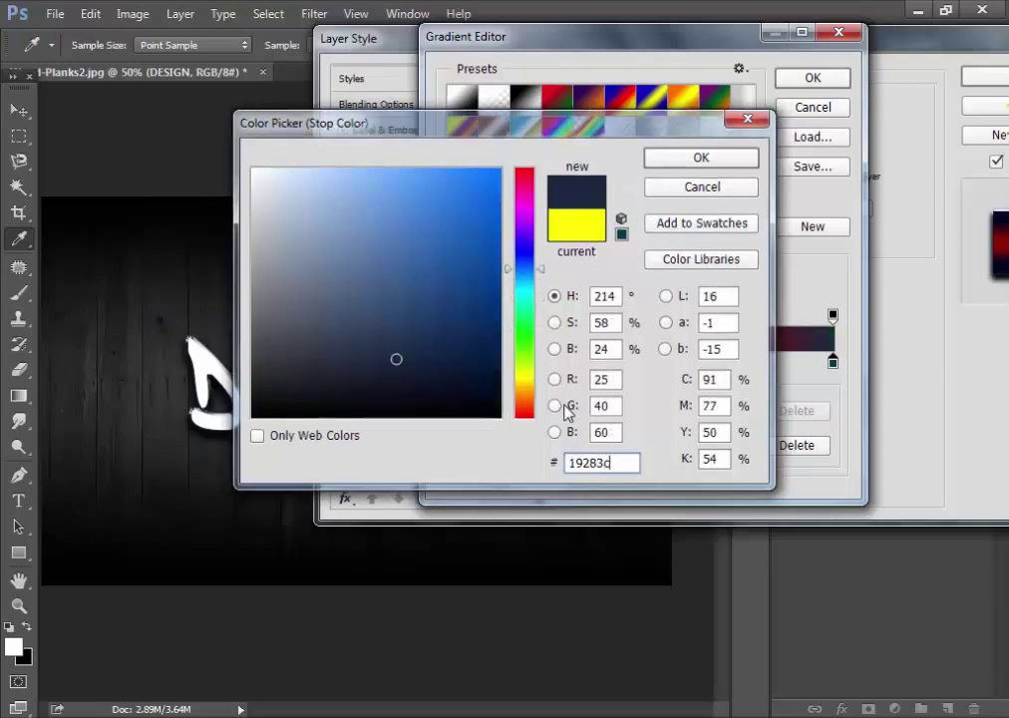
key(Return)
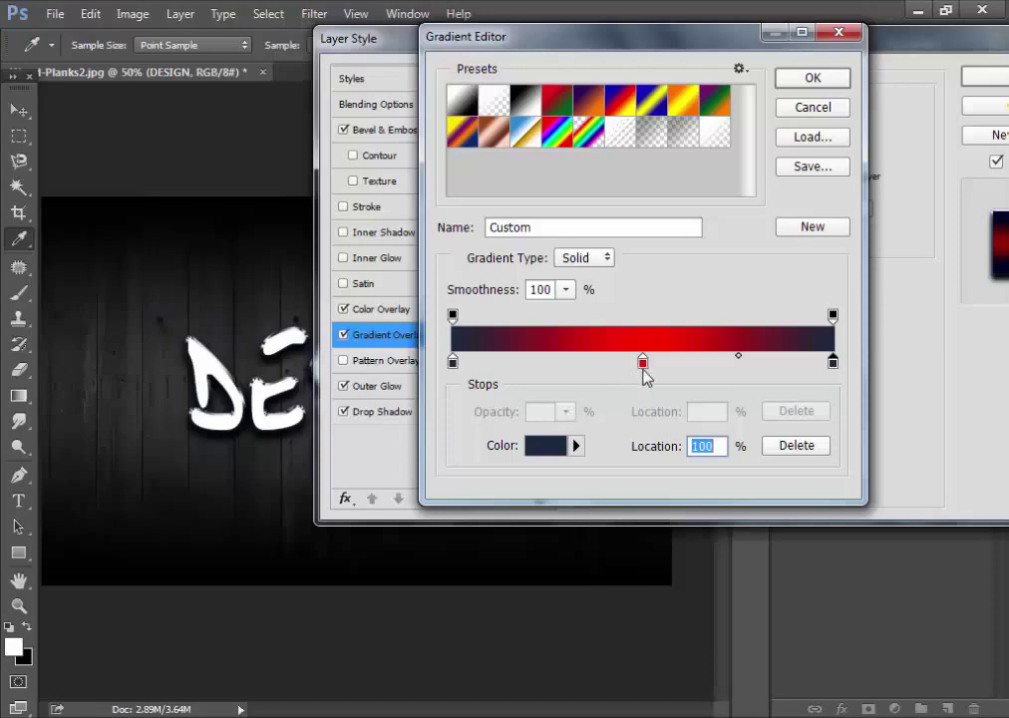
Colour the middle stop pale cyan #9dc4cc and apply the layer style.
click(644, 361)
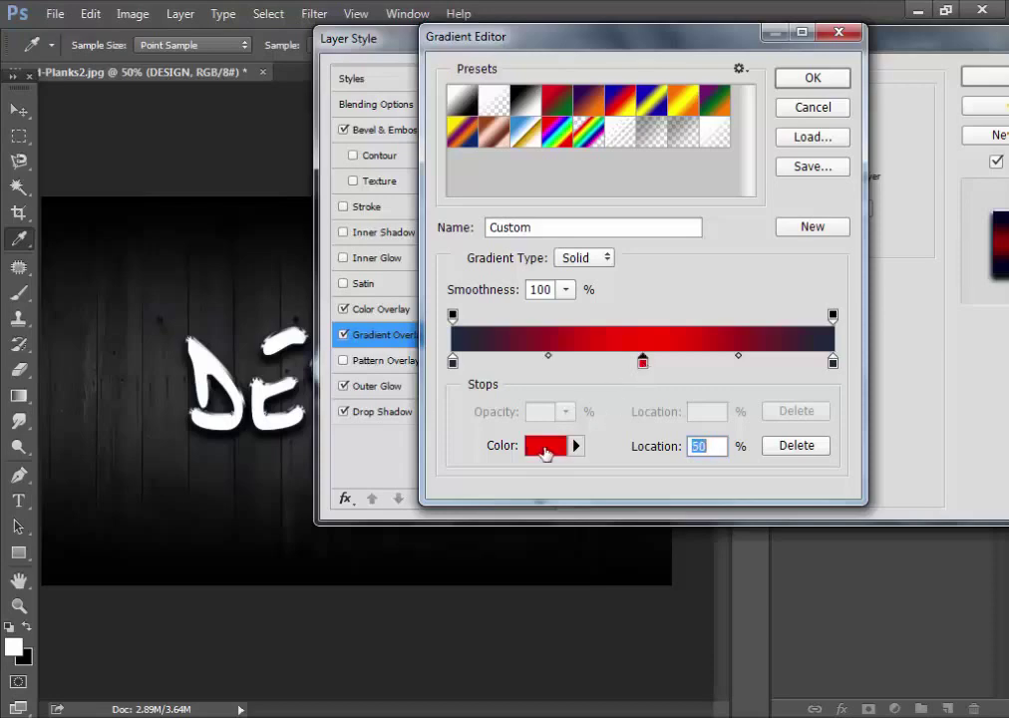
click(545, 448)
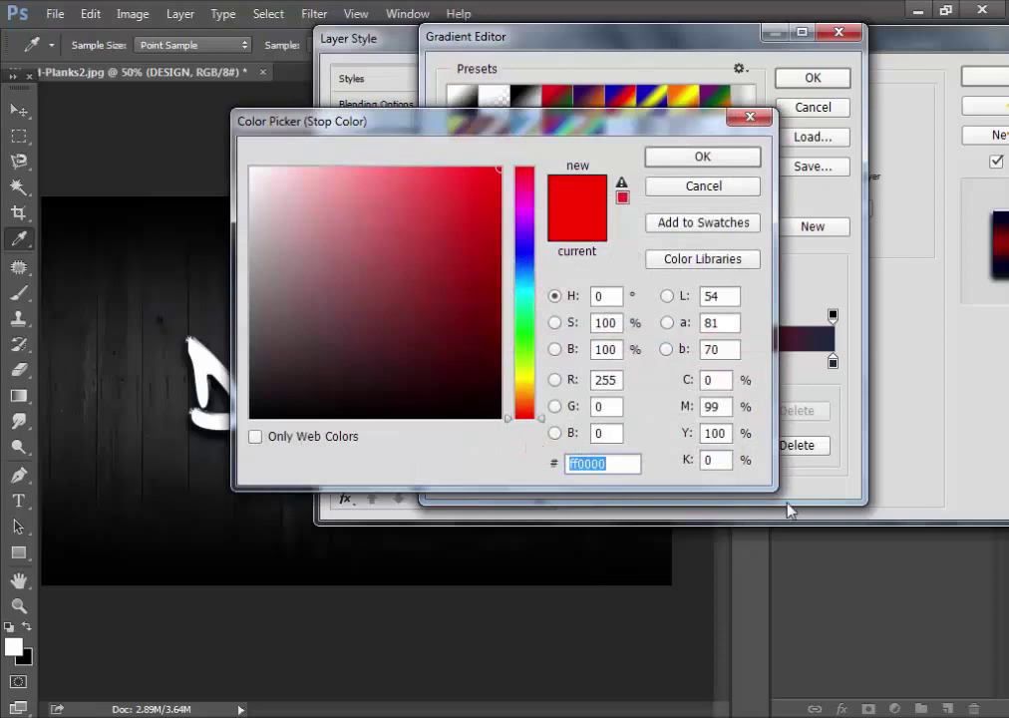
text(9dc)
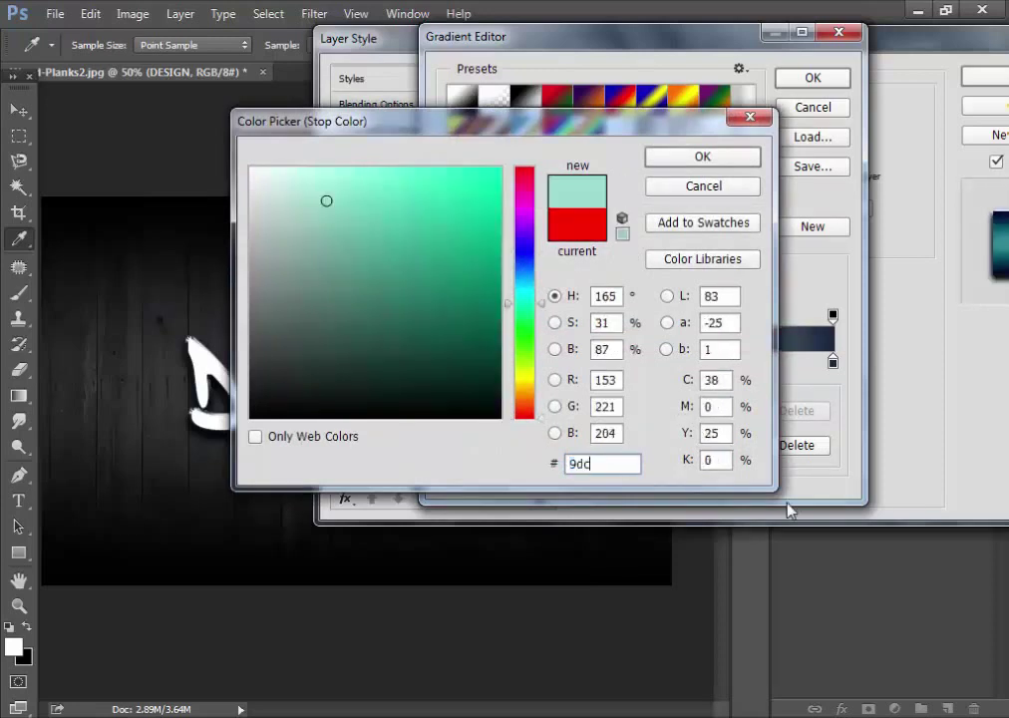
text(4)
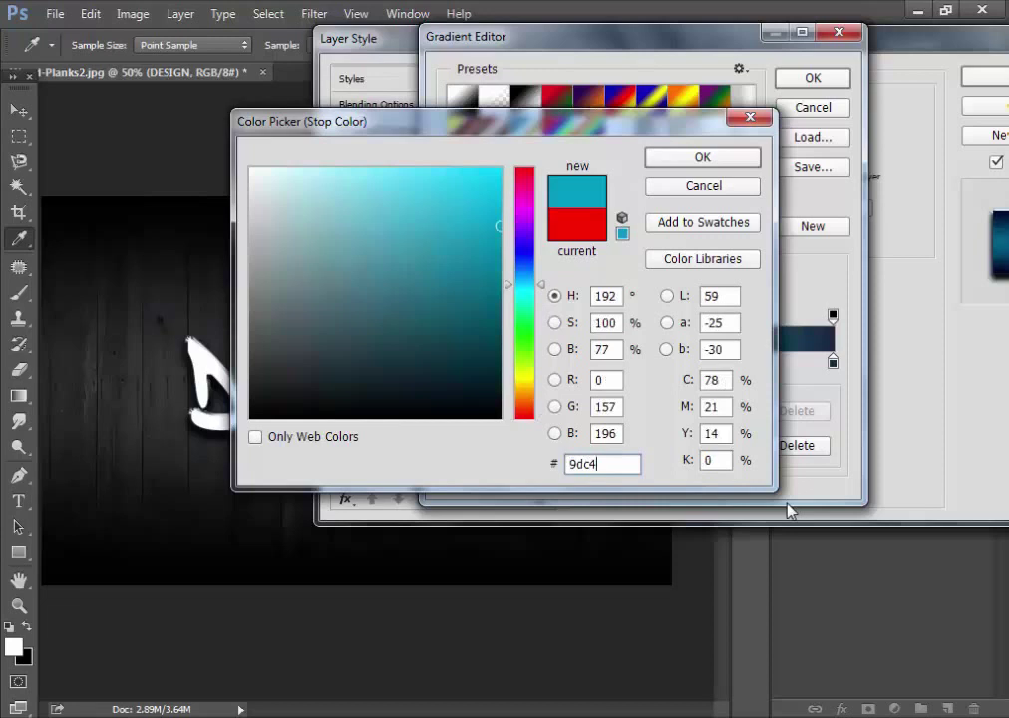
text(cc)
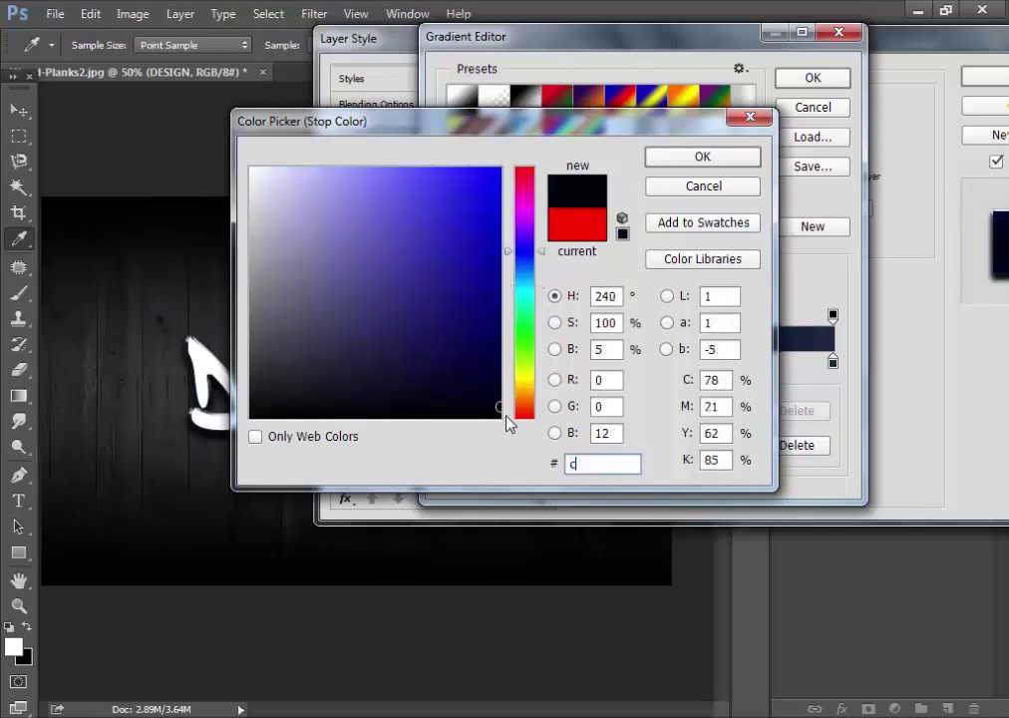
key(BackSpace)
key(BackSpace)
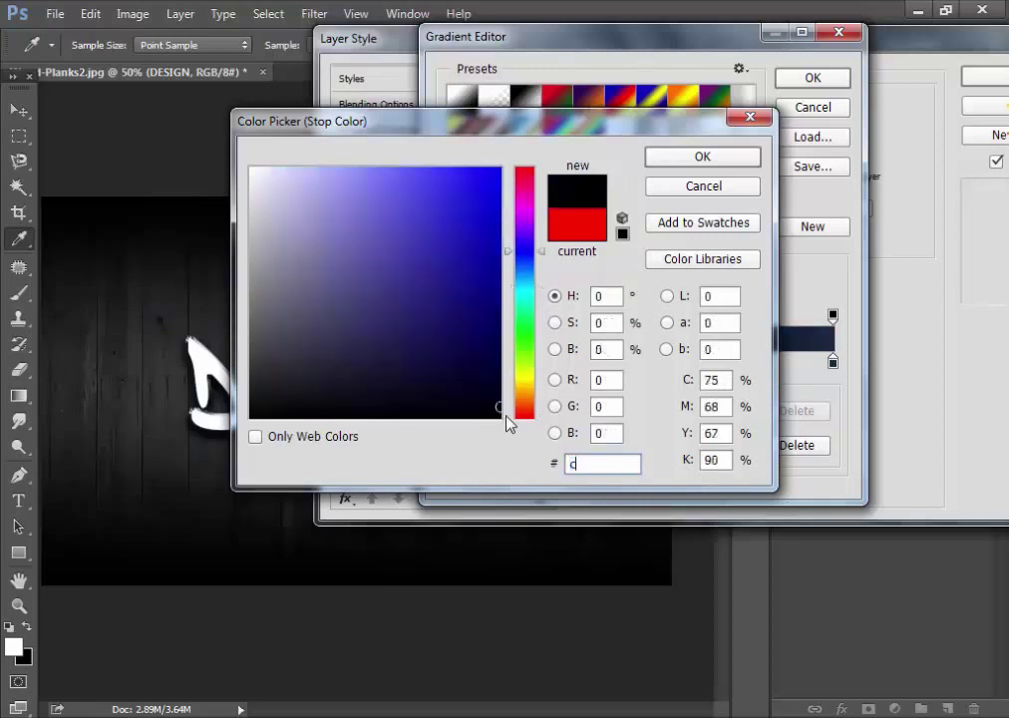
text(9dc4cc)
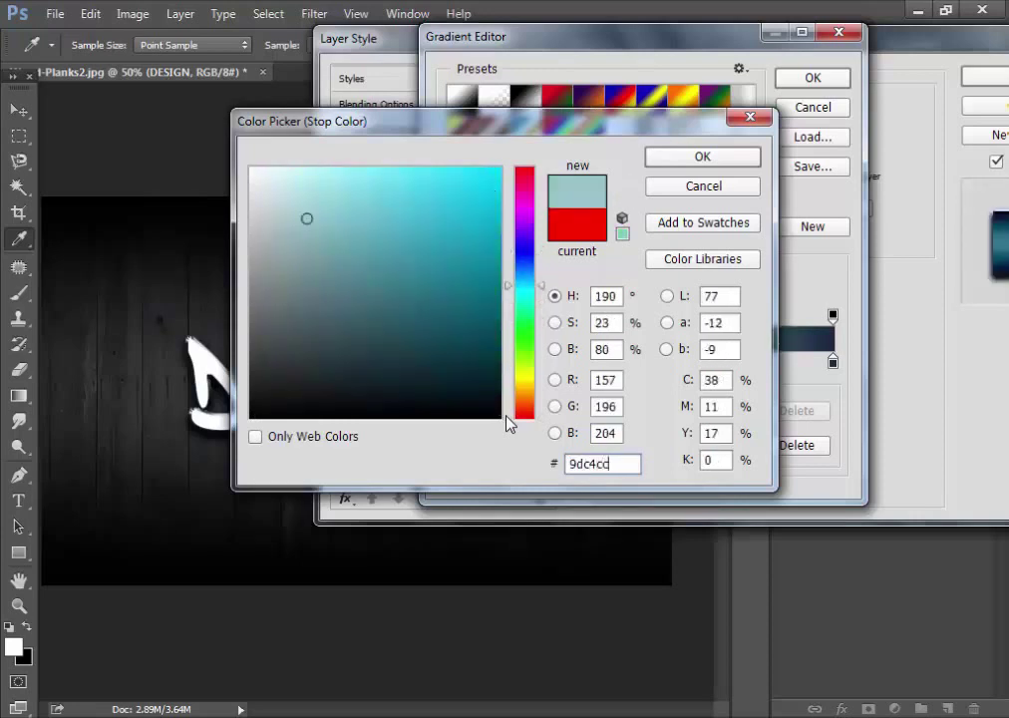
key(Return)
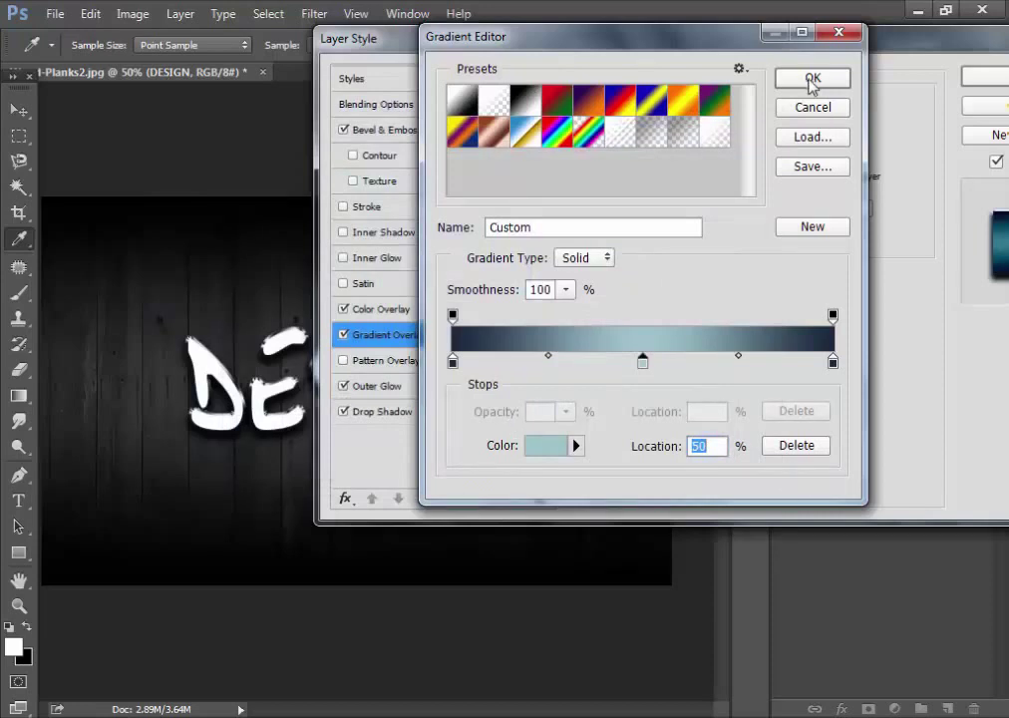
click(811, 82)
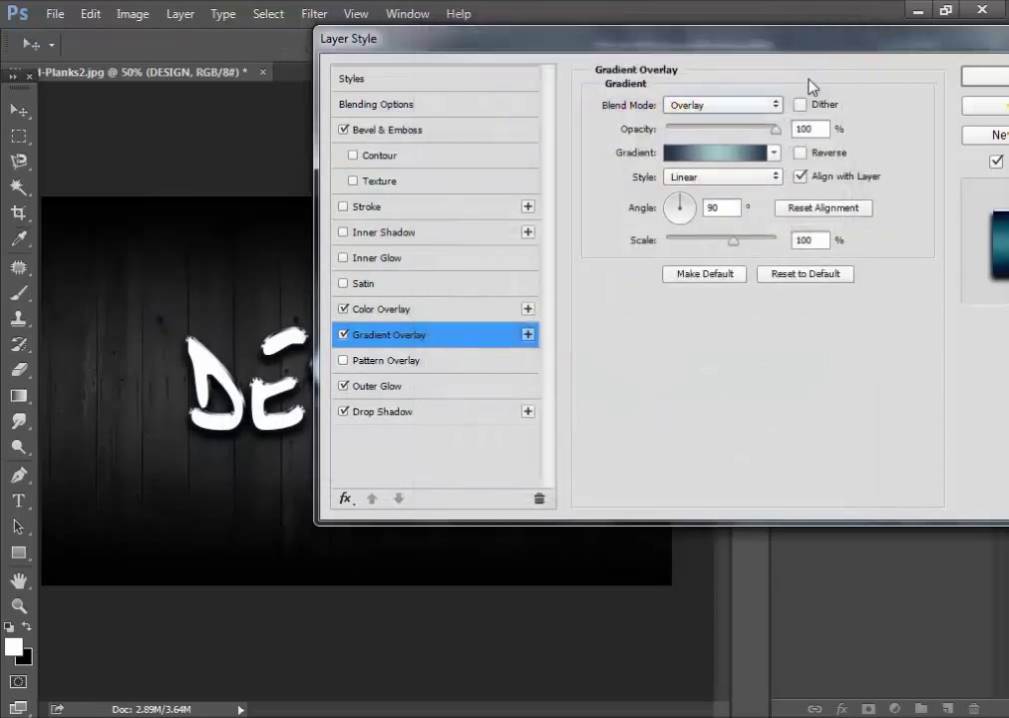
drag(598, 38, 523, 47)
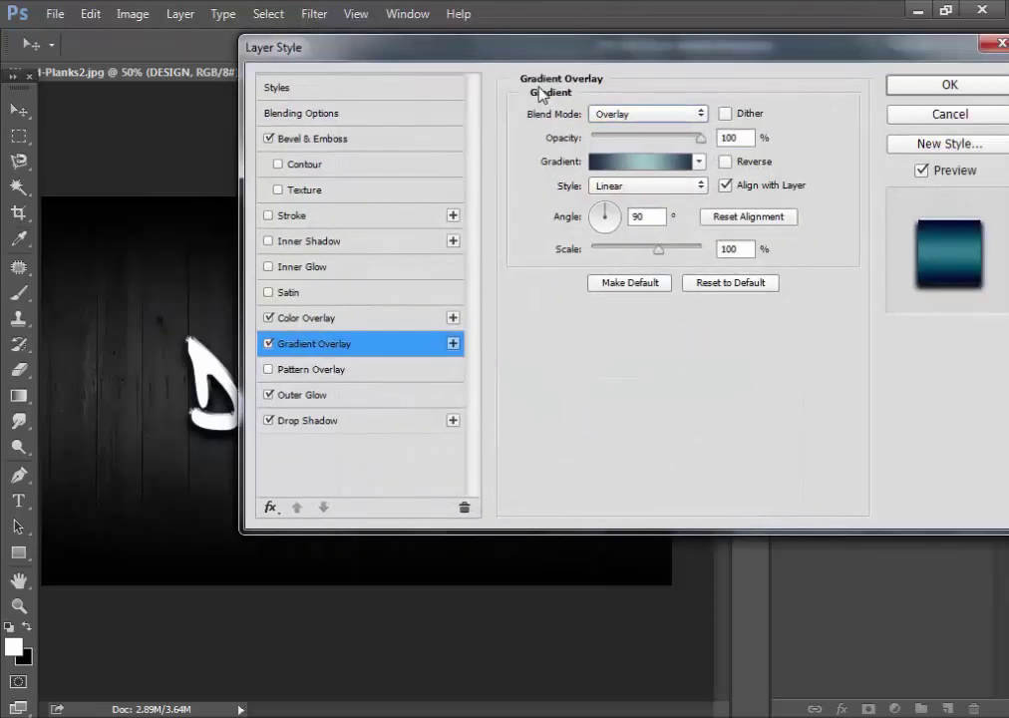
click(952, 86)
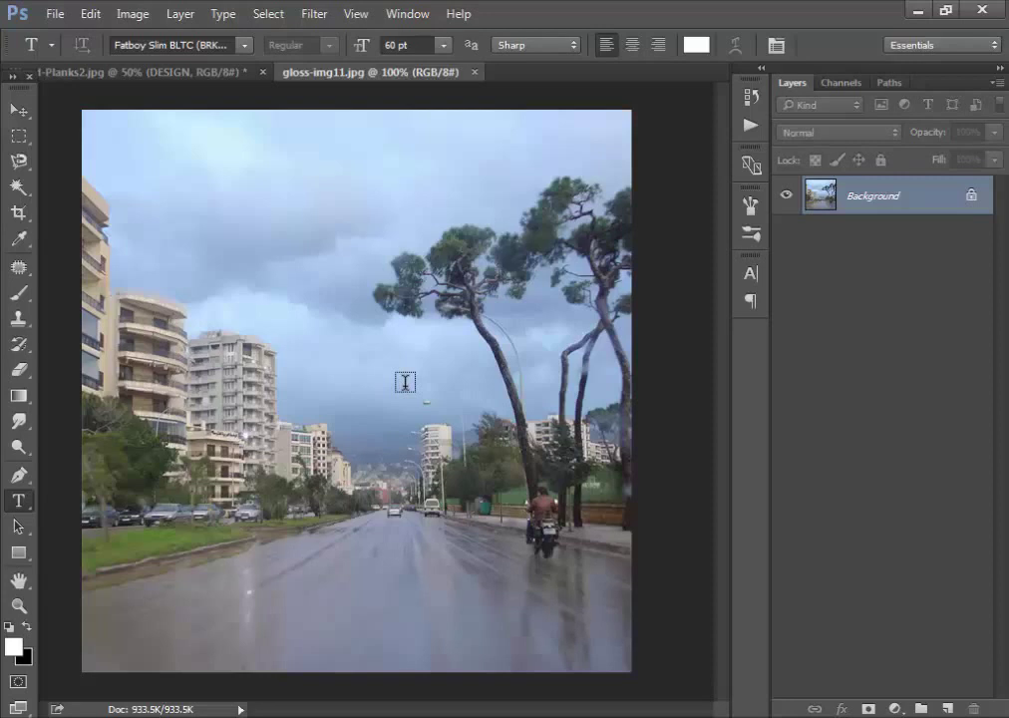
Desaturate the street photo, apply Spherize, and convert the Background to a normal layer.
click(18, 108)
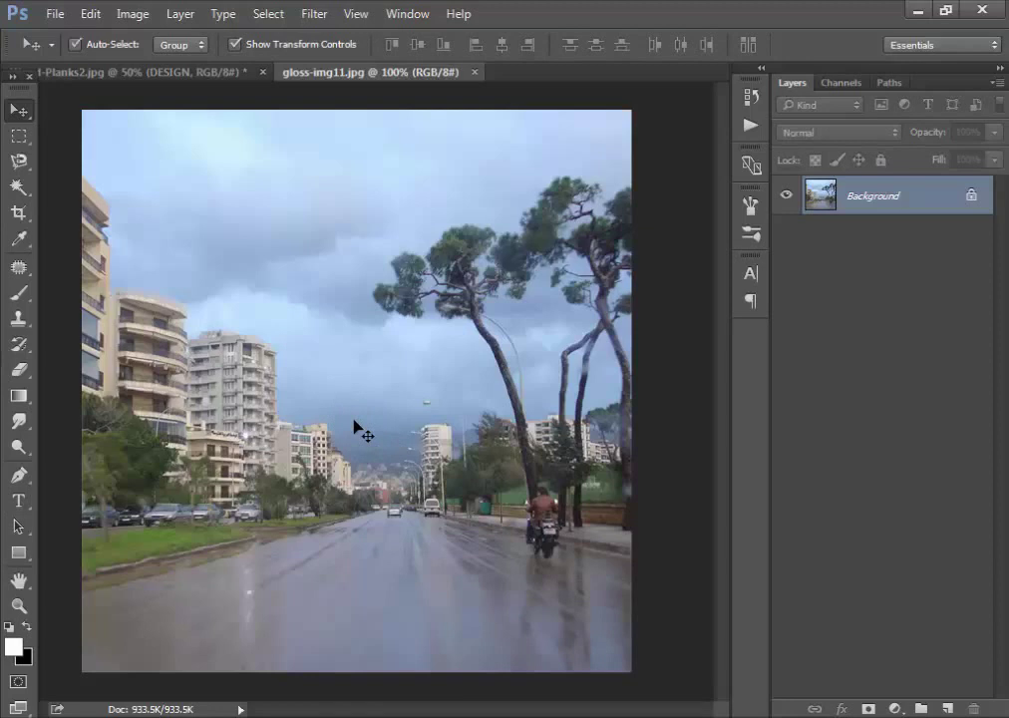
key(ctrl+shift+u)
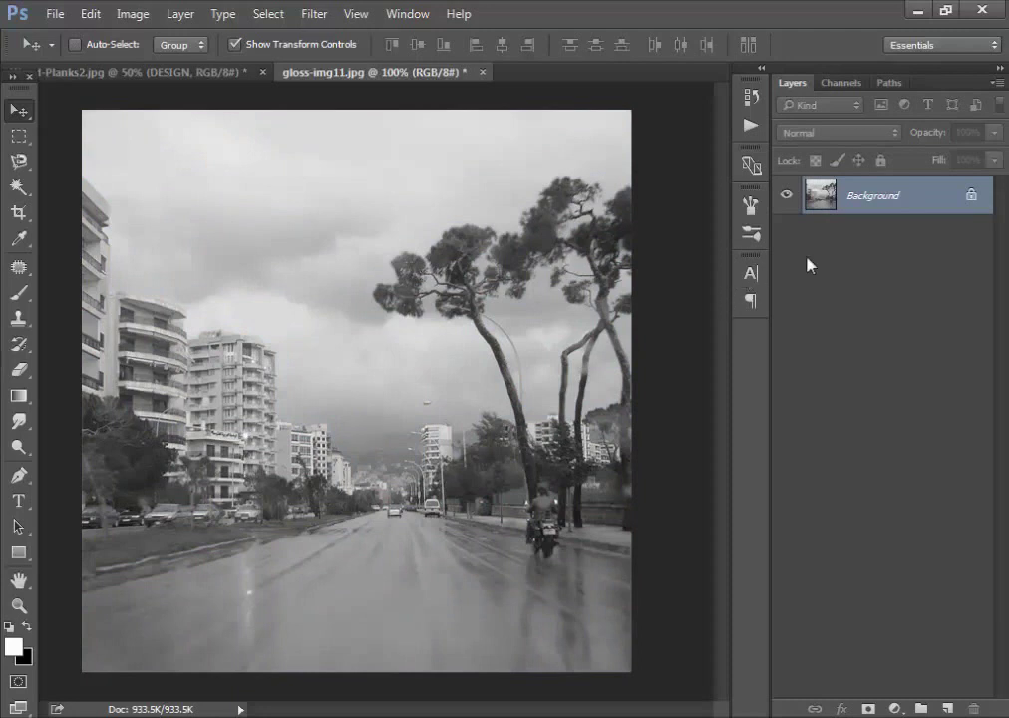
click(315, 15)
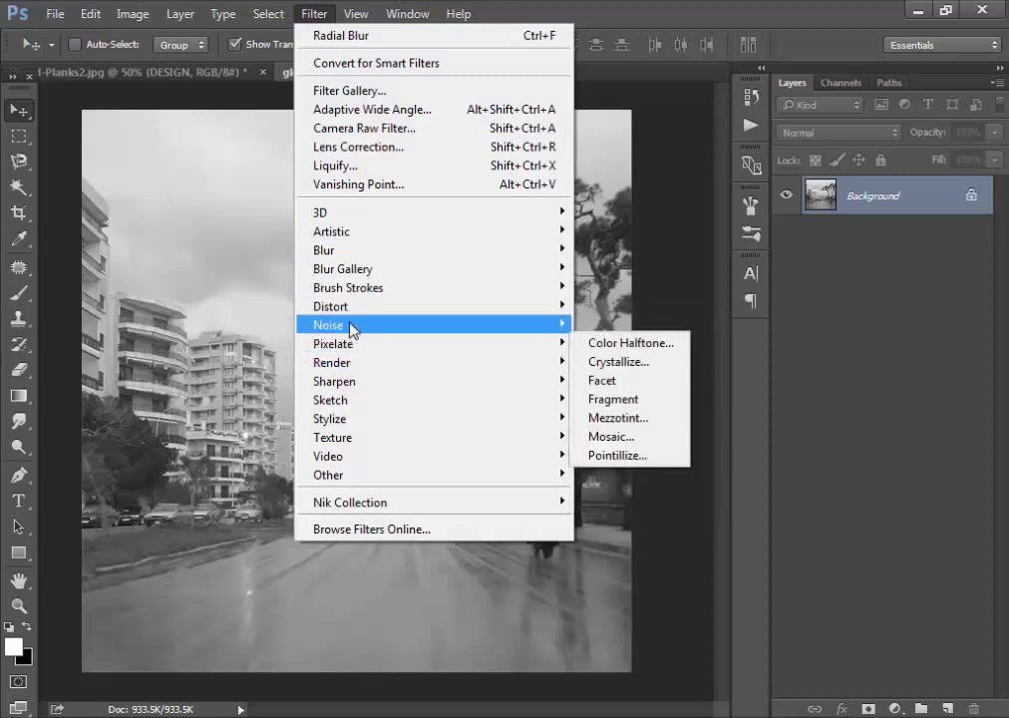
mouse_move(332, 309)
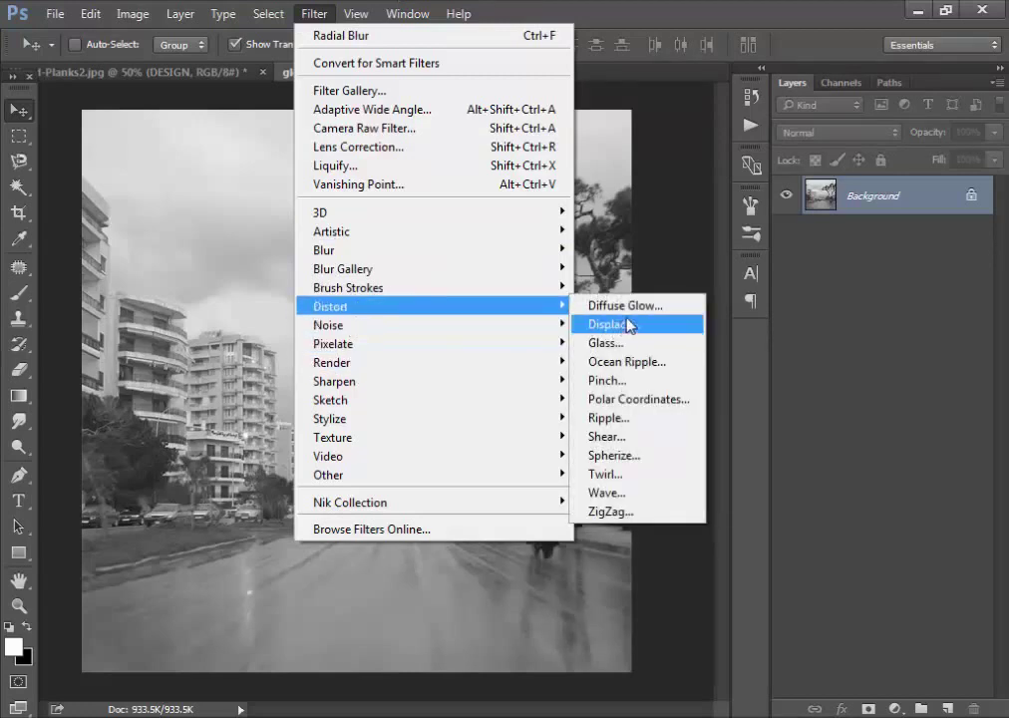
click(638, 456)
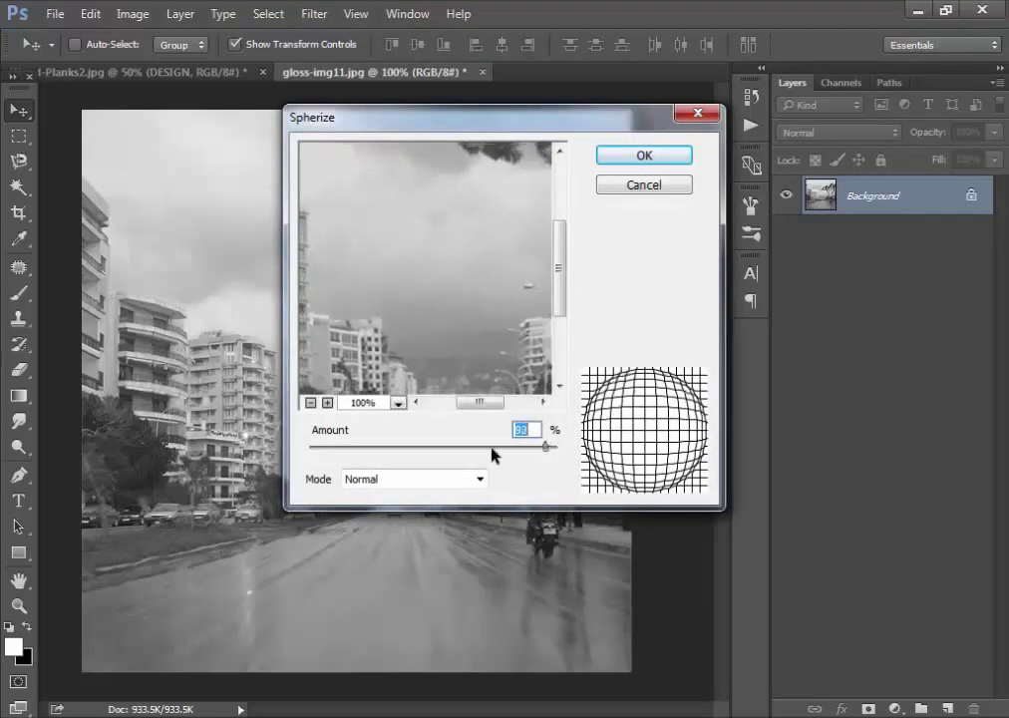
click(643, 156)
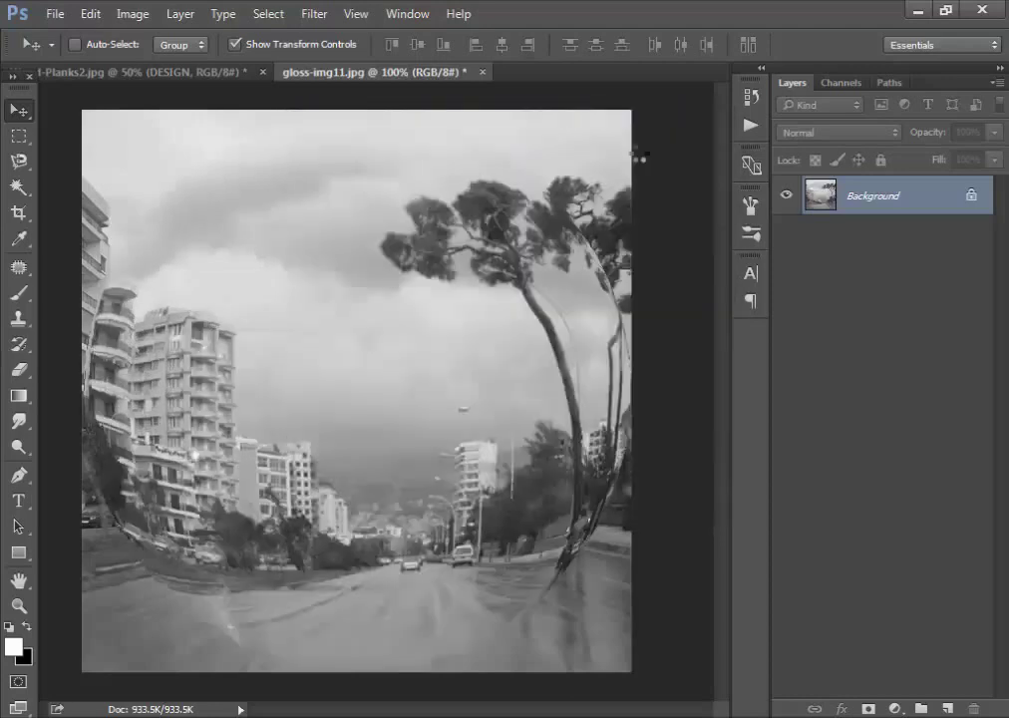
scroll(422, 425, down, 1)
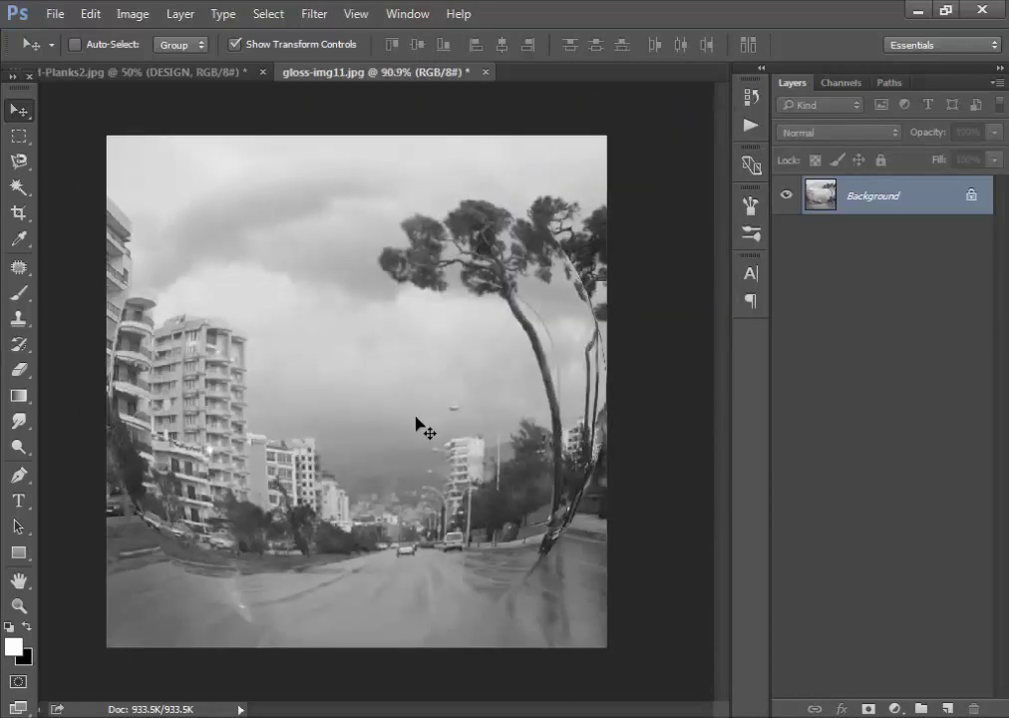
double_click(949, 199)
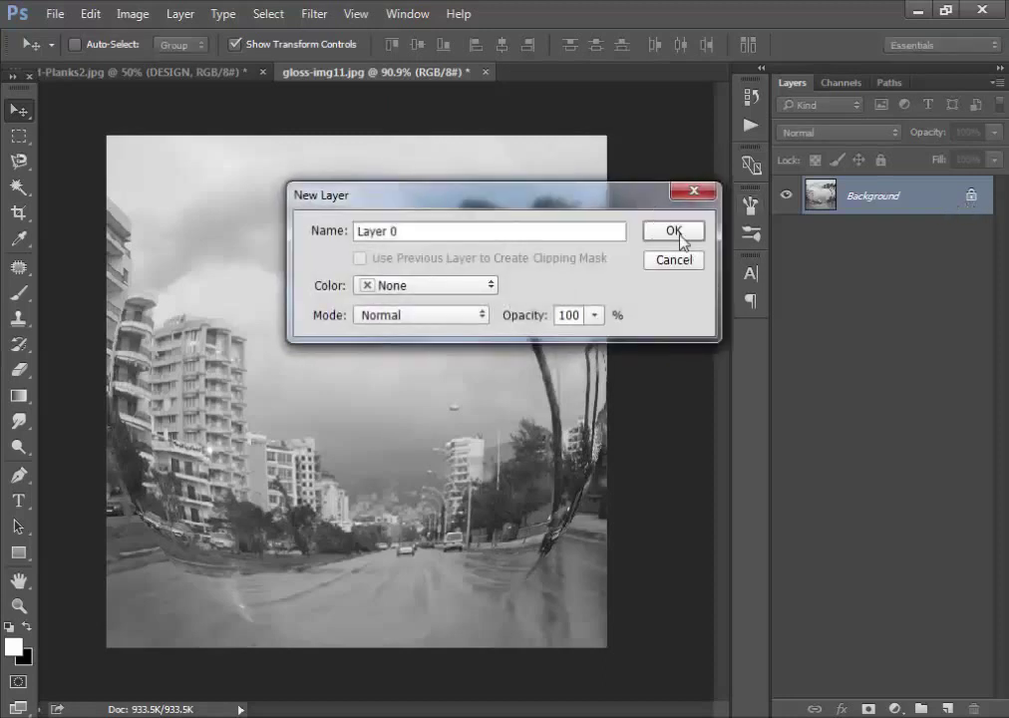
Convert the photo to Layer 0, move it above the DESIGN text, and stretch it wider.
click(674, 231)
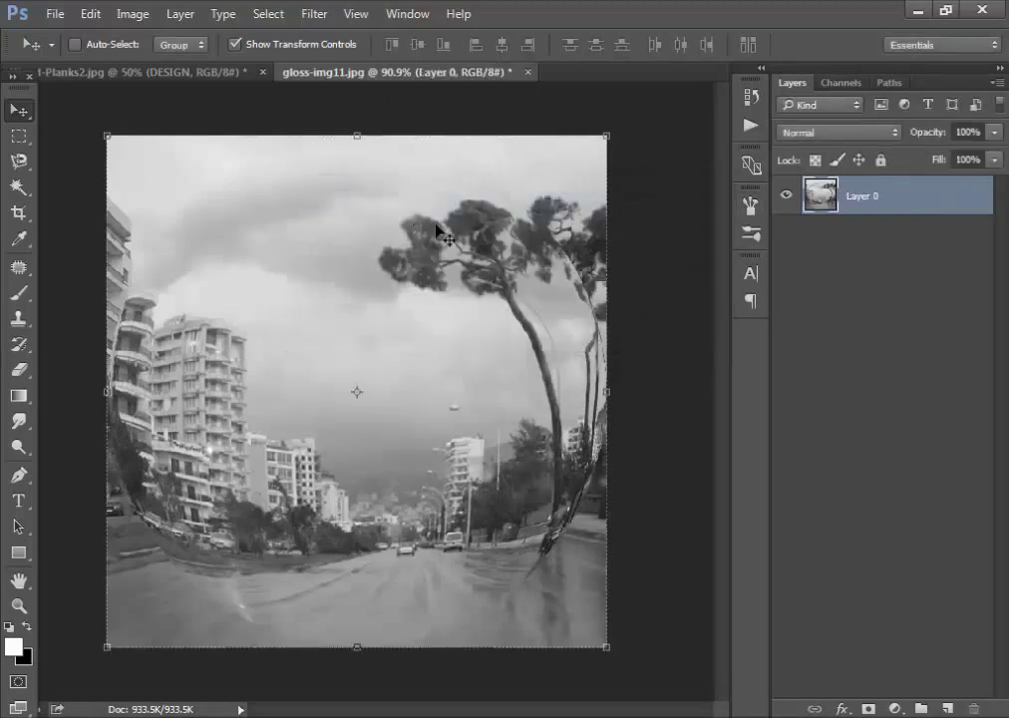
drag(444, 230, 345, 341)
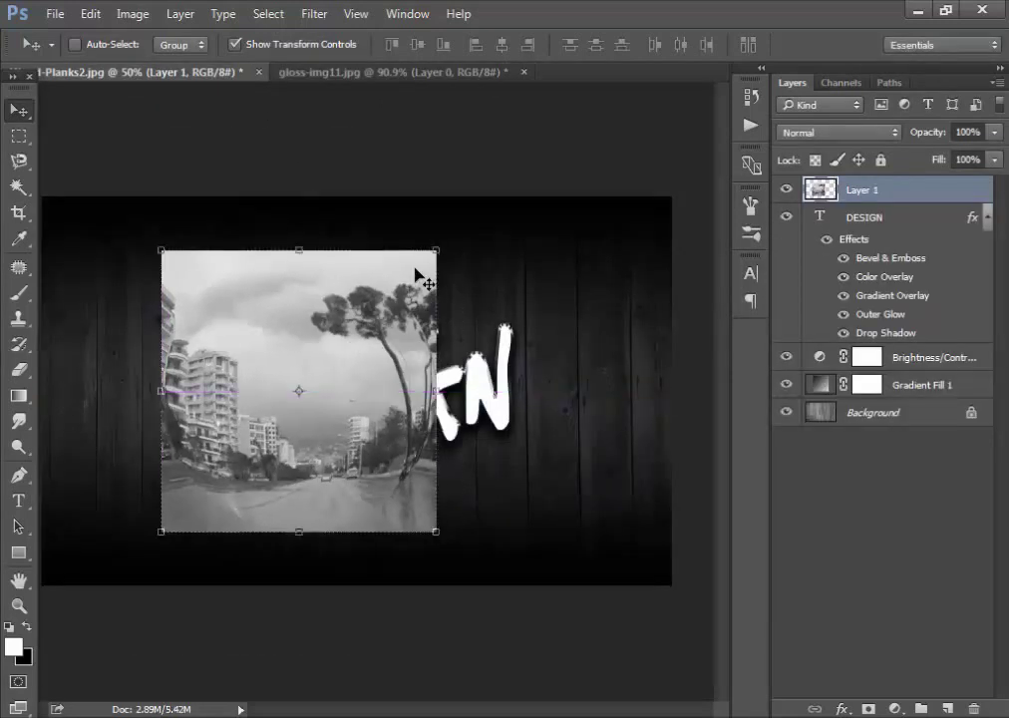
drag(430, 252, 576, 237)
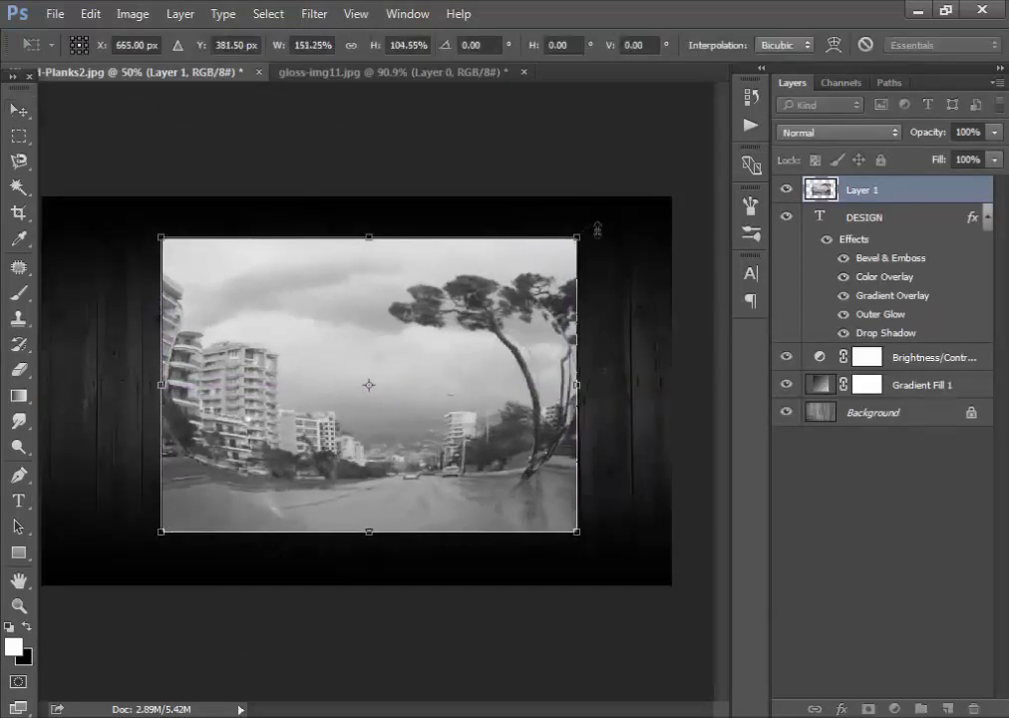
key(Return)
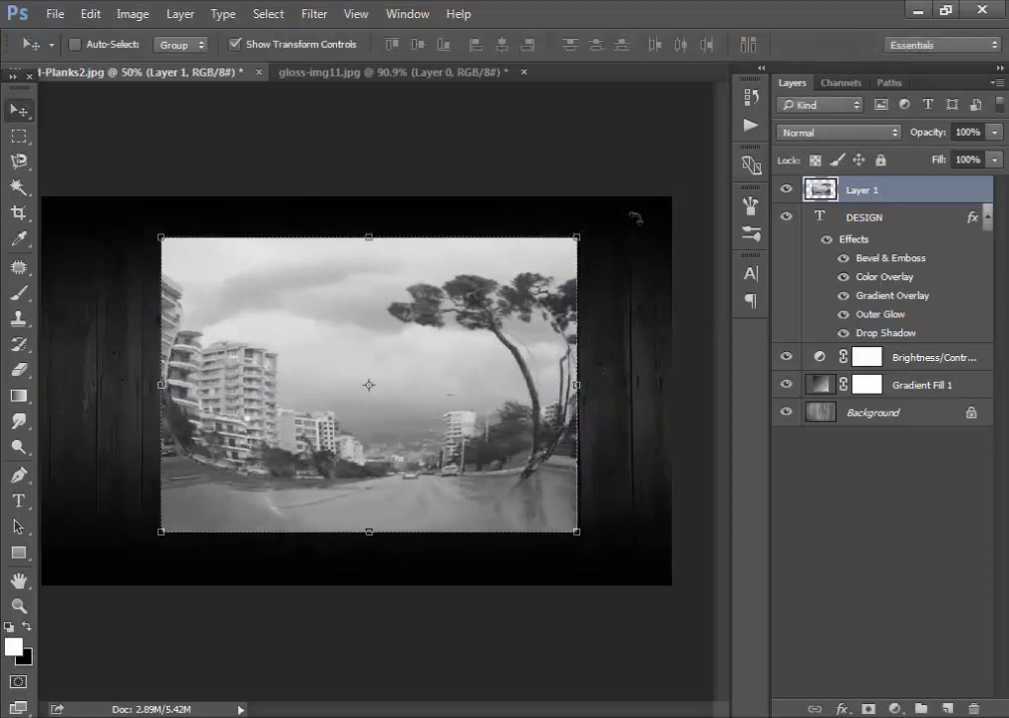
key(ctrl+plus)
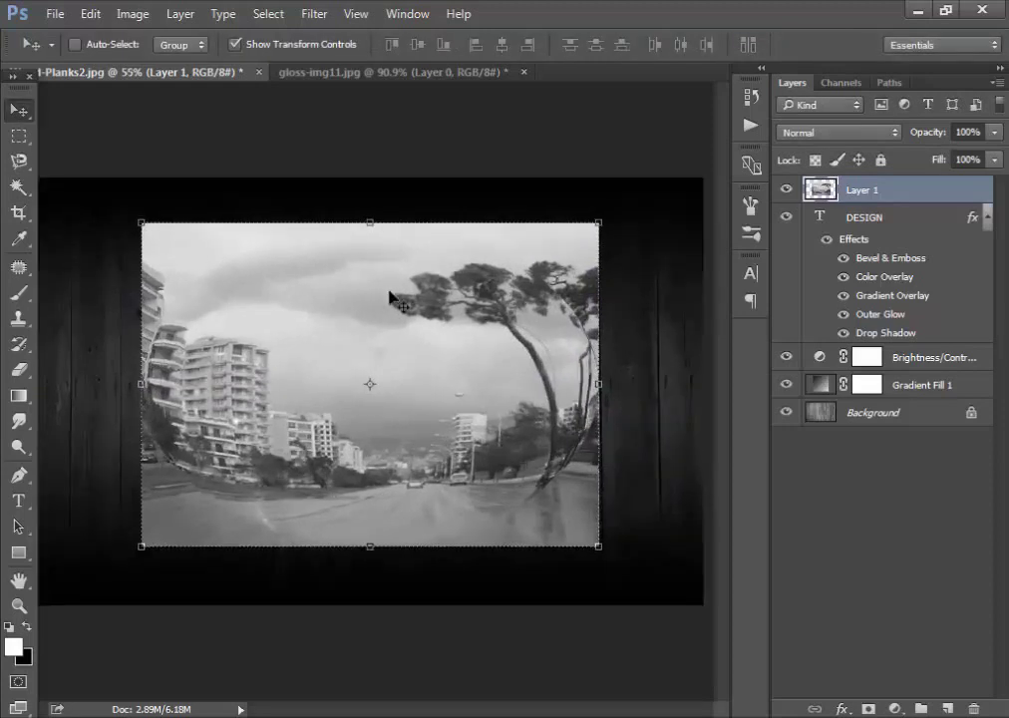
click(315, 14)
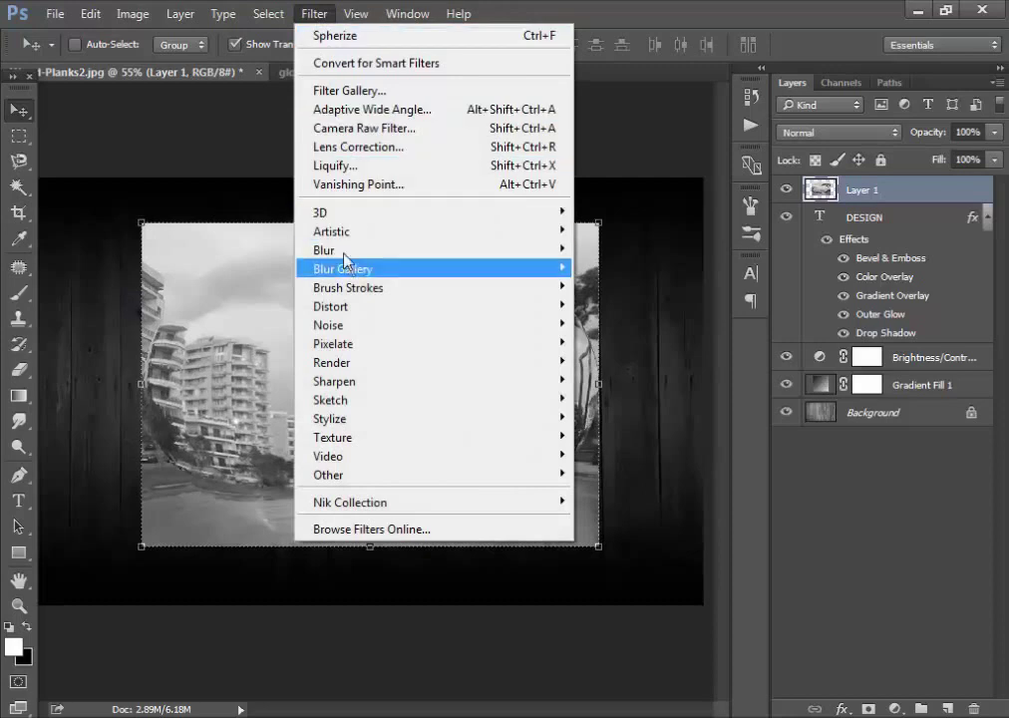
Apply a Spin Radial Blur at amount 15 to the street photo layer.
mouse_move(458, 259)
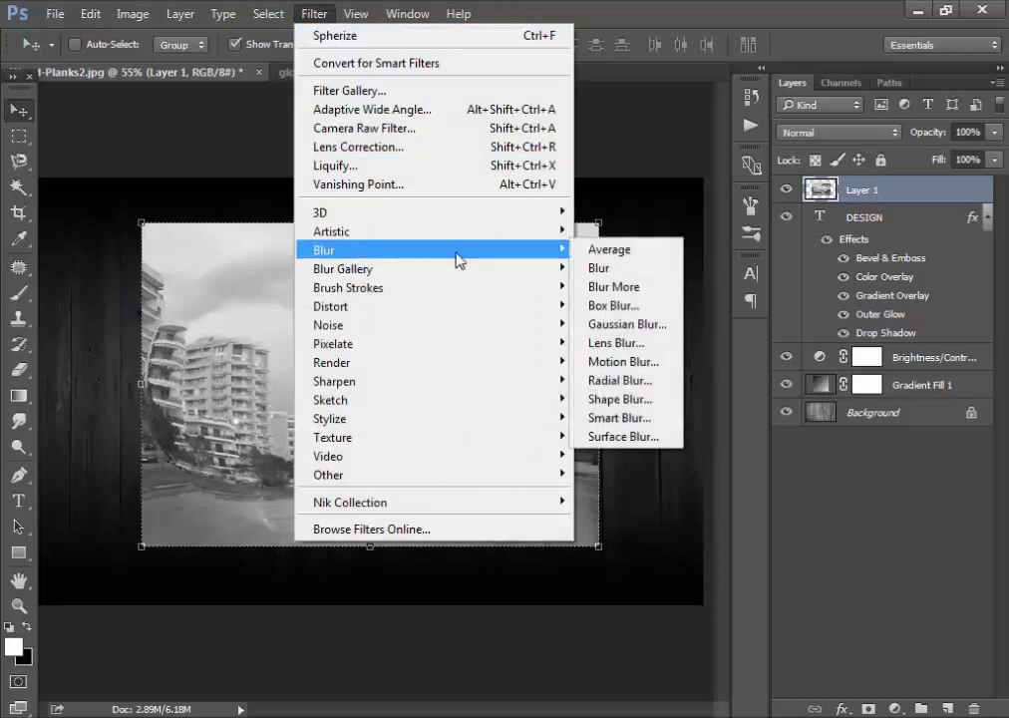
click(648, 382)
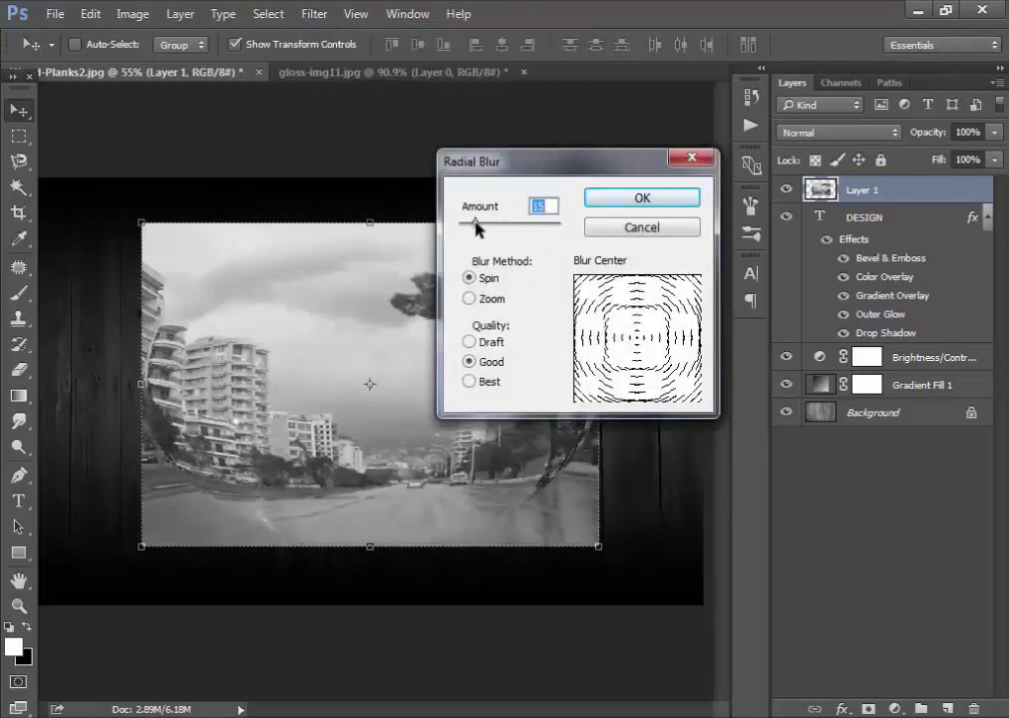
click(635, 199)
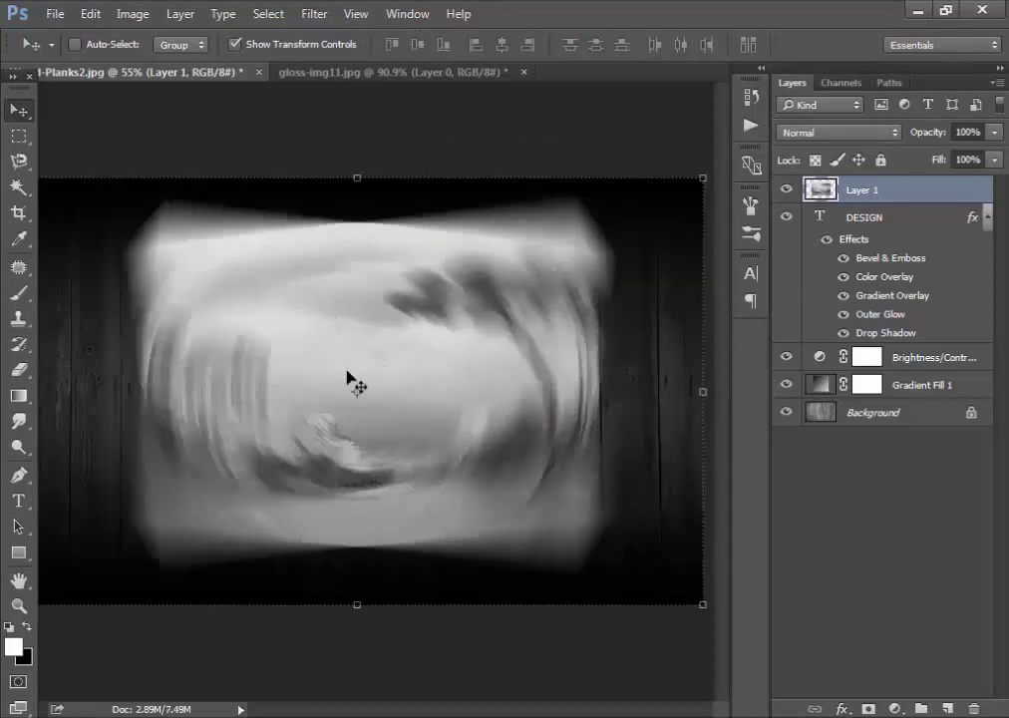
Save the blurred image as a new pattern with Define Pattern.
click(91, 14)
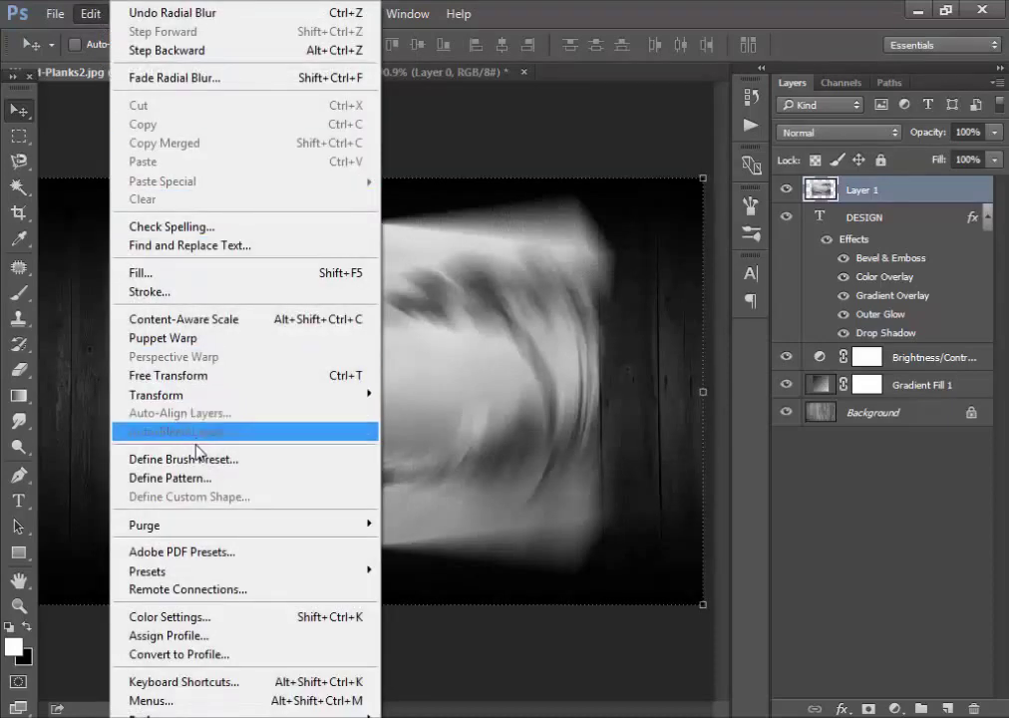
click(201, 479)
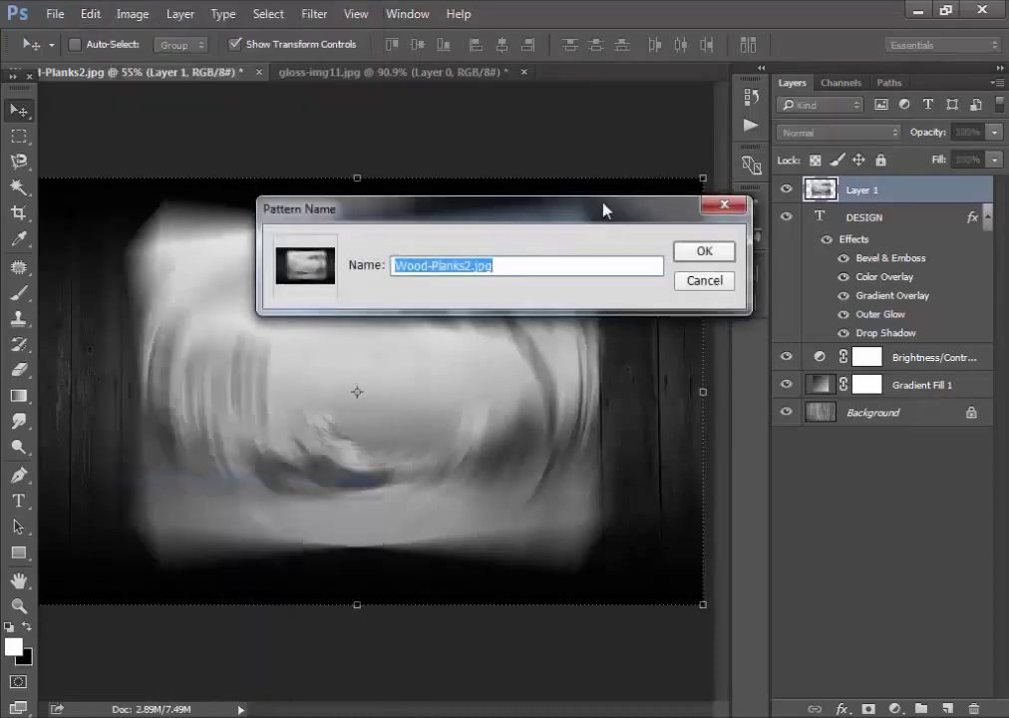
click(706, 253)
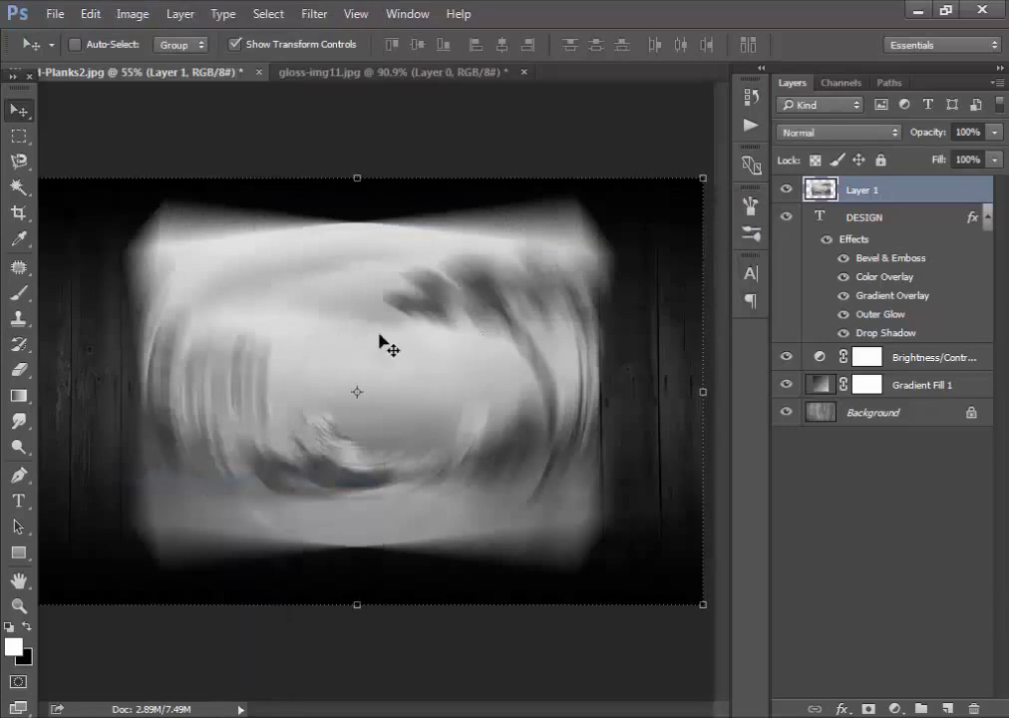
Add a Pattern Overlay using the new blurred swirl pattern at 53% scale to Layer 1.
right_click(905, 196)
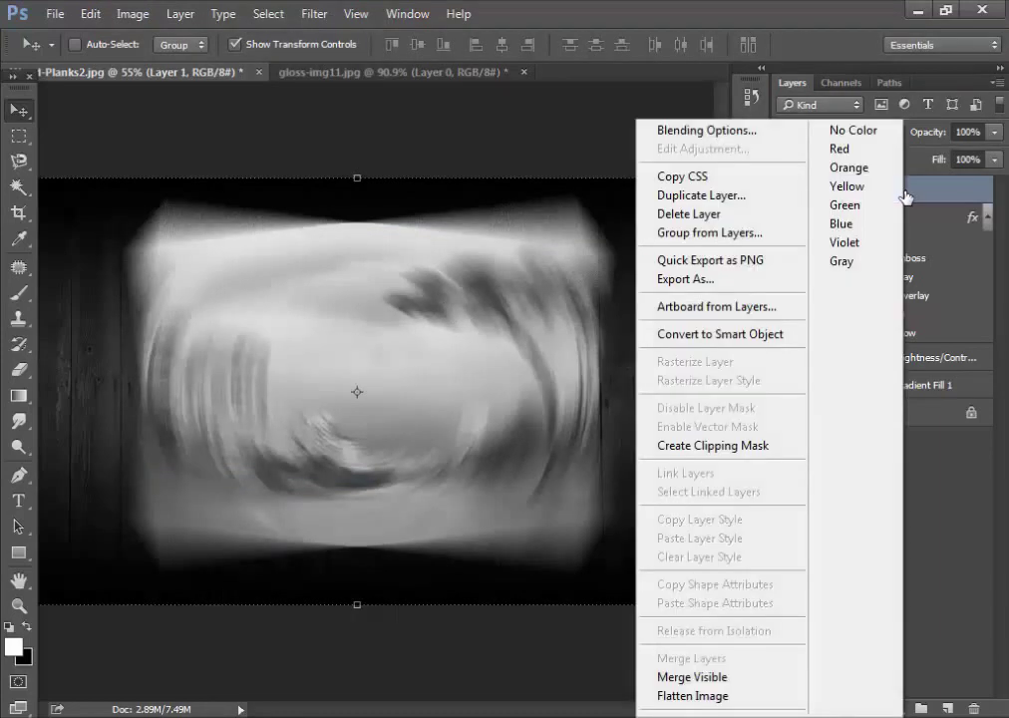
click(749, 132)
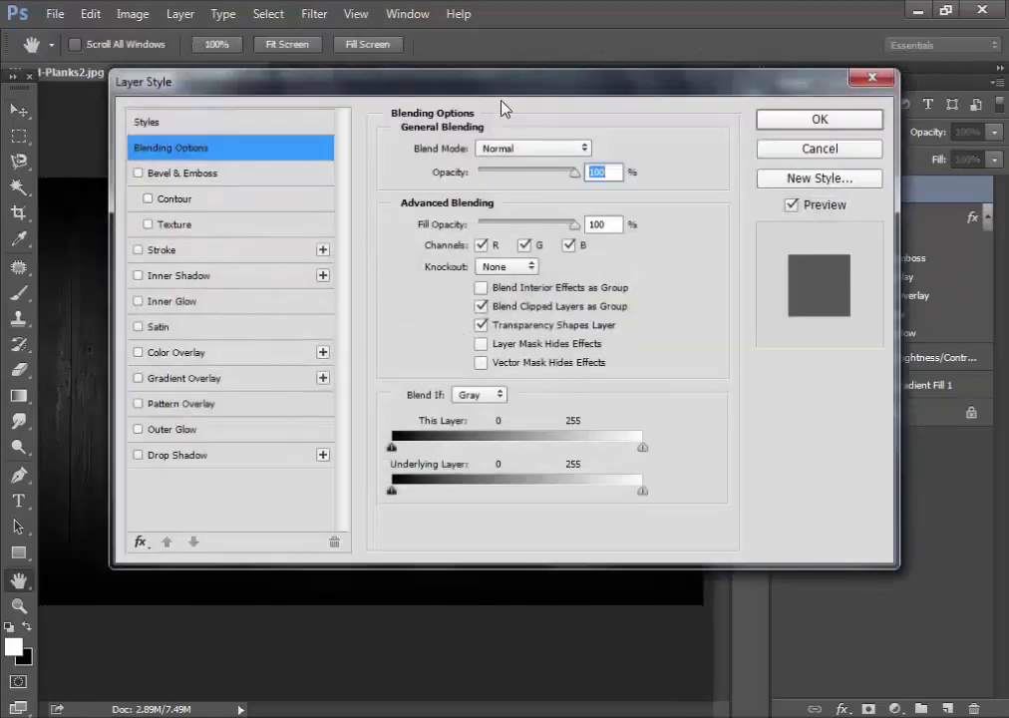
drag(632, 88, 909, 70)
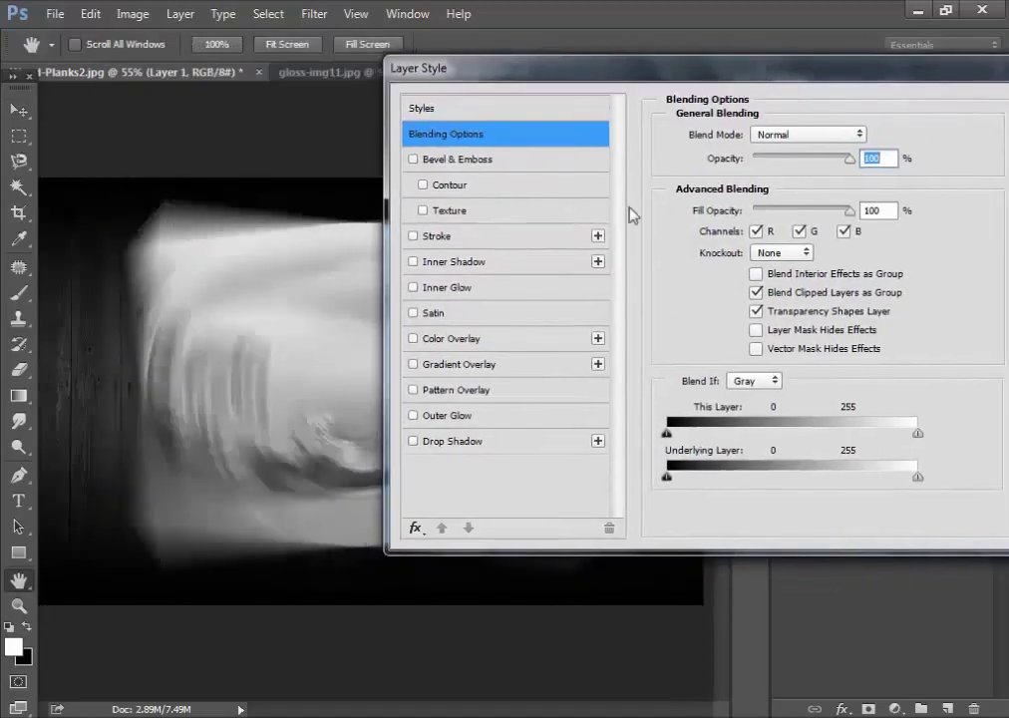
click(459, 396)
click(785, 210)
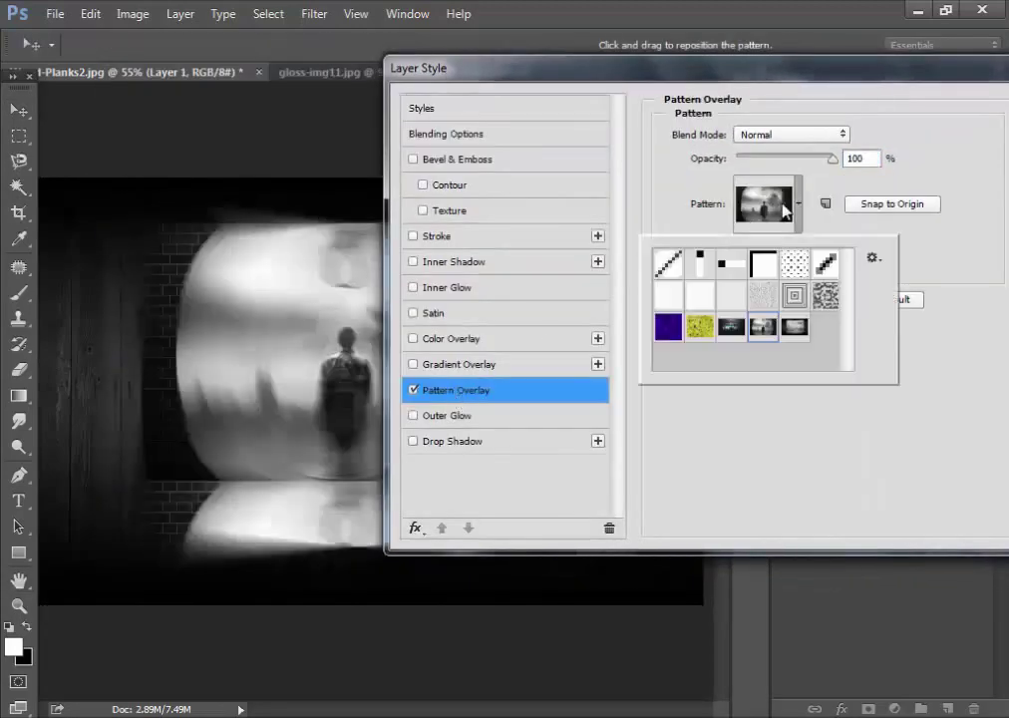
click(796, 331)
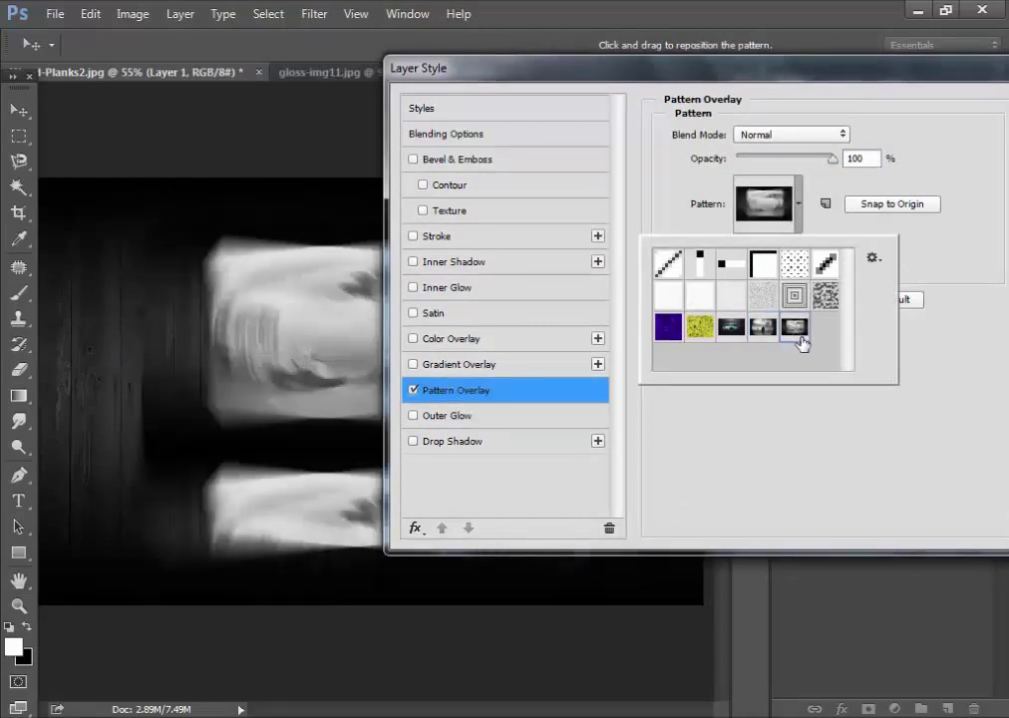
click(797, 211)
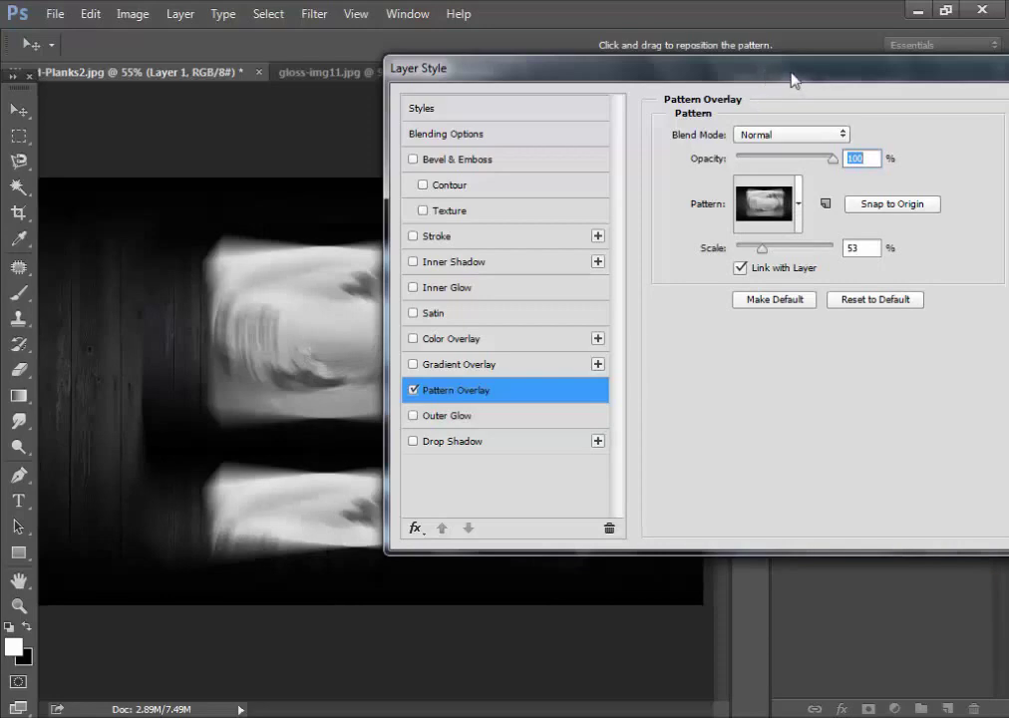
drag(791, 79, 581, 66)
click(857, 95)
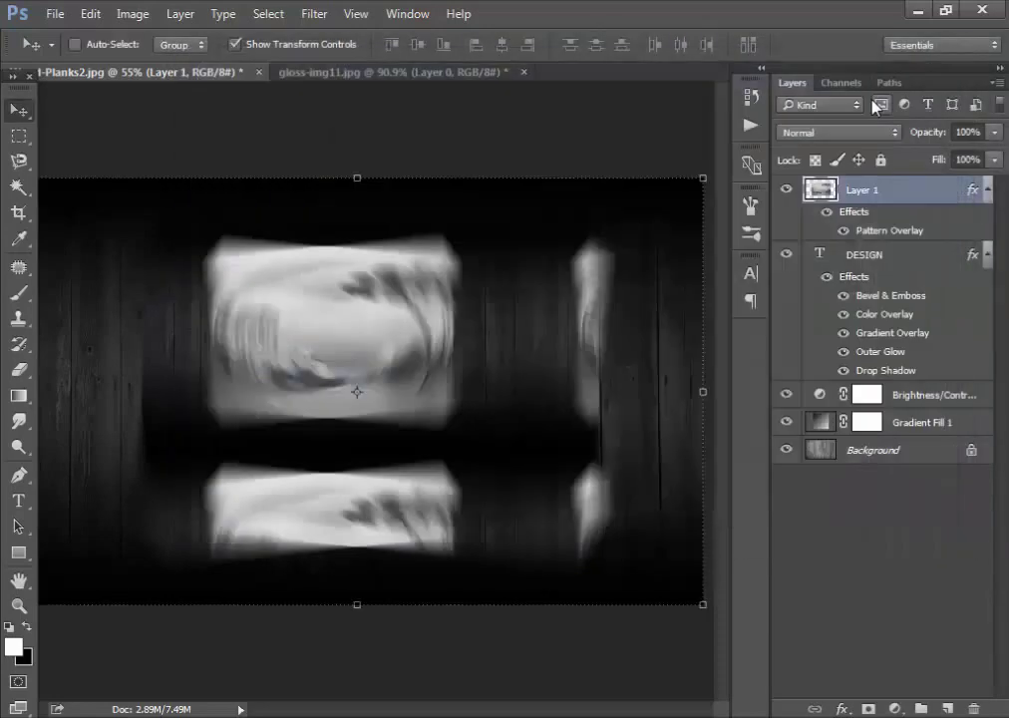
click(996, 83)
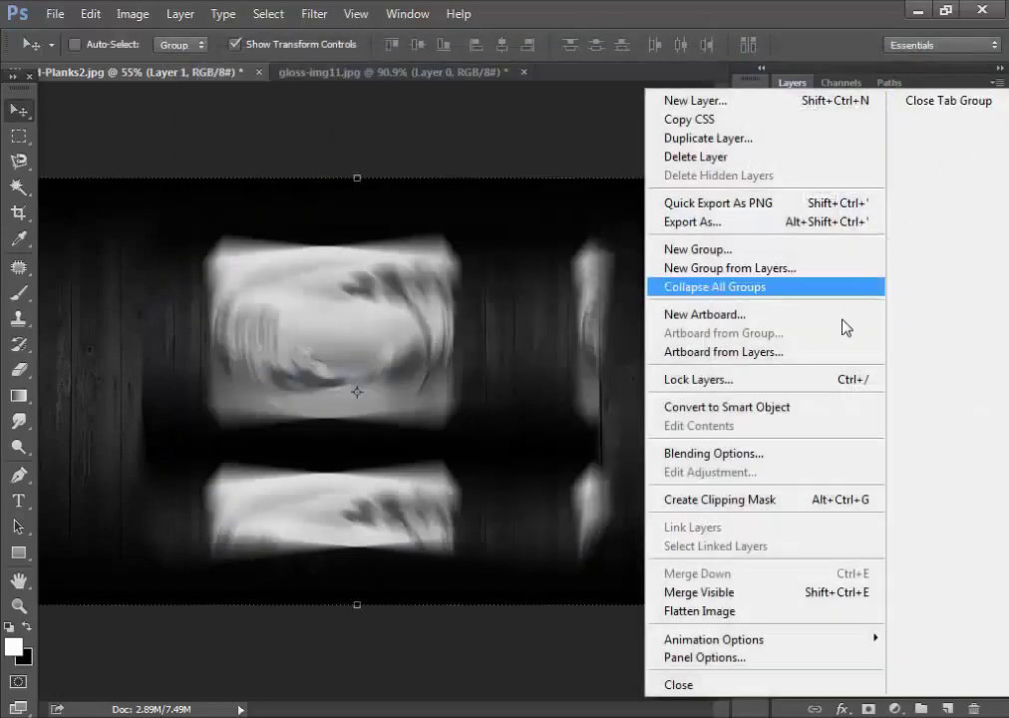
Make Layer 1 a clipping mask on the DESIGN text, then toggle its visibility to compare.
click(773, 500)
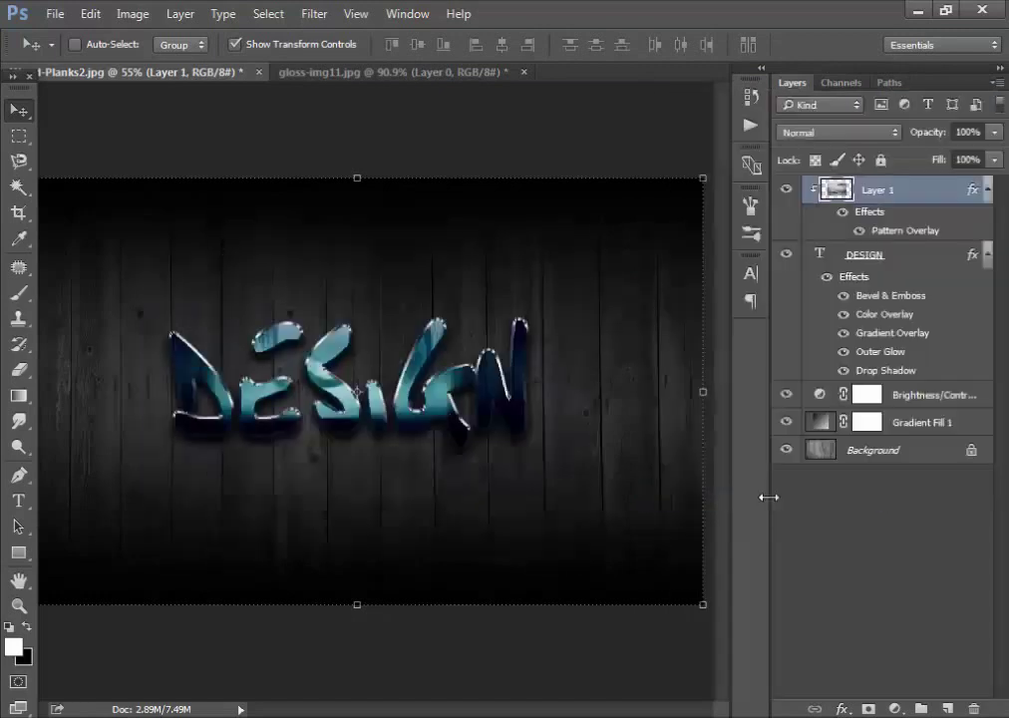
scroll(403, 429, up, 5)
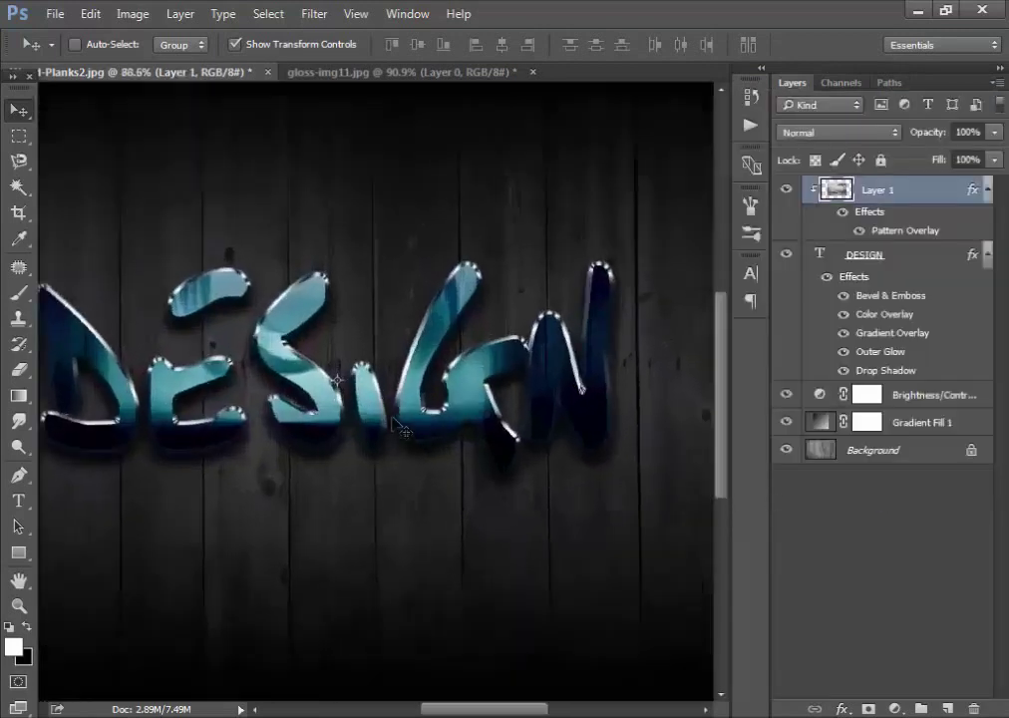
click(787, 190)
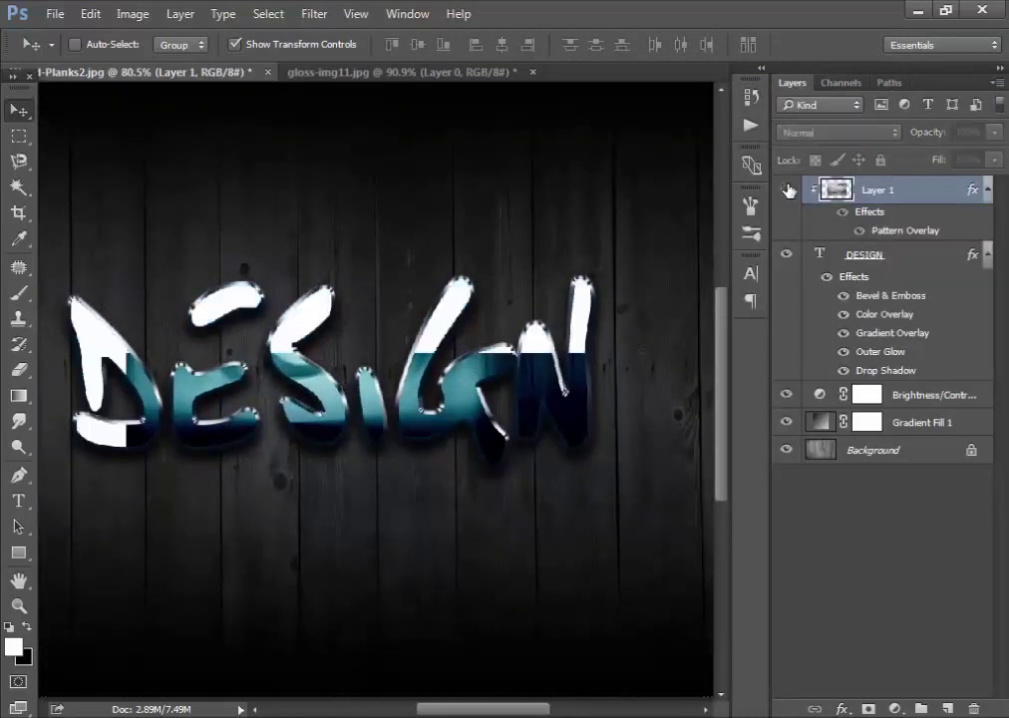
click(788, 189)
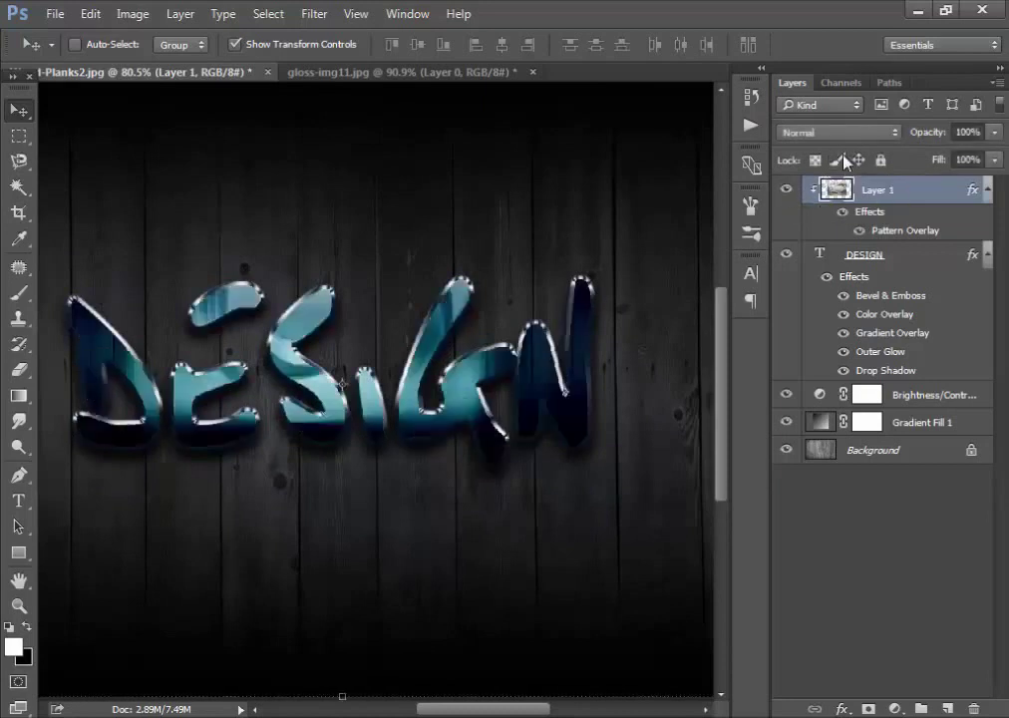
Lower the Pattern Overlay opacity on Layer 1 in Blending Options.
right_click(918, 193)
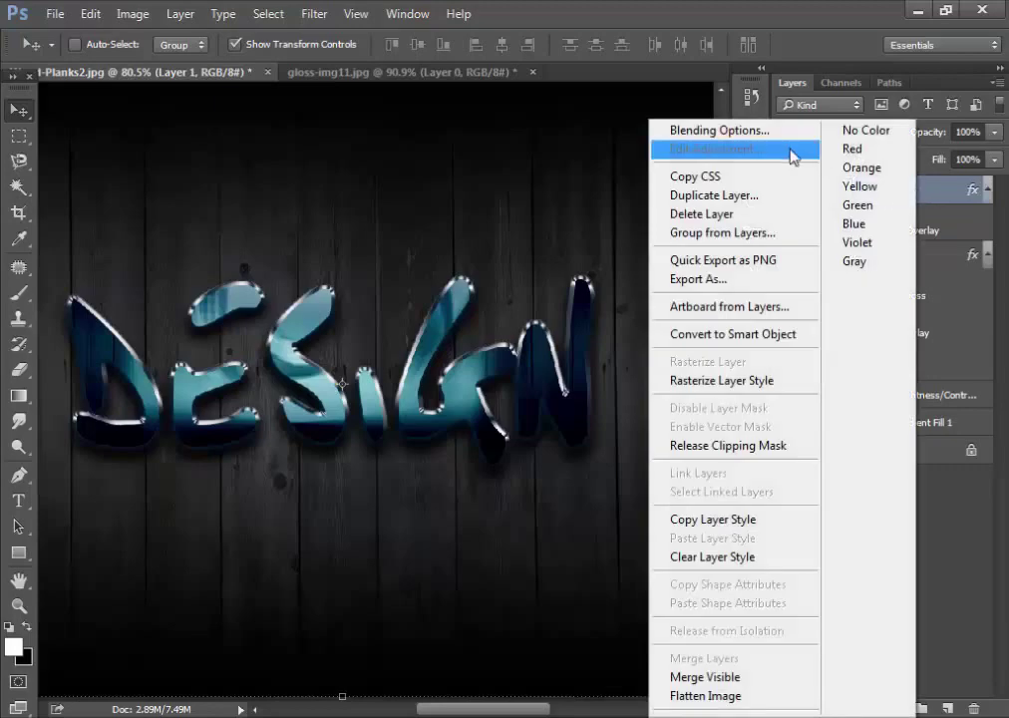
click(753, 133)
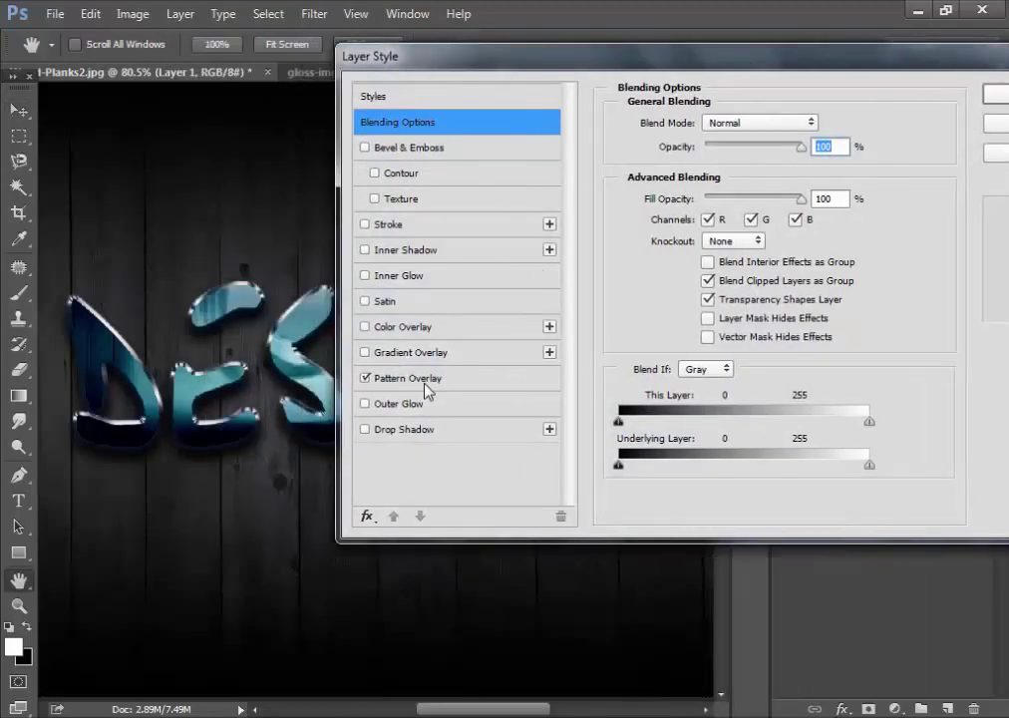
click(422, 388)
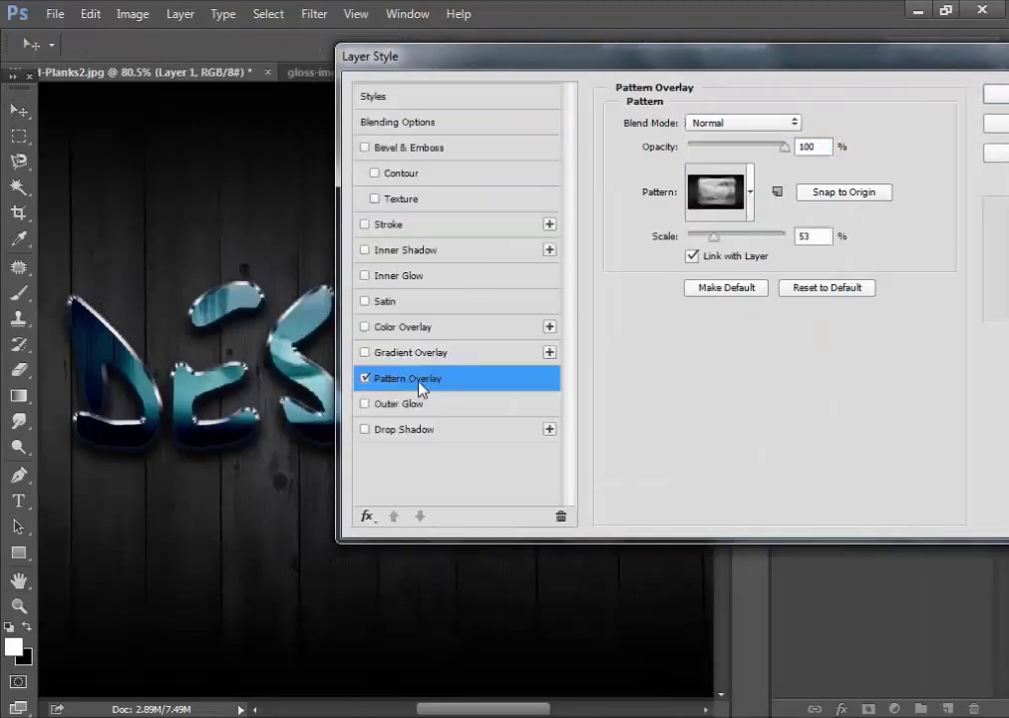
drag(783, 145, 760, 147)
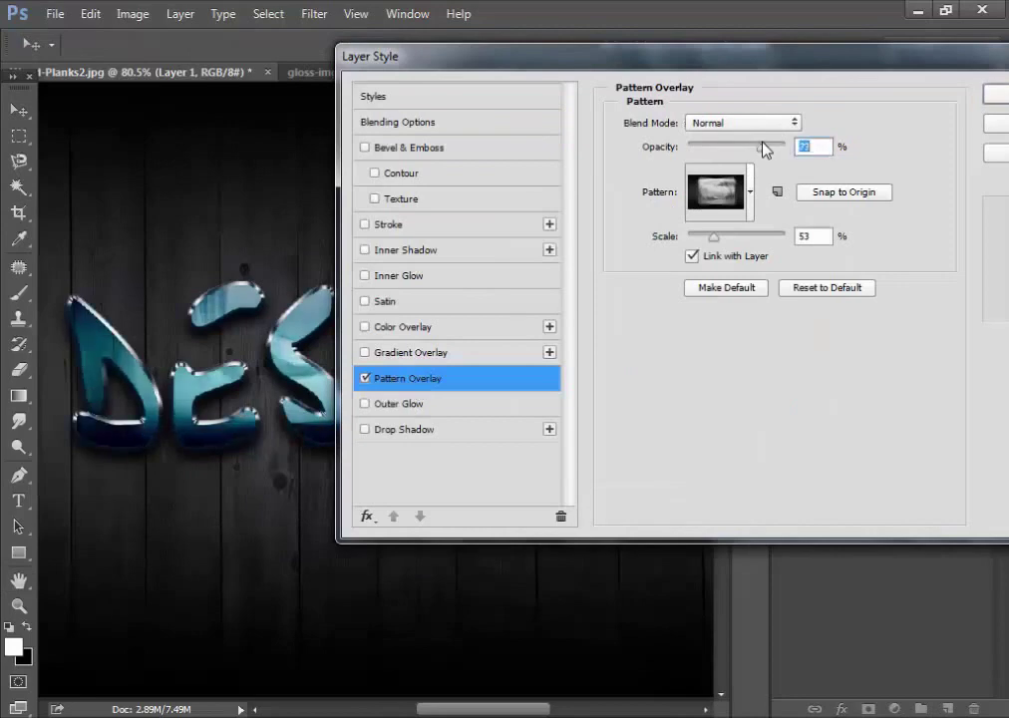
click(805, 146)
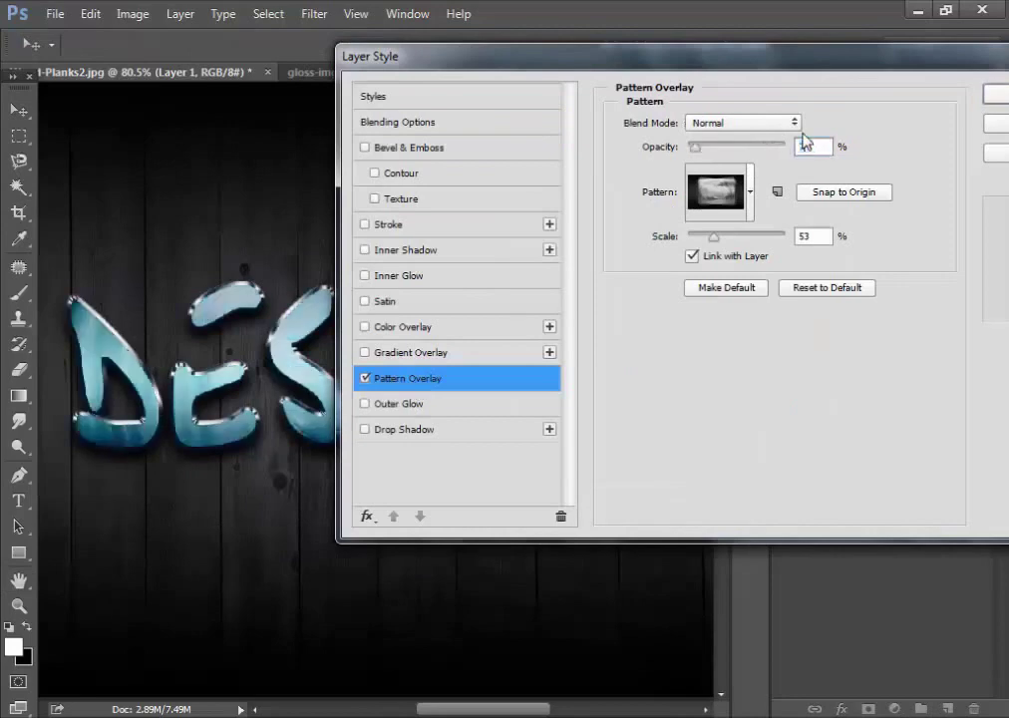
key(Return)
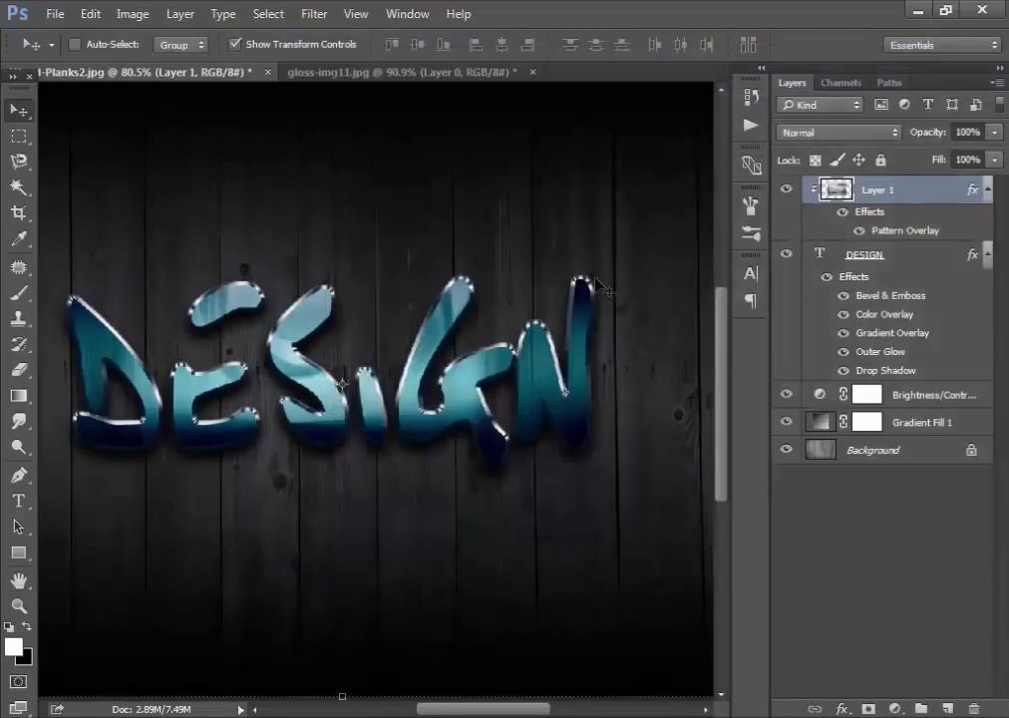
Compare with the layer hidden, then shift the swirl texture within the DESIGN letters.
scroll(598, 284, down, 1)
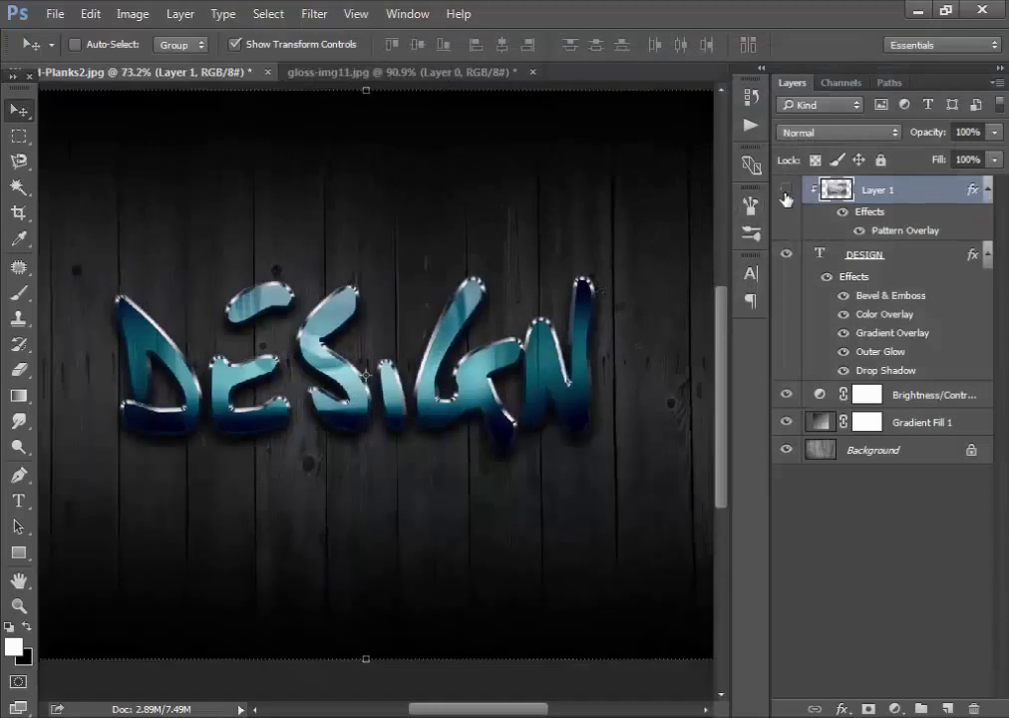
click(786, 190)
drag(360, 402, 326, 443)
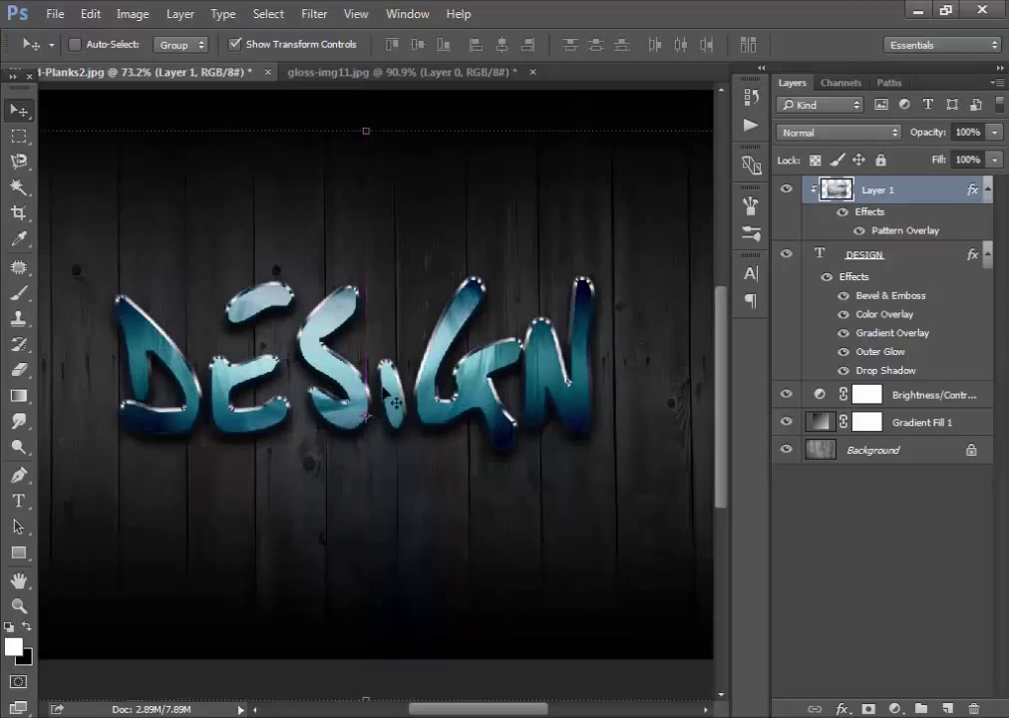